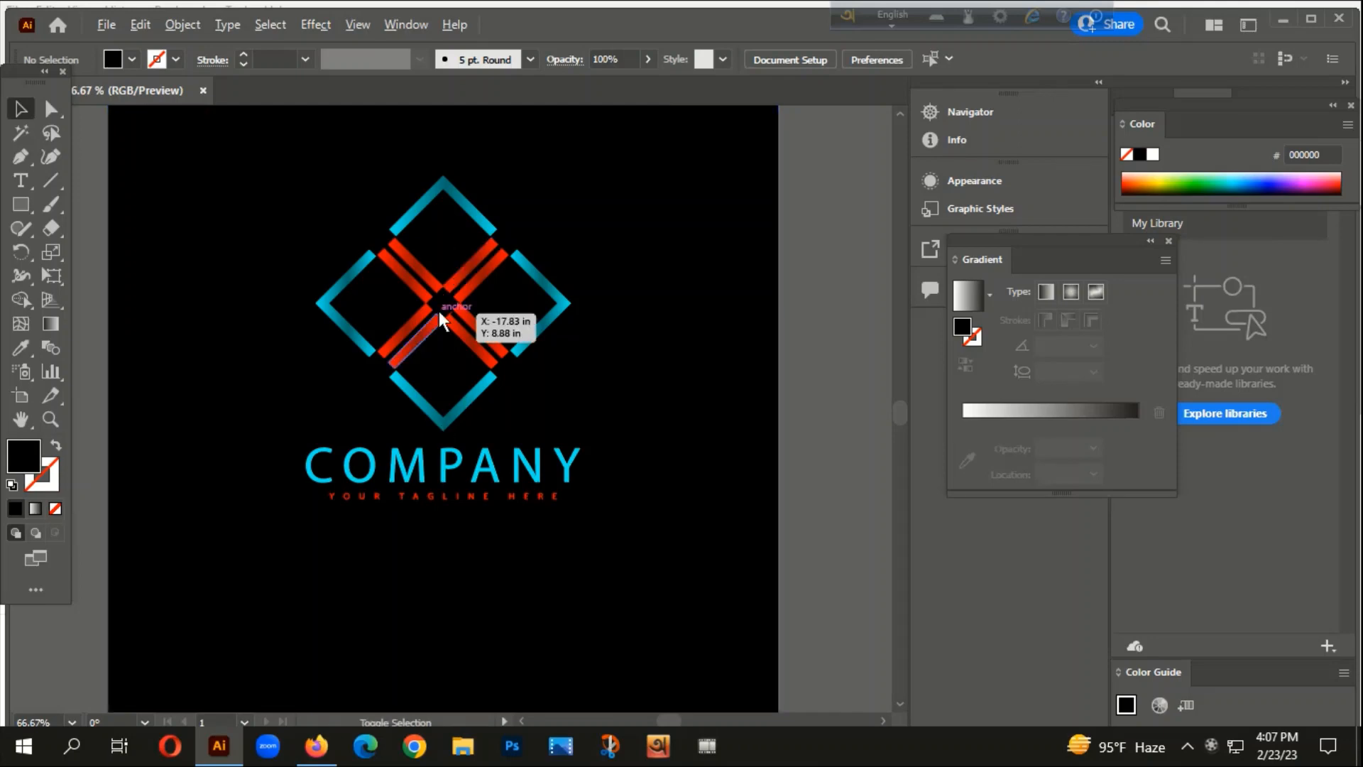
- Examine the finished diamond-shaped company logo up close, followed by the blank artboard, colour swatches and sample text beside it
scroll(441, 307, up, 3)
scroll(252, 167, up, 2)
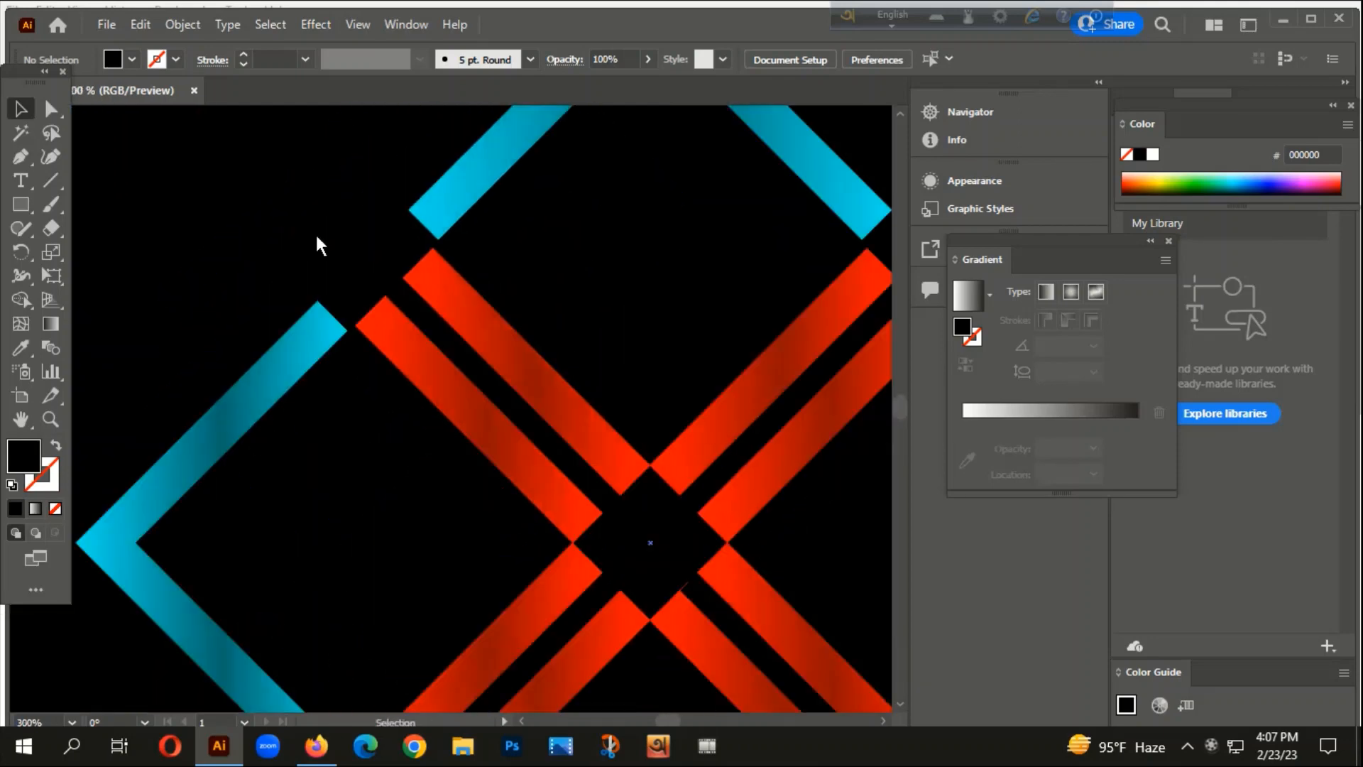
scroll(338, 294, down, 2)
scroll(437, 404, down, 2)
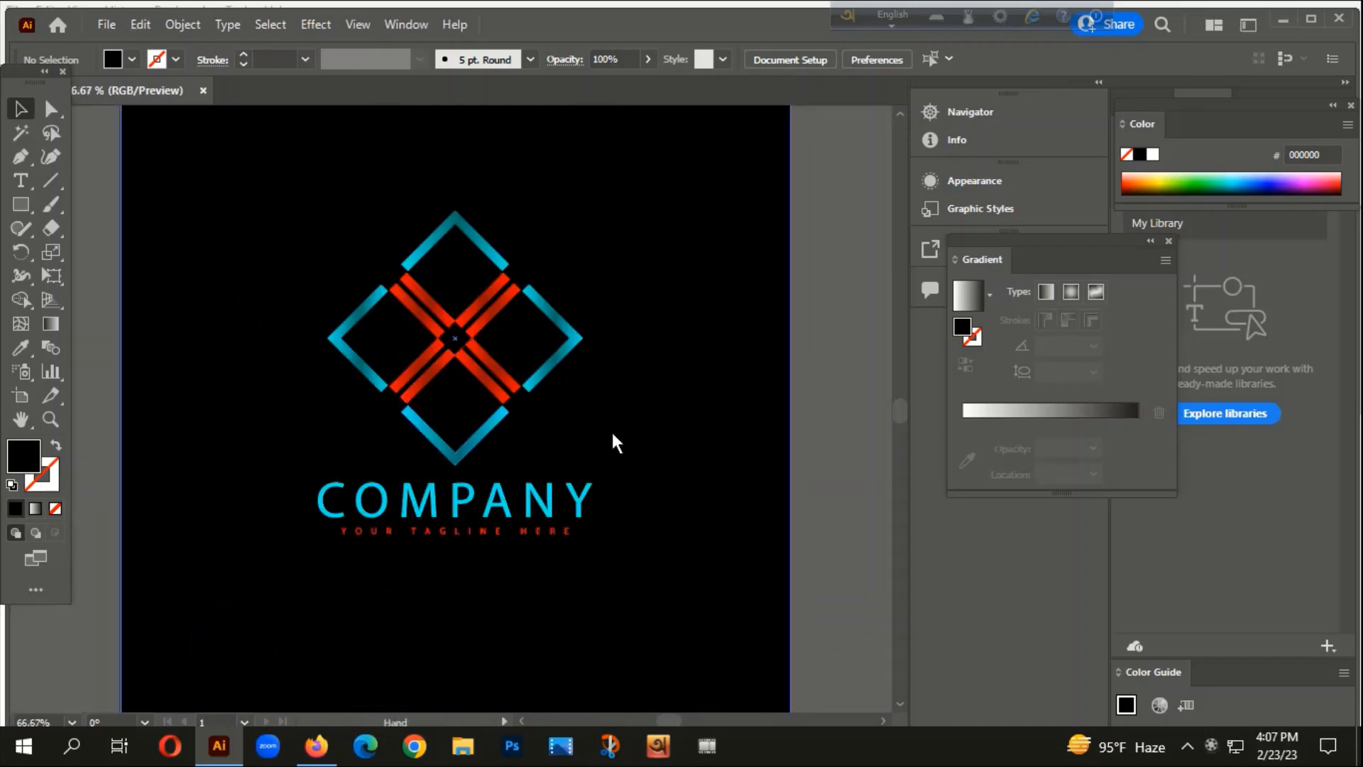
drag(611, 441, 435, 389)
scroll(474, 392, down, 1)
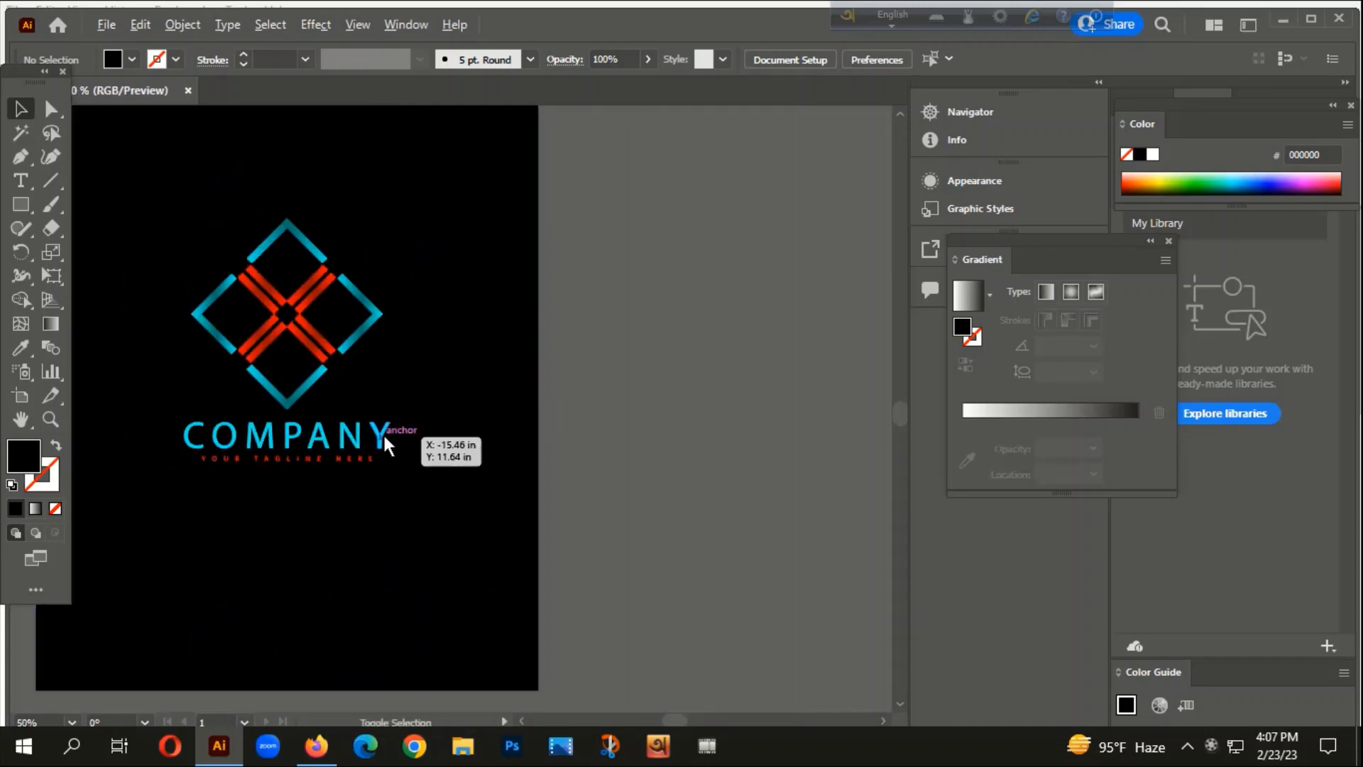
scroll(386, 447, down, 1)
drag(569, 460, 456, 450)
scroll(262, 420, down, 1)
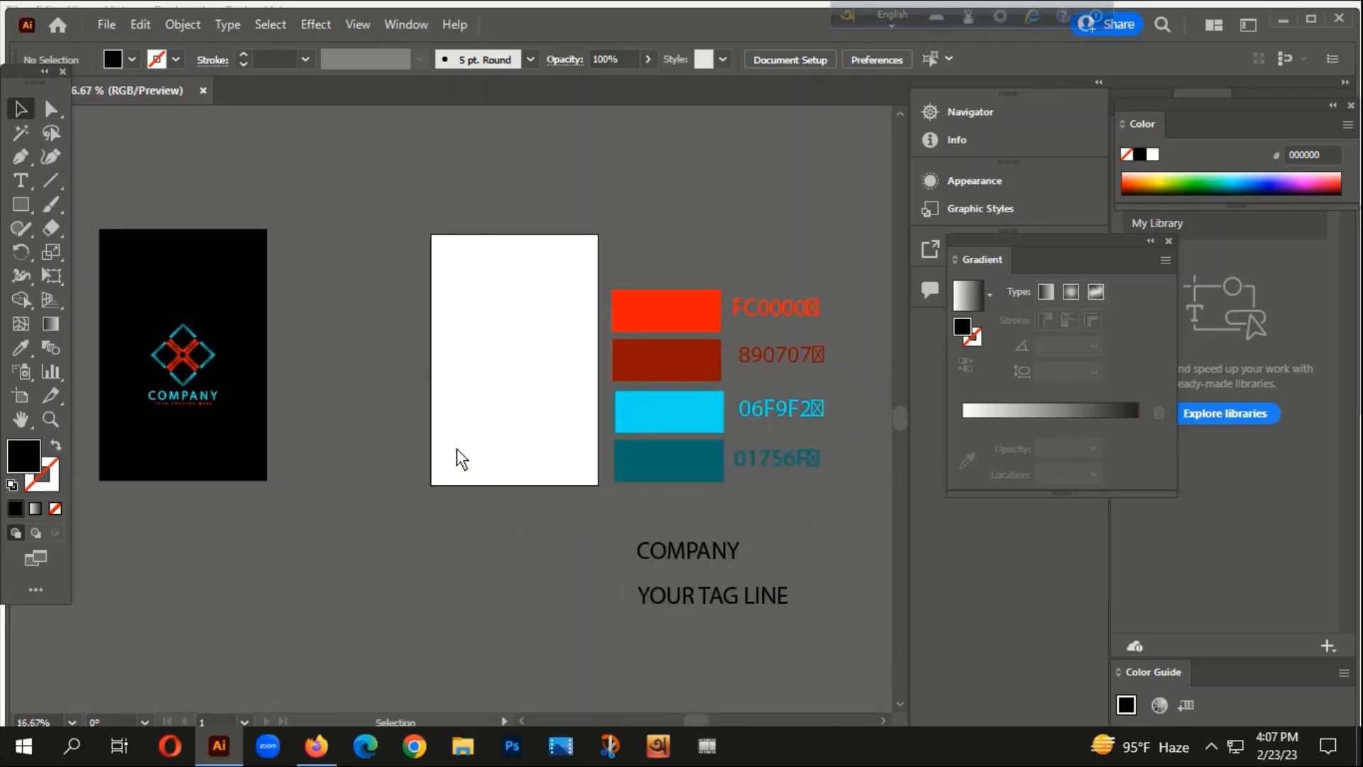
- Cover the blank white artboard with a rectangle filled with black 000000 and deselect it
click(21, 206)
double_click(32, 461)
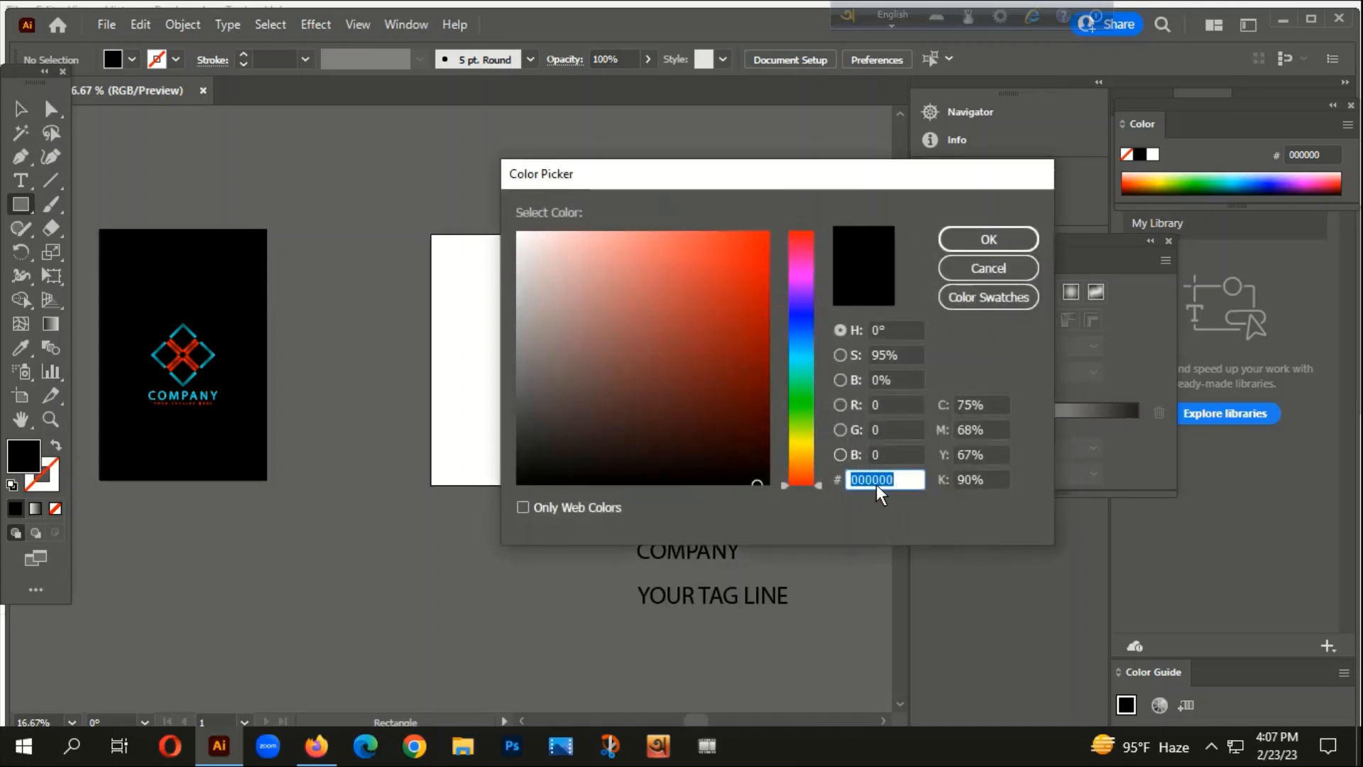
click(989, 239)
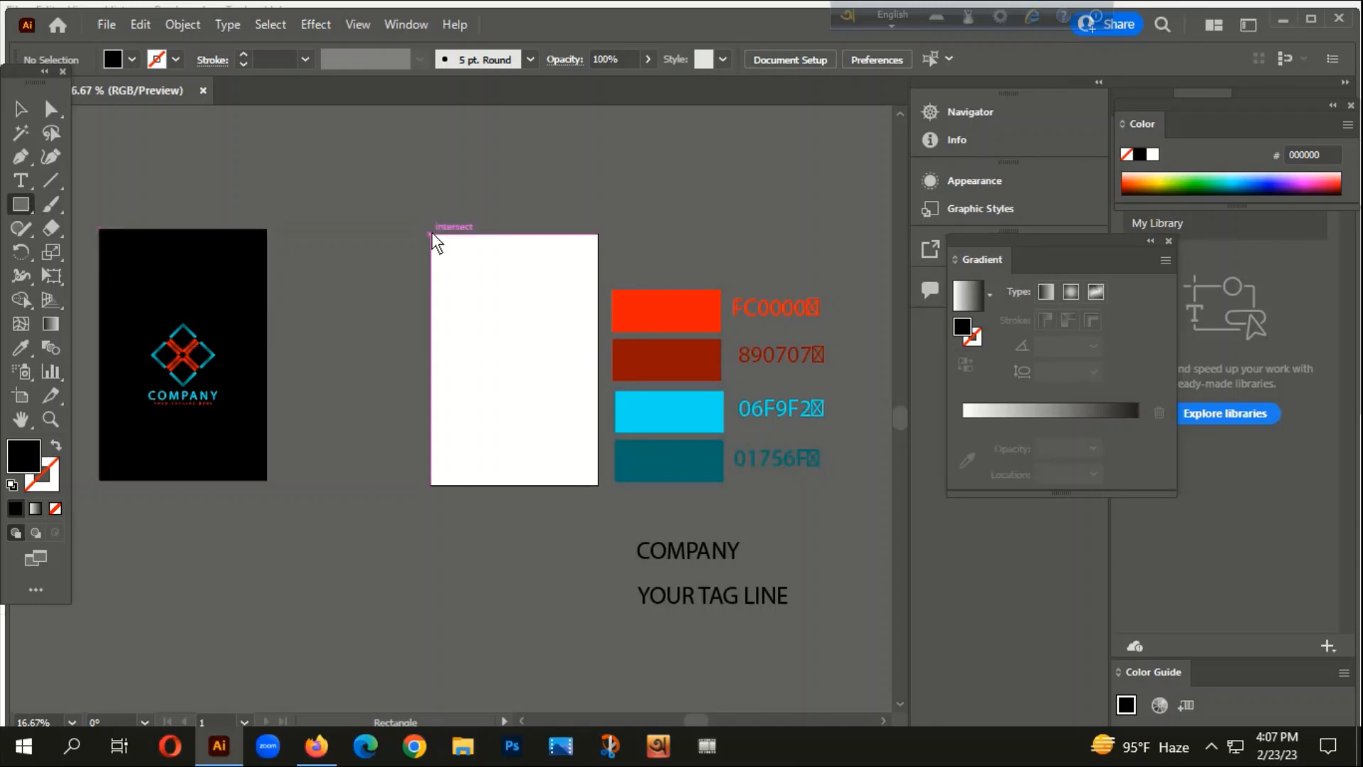
drag(431, 235, 599, 485)
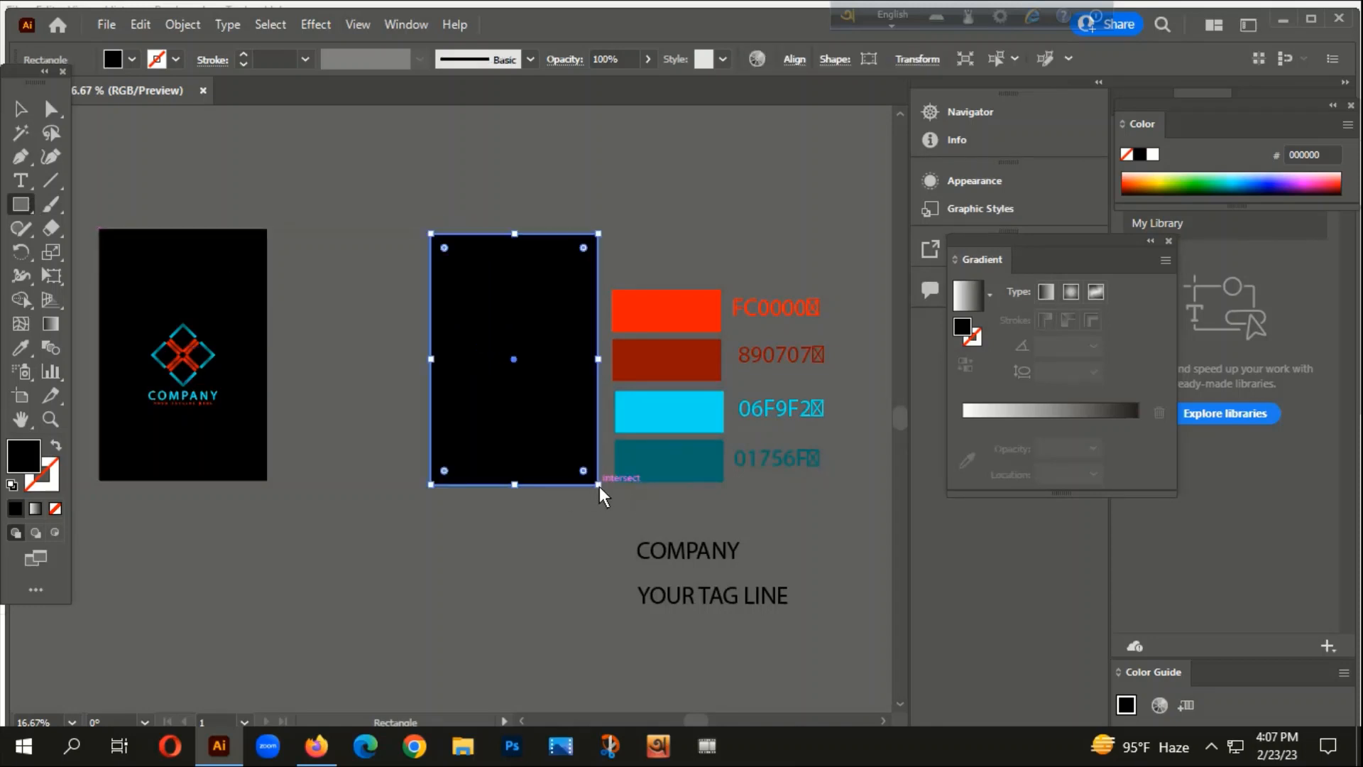
key(ctrl+shift+a)
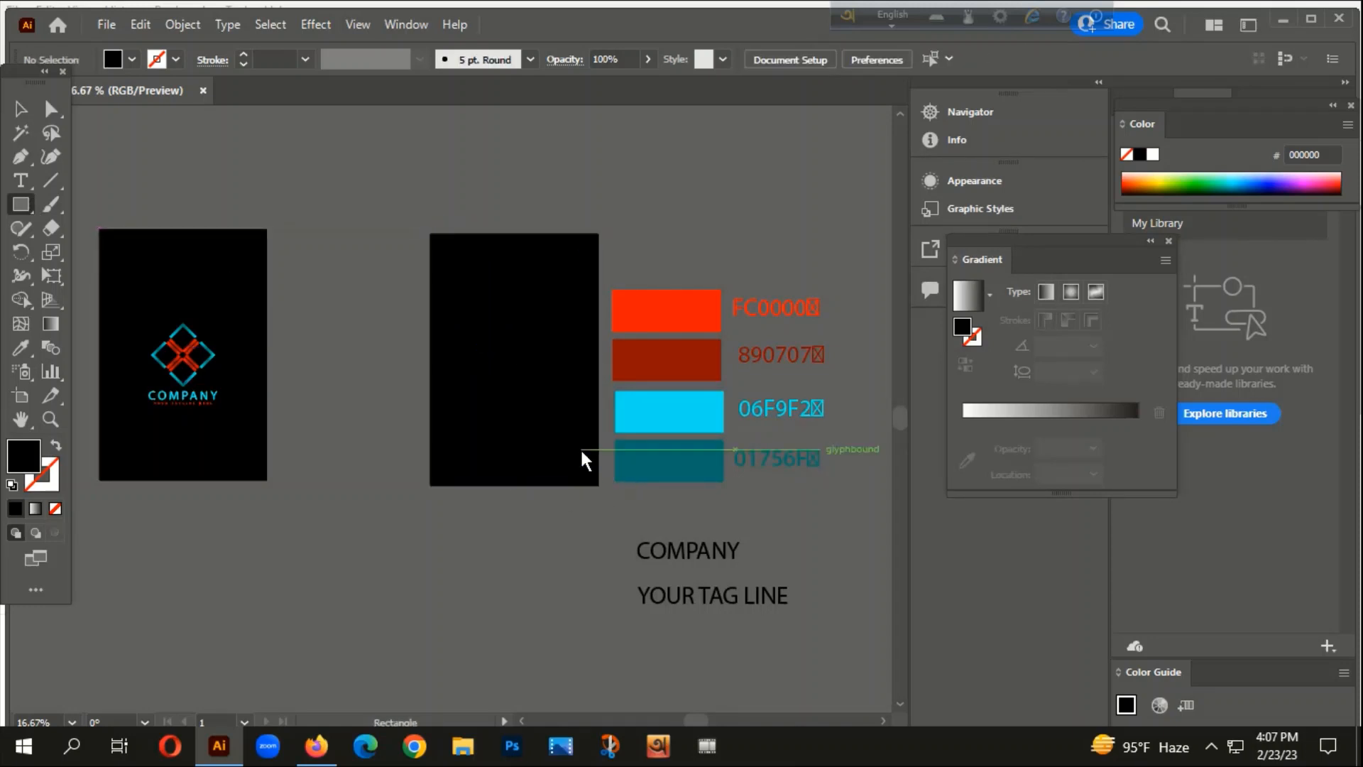
- Draw a vertical line segment in the upper middle of the new black artboard
scroll(186, 381, up, 1)
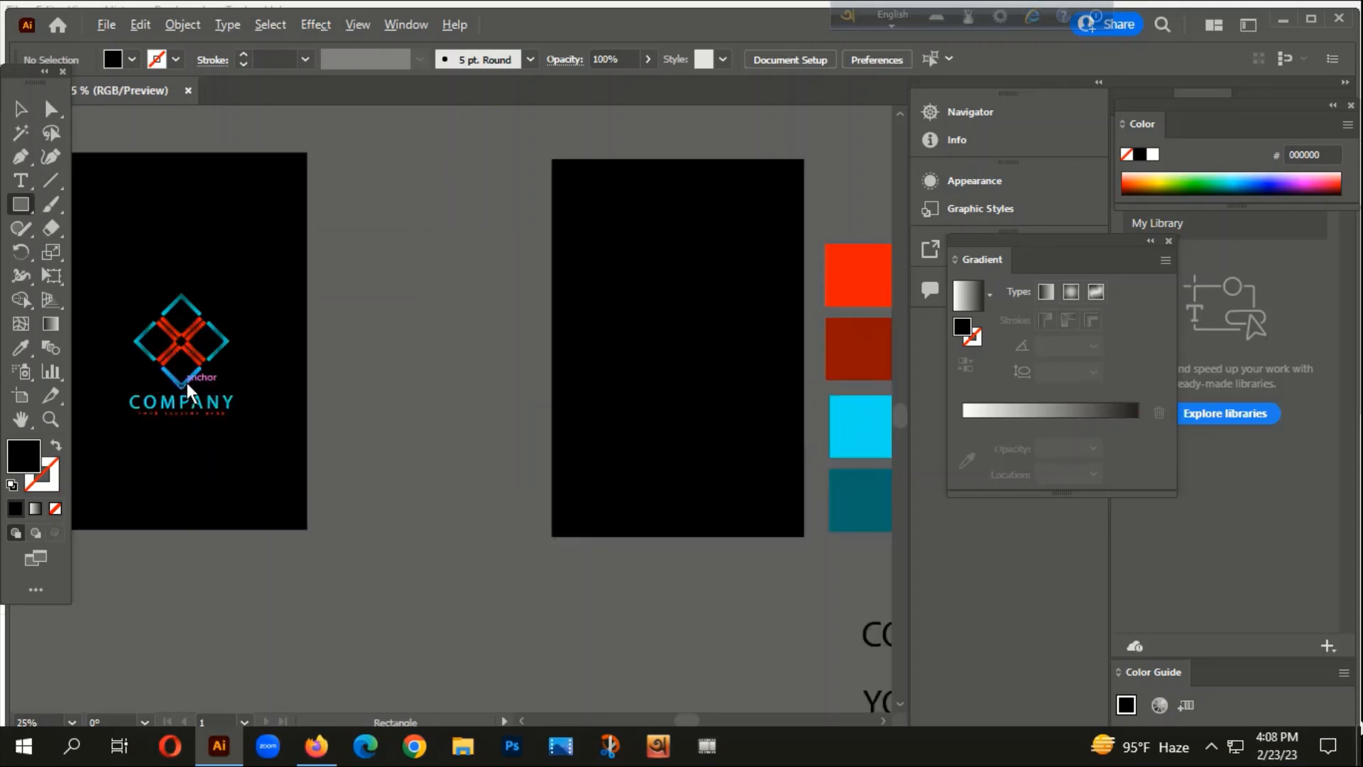
scroll(187, 382, down, 1)
scroll(188, 374, up, 3)
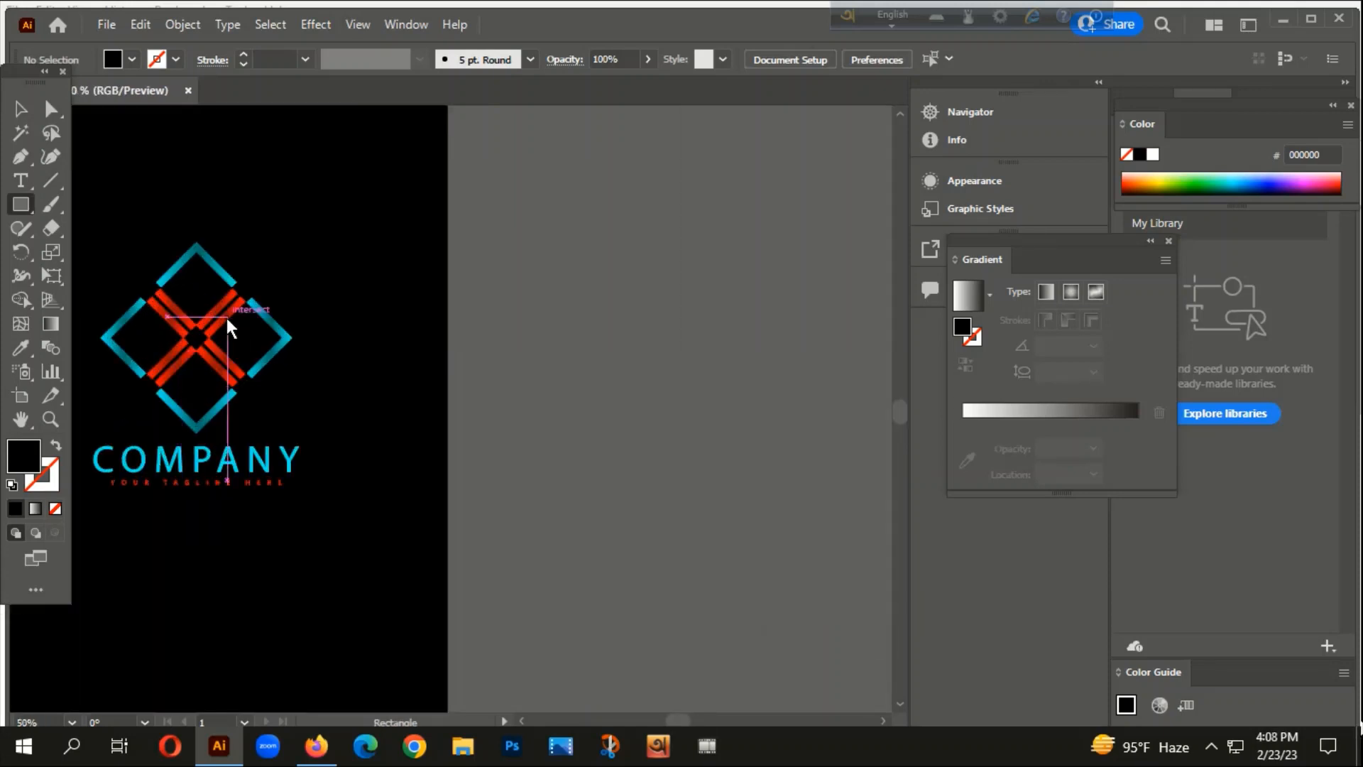
scroll(224, 313, down, 3)
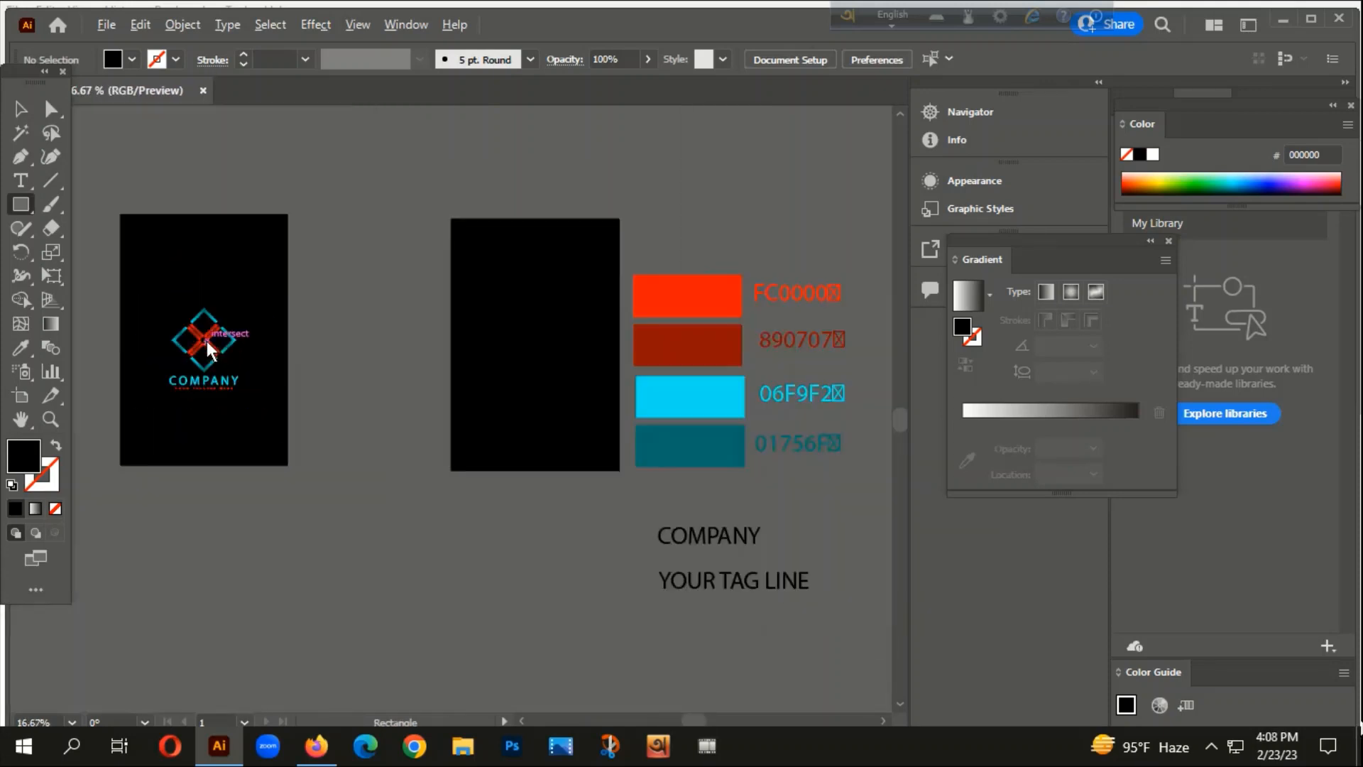
click(47, 179)
click(180, 195)
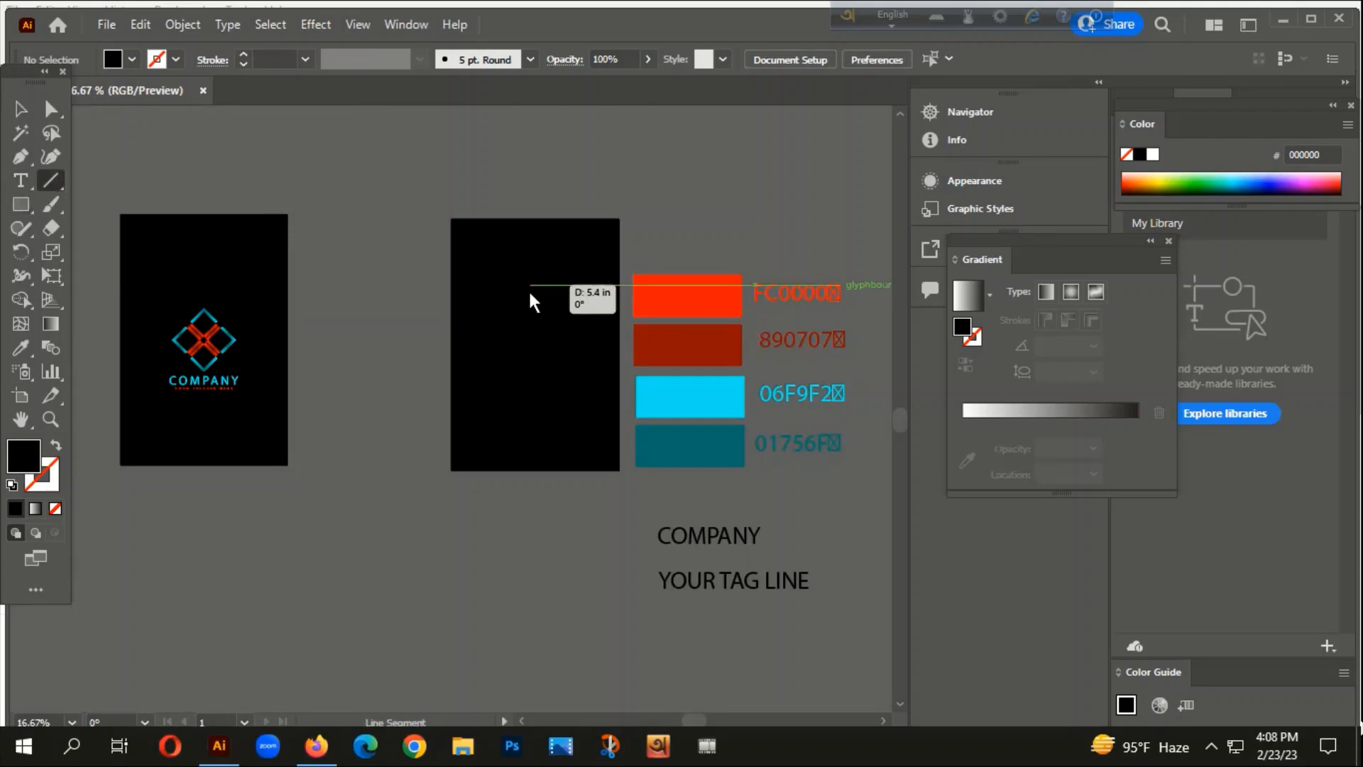
drag(528, 288, 529, 365)
scroll(531, 331, up, 2)
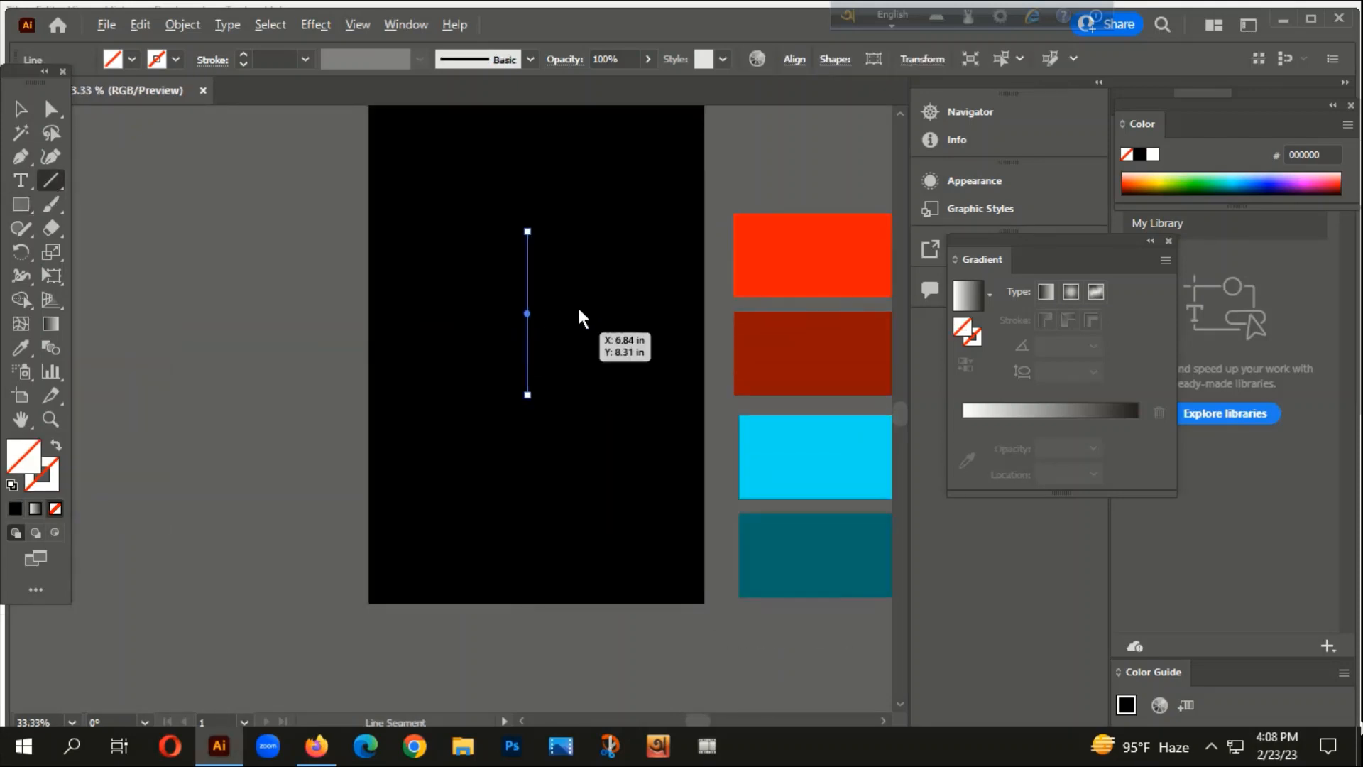
- Give the vertical line a thick red stroke of at least 21 pt and expand it into a filled shape
drag(241, 53, 242, 52)
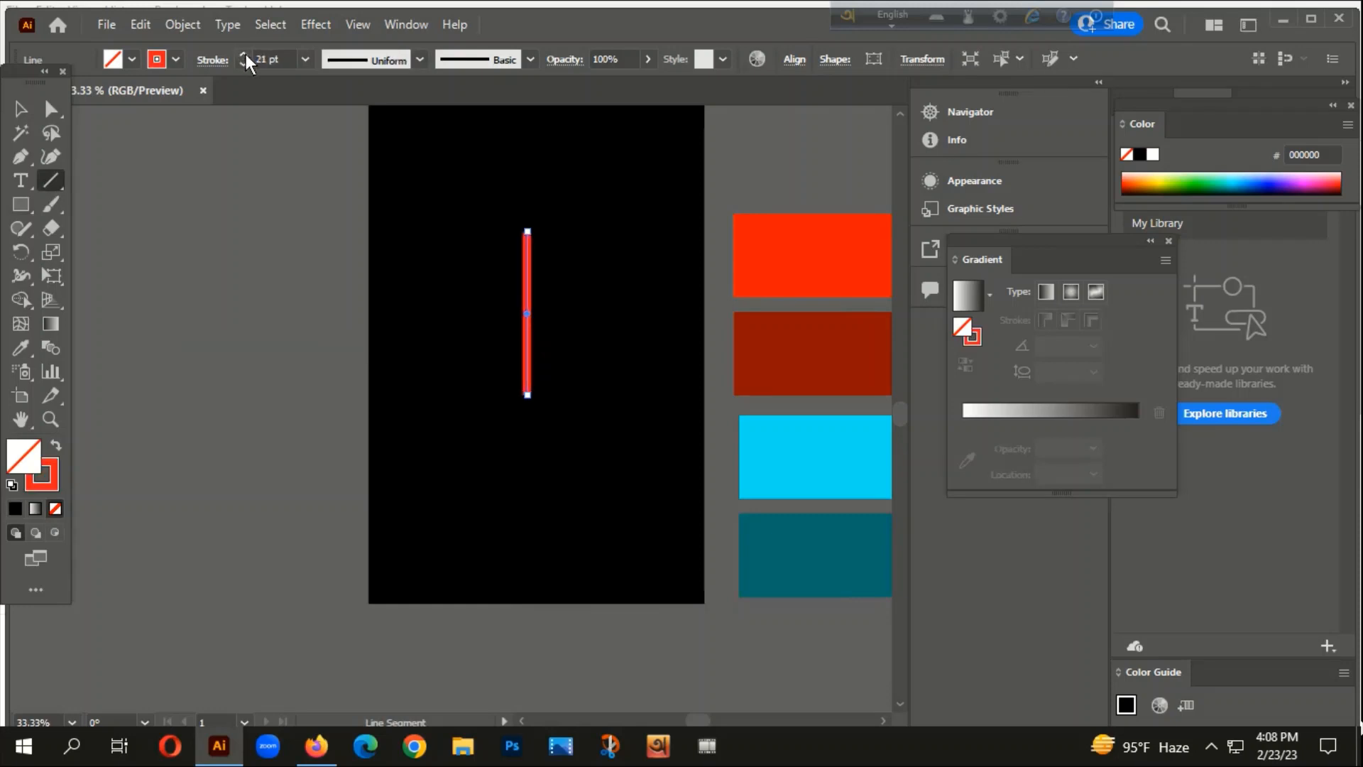
click(246, 54)
click(245, 54)
click(180, 26)
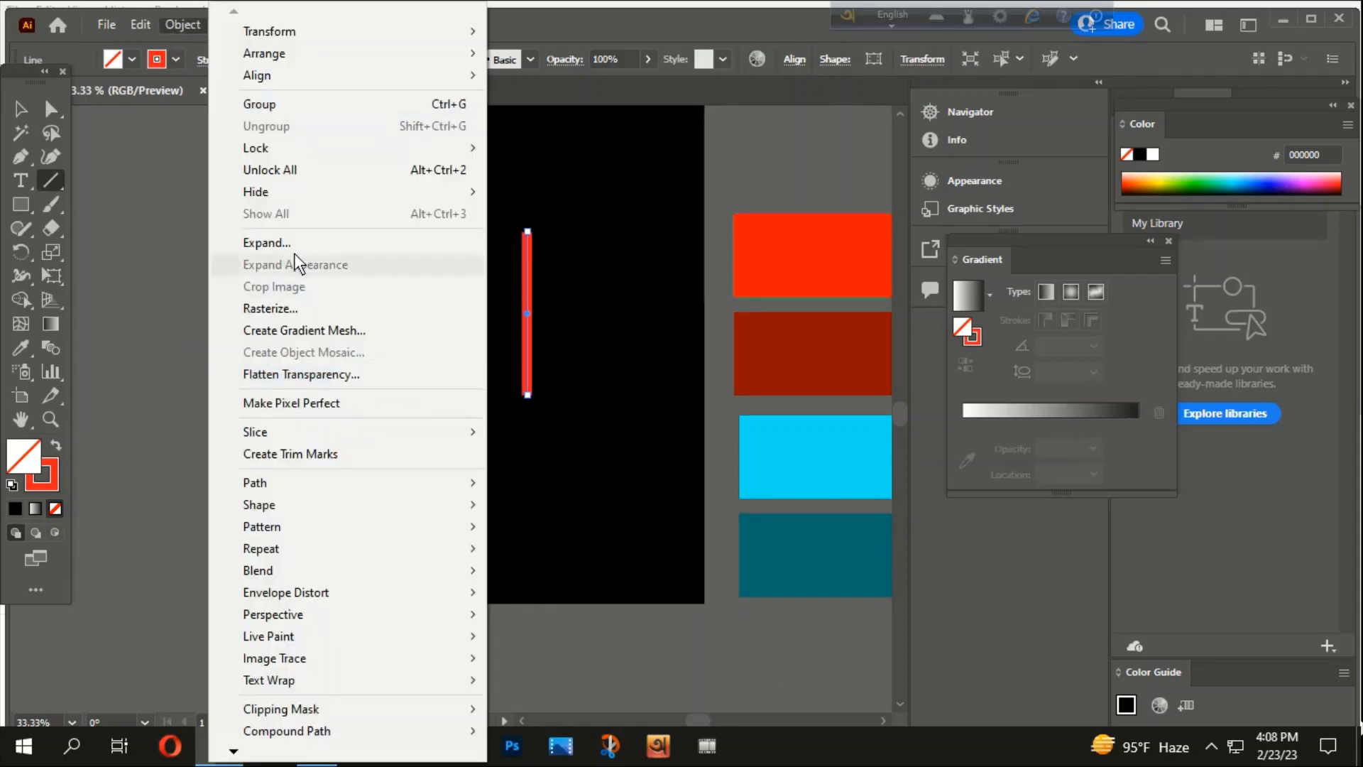
click(286, 237)
click(511, 487)
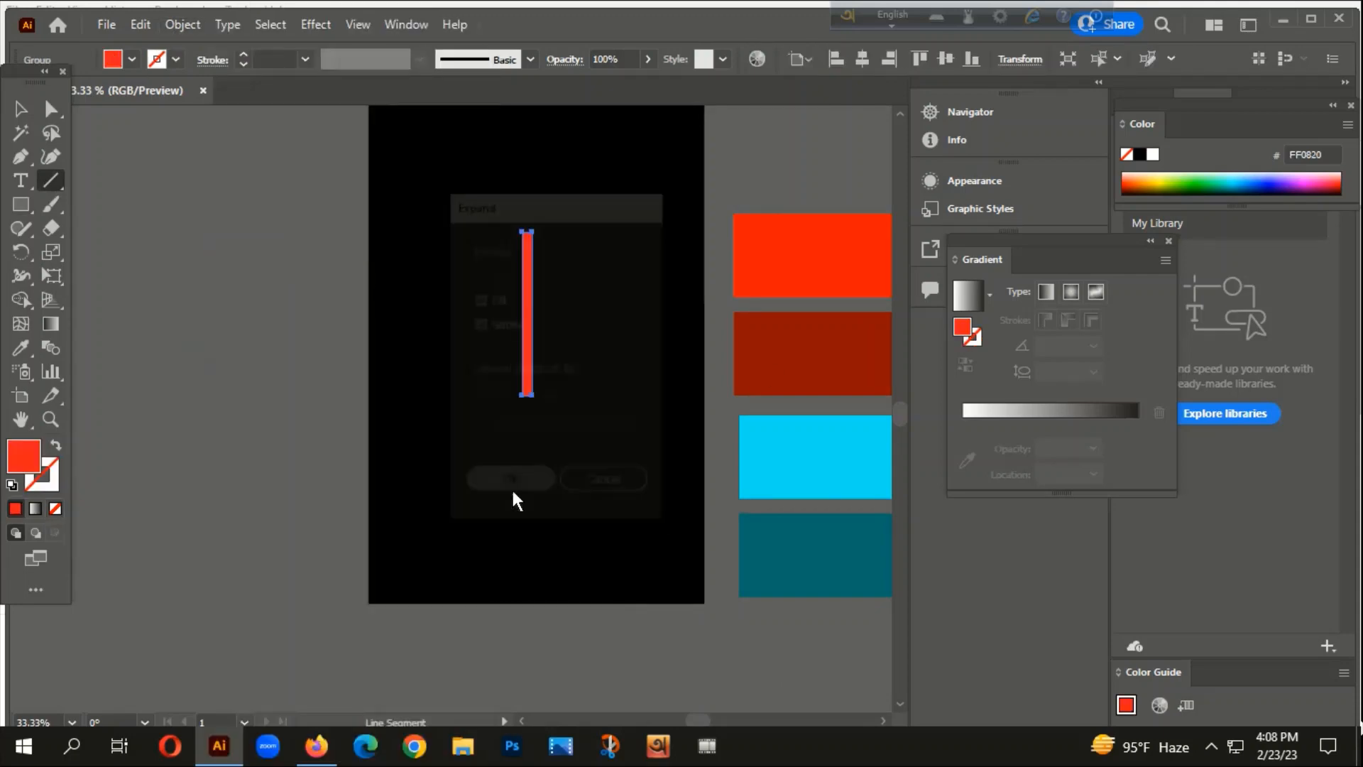
click(21, 110)
- Duplicate the red bar horizontally, placing the copy about 0.51 in to the right of the original
scroll(552, 261, up, 1)
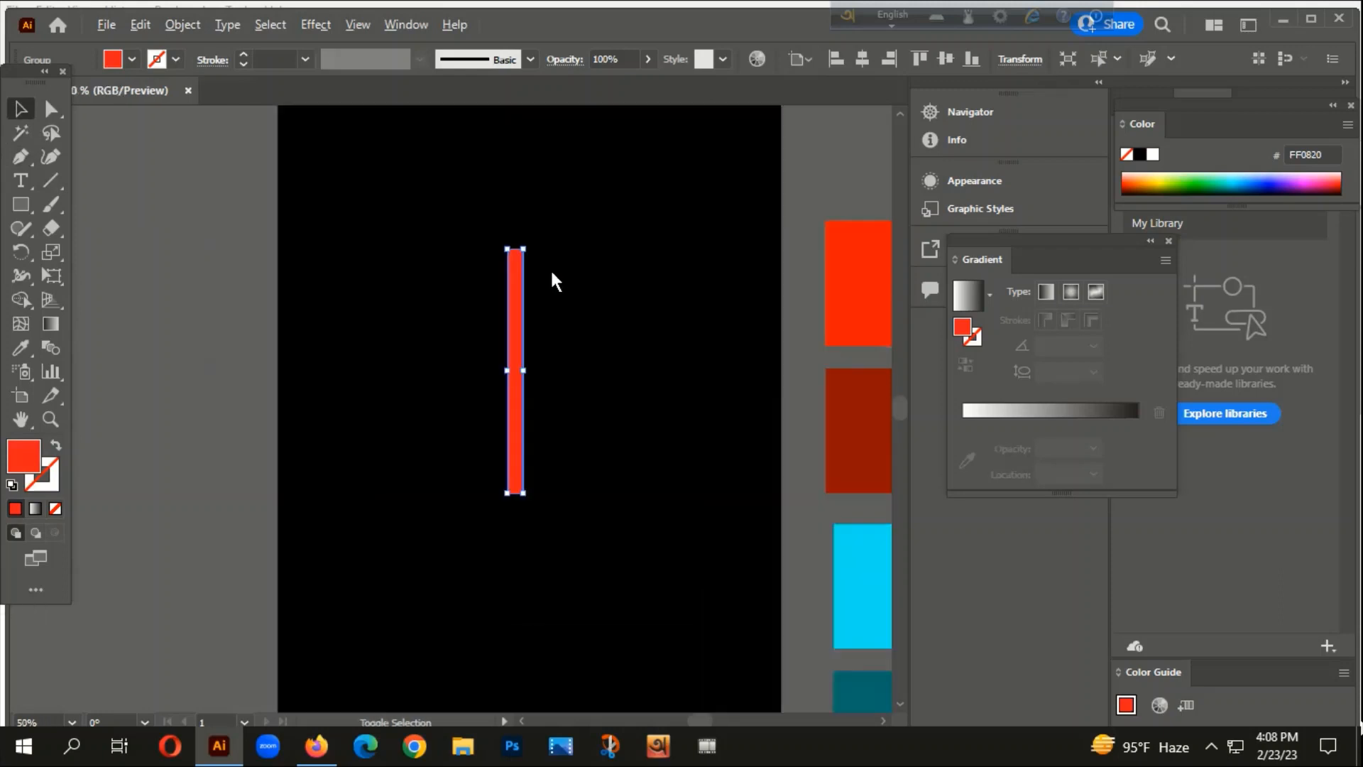
drag(613, 393, 576, 377)
scroll(507, 355, up, 2)
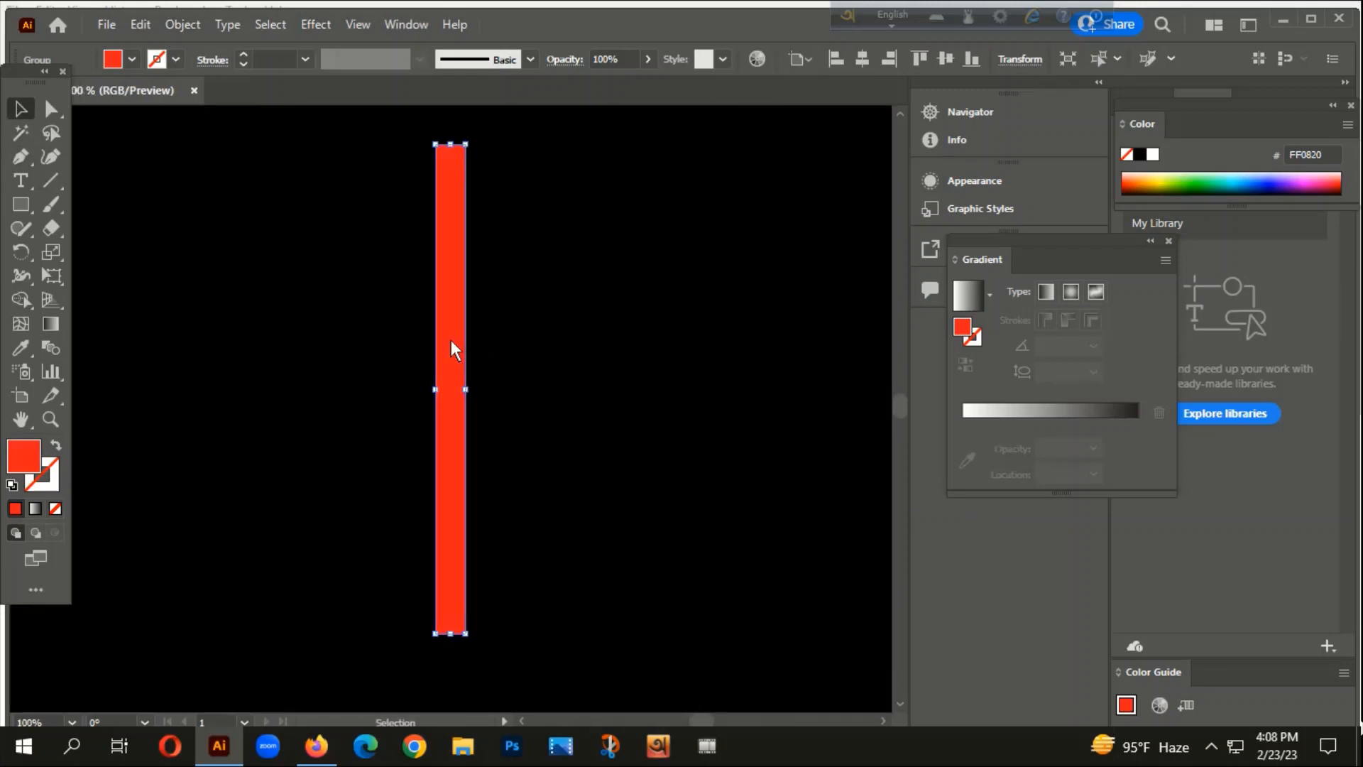
drag(454, 344, 492, 341)
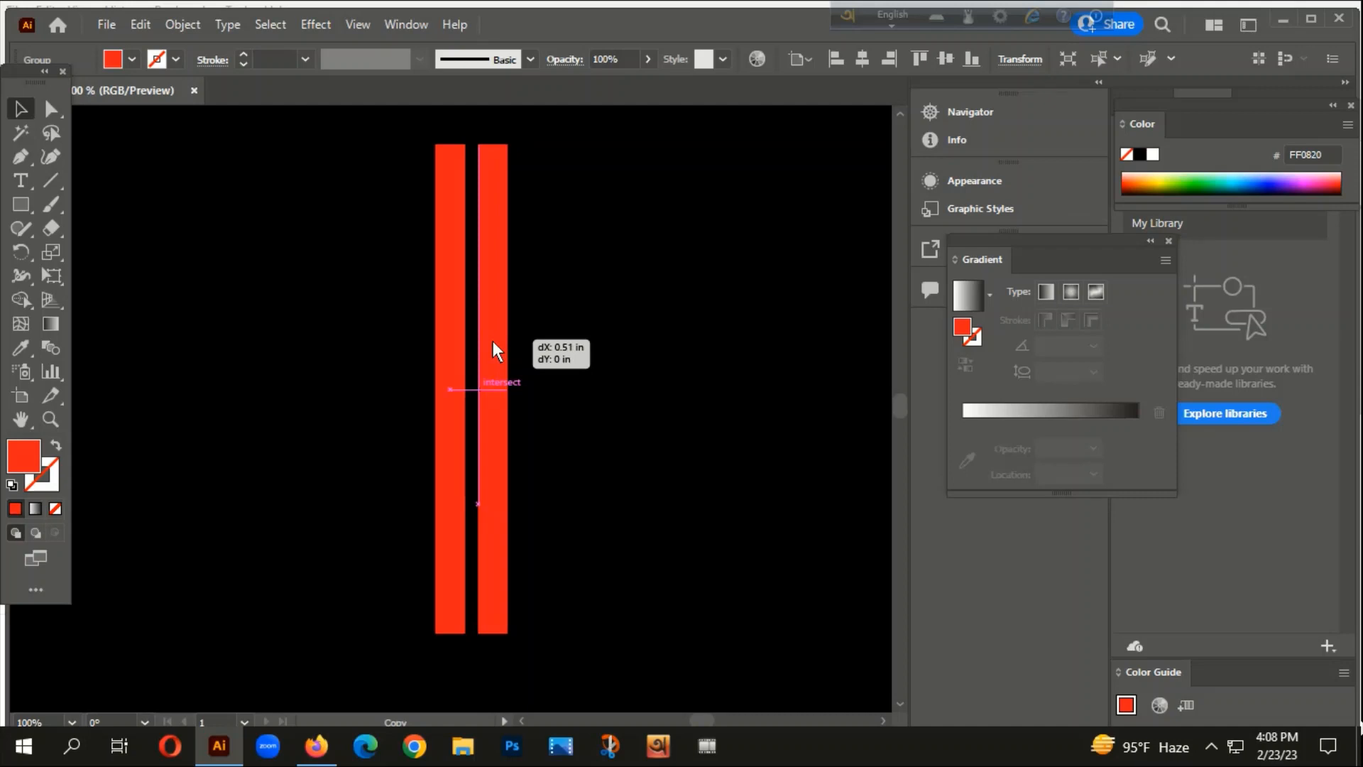
drag(493, 341, 493, 341)
click(582, 369)
drag(351, 245, 514, 397)
right_click(516, 266)
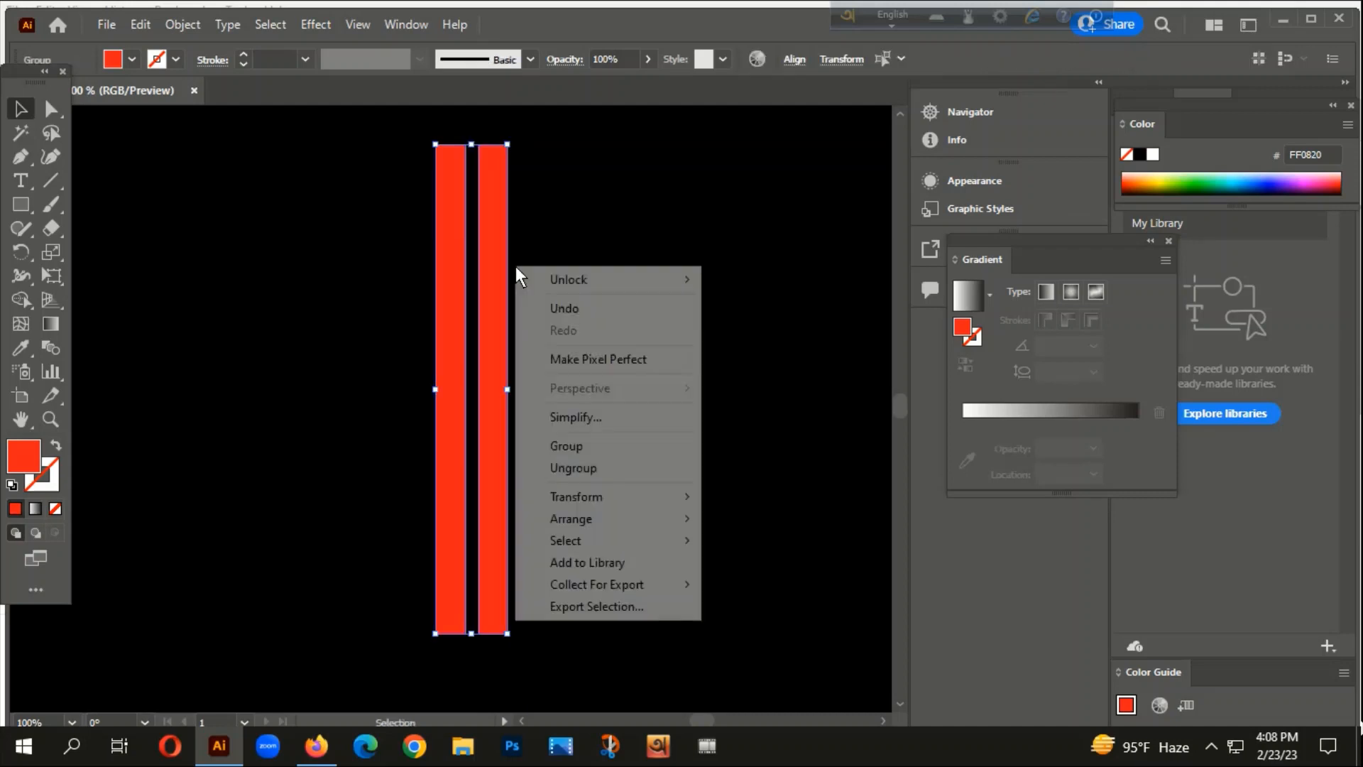
click(576, 238)
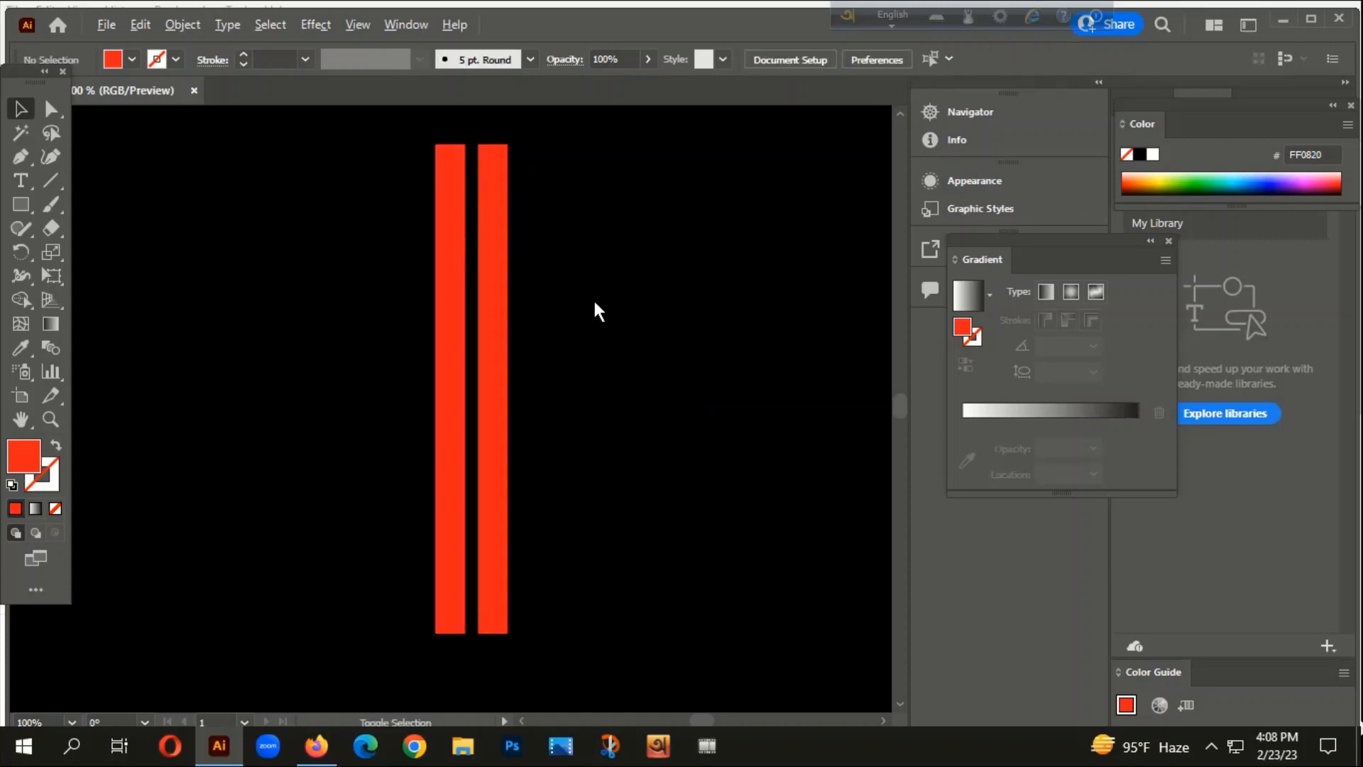
- Nudge the right red bar slightly left to narrow the gap between the two bars
scroll(594, 303, down, 5)
scroll(586, 296, up, 6)
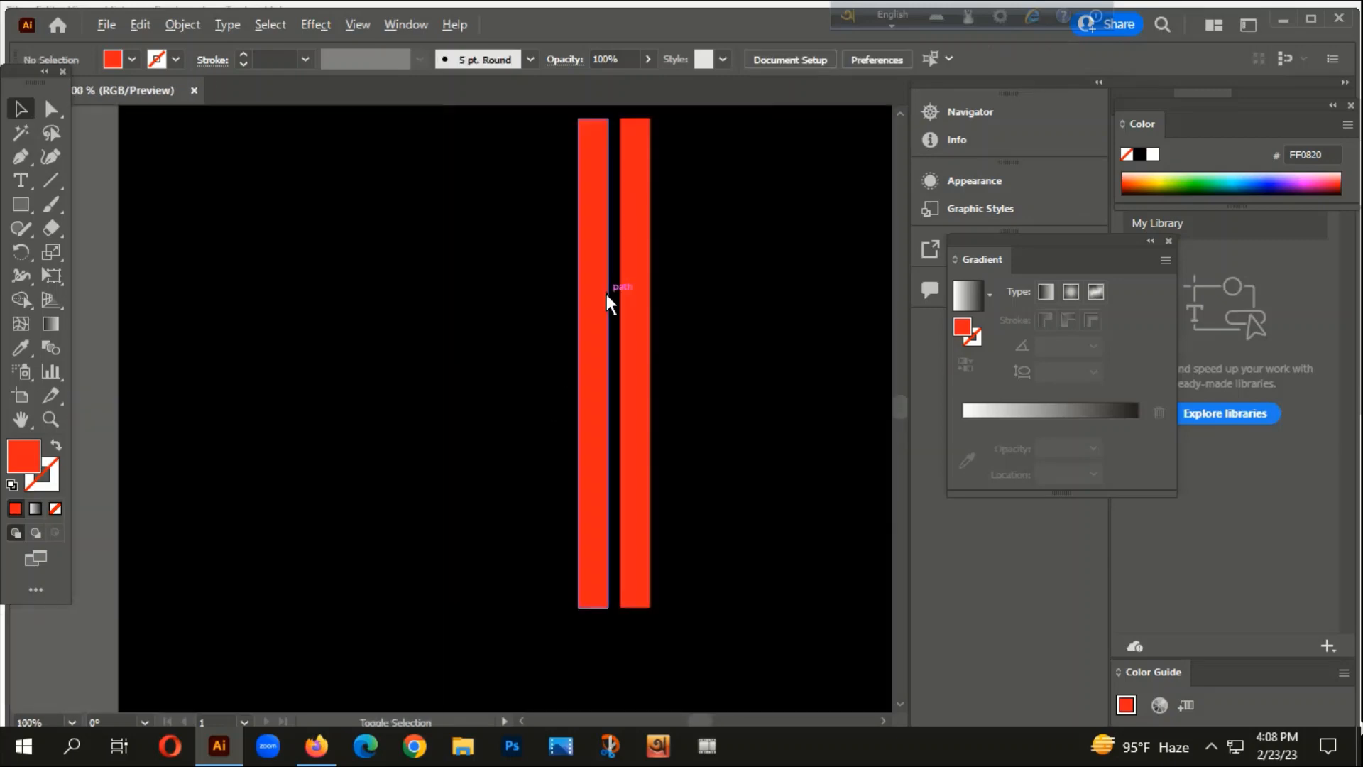
click(626, 281)
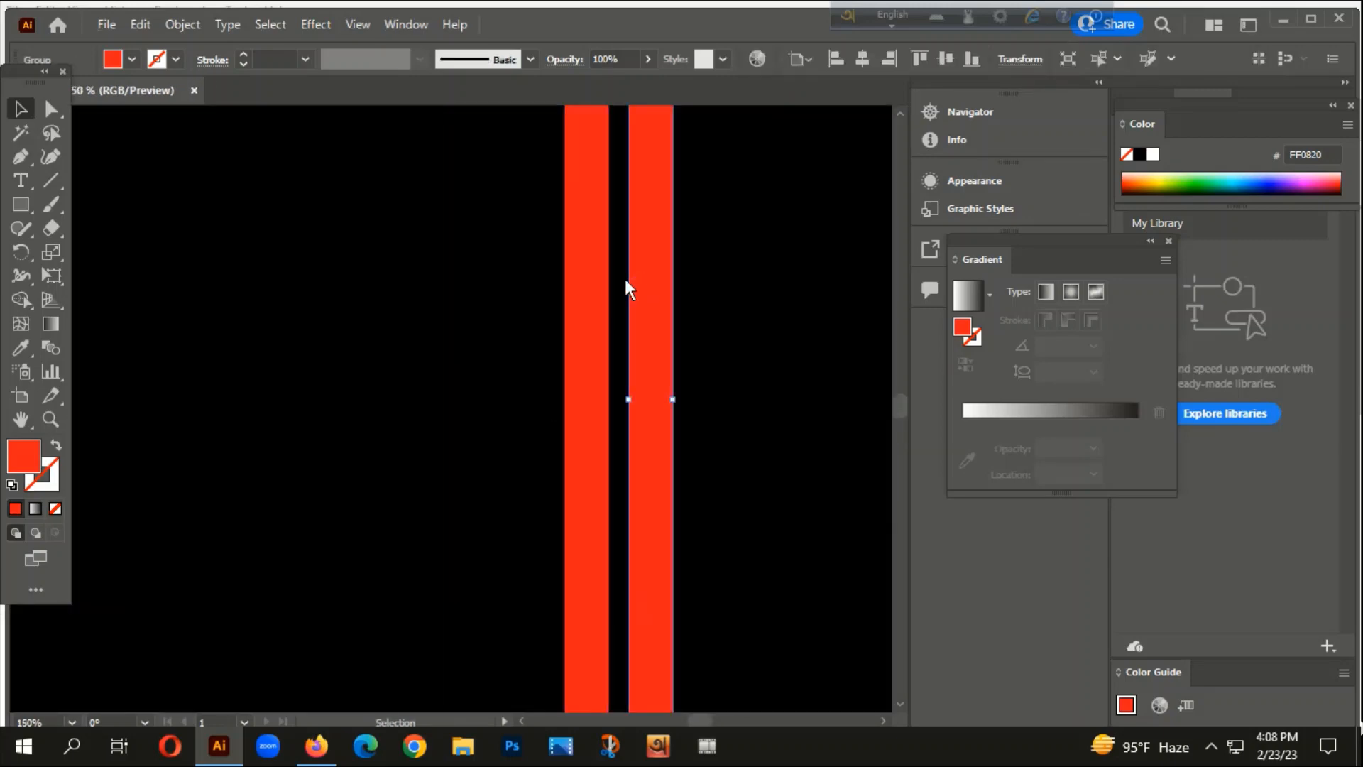
key(Left)
key(Left)
key(Left)
key(Left)
key(Left)
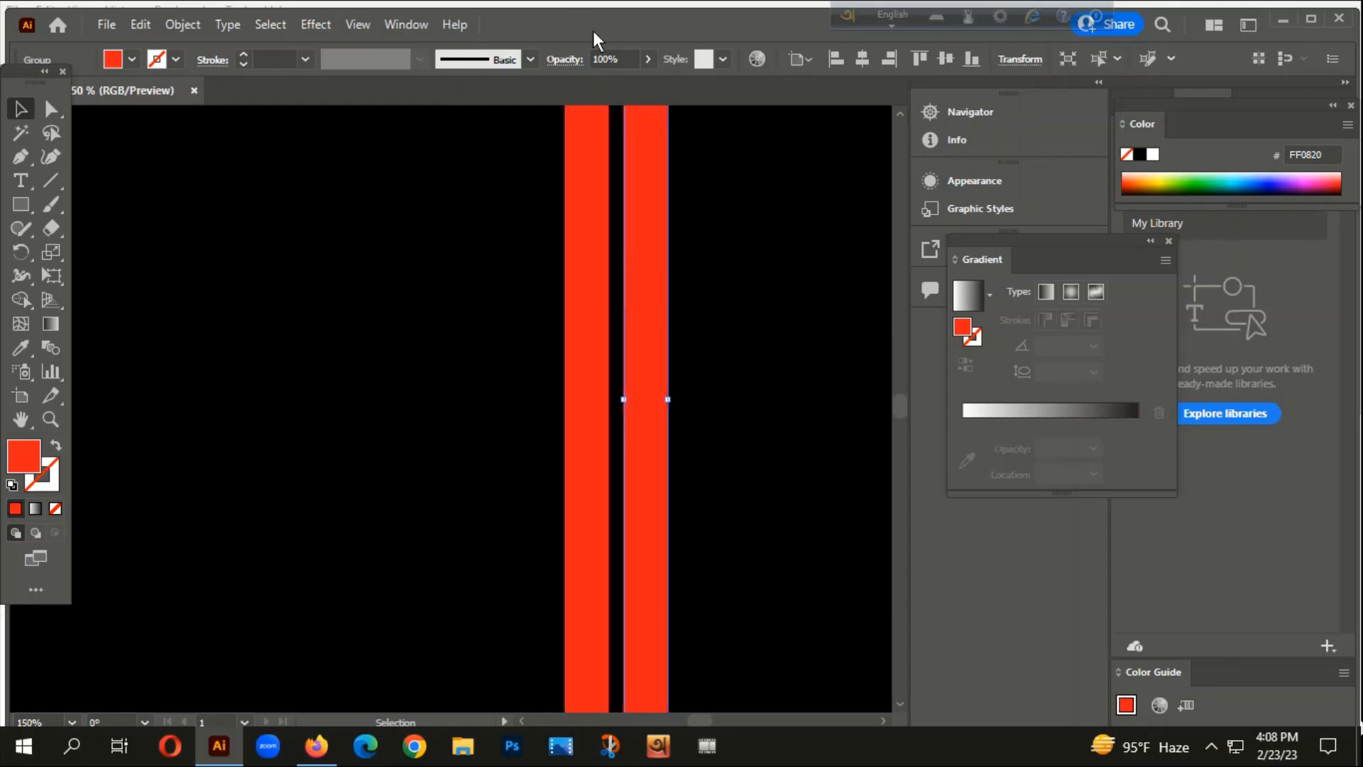
- Group the two parallel red bars
drag(477, 228, 665, 415)
right_click(626, 187)
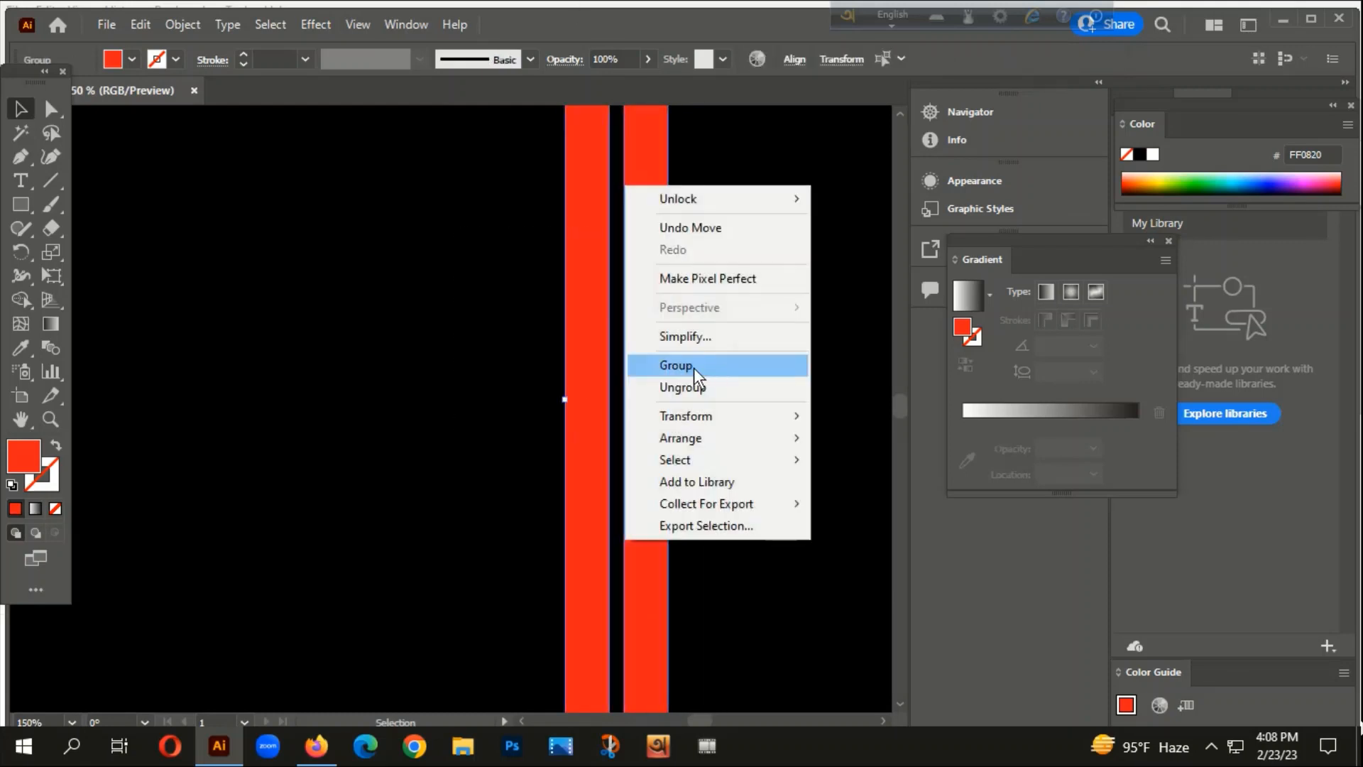
click(693, 368)
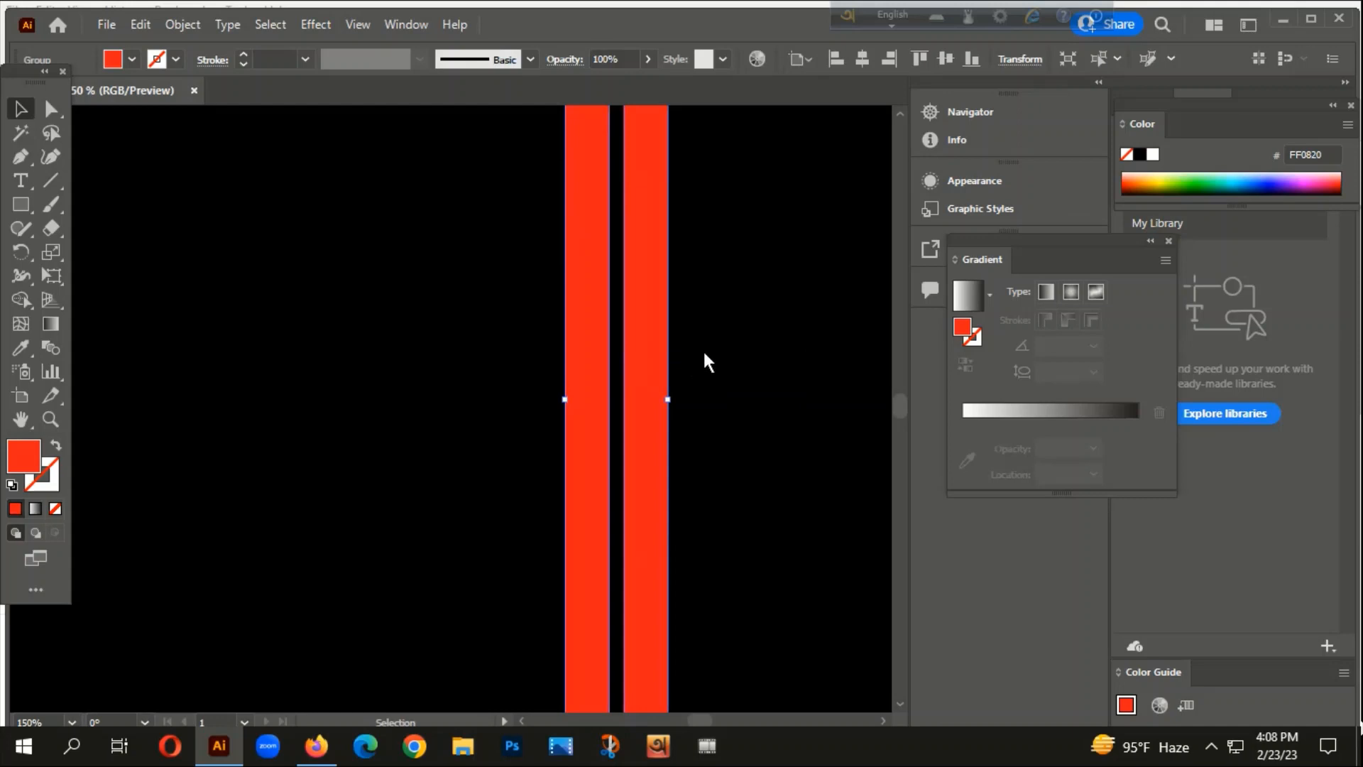
- Rotate the grouped red bars by 45° without making a copy
scroll(599, 377, down, 4)
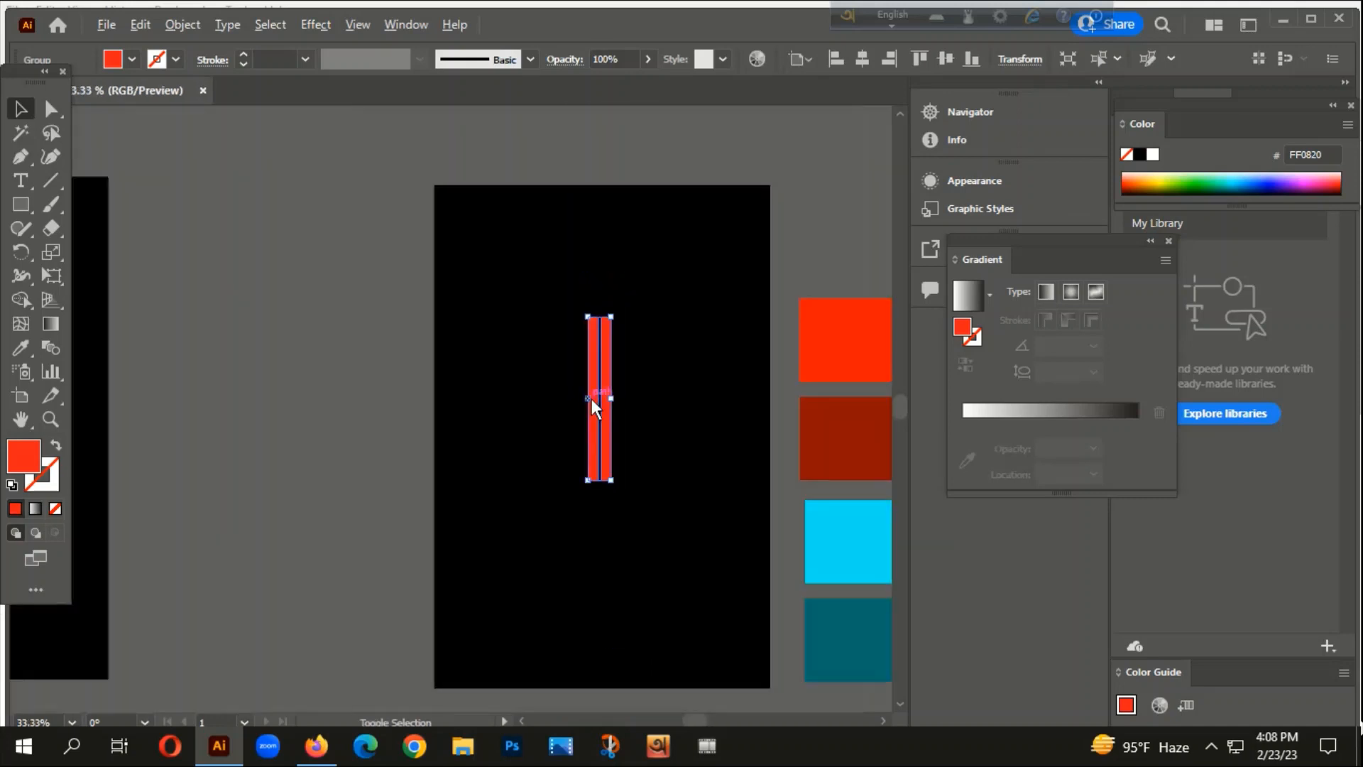
right_click(609, 364)
mouse_move(670, 603)
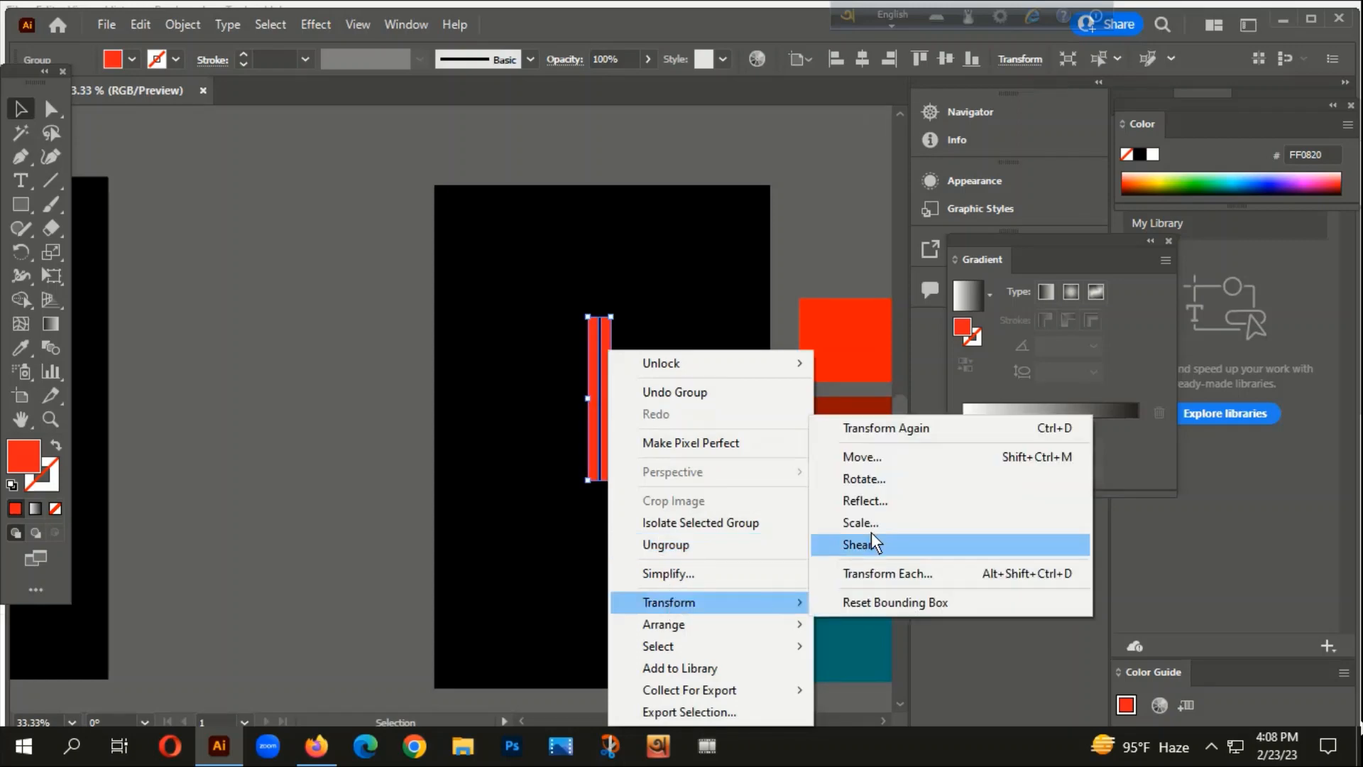
click(893, 477)
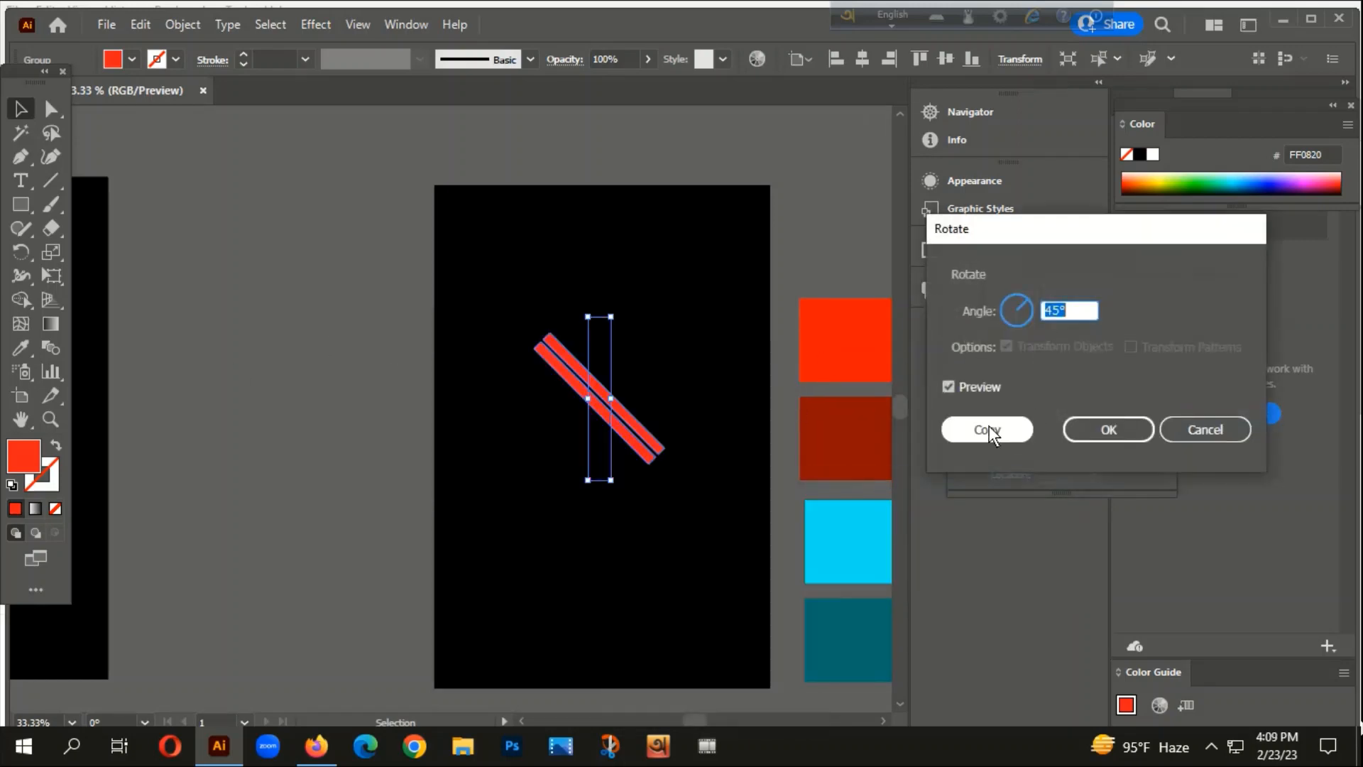
click(1101, 420)
- Try shortening the diagonal bar pair strongly from both ends, and undo the scaling
scroll(596, 401, up, 2)
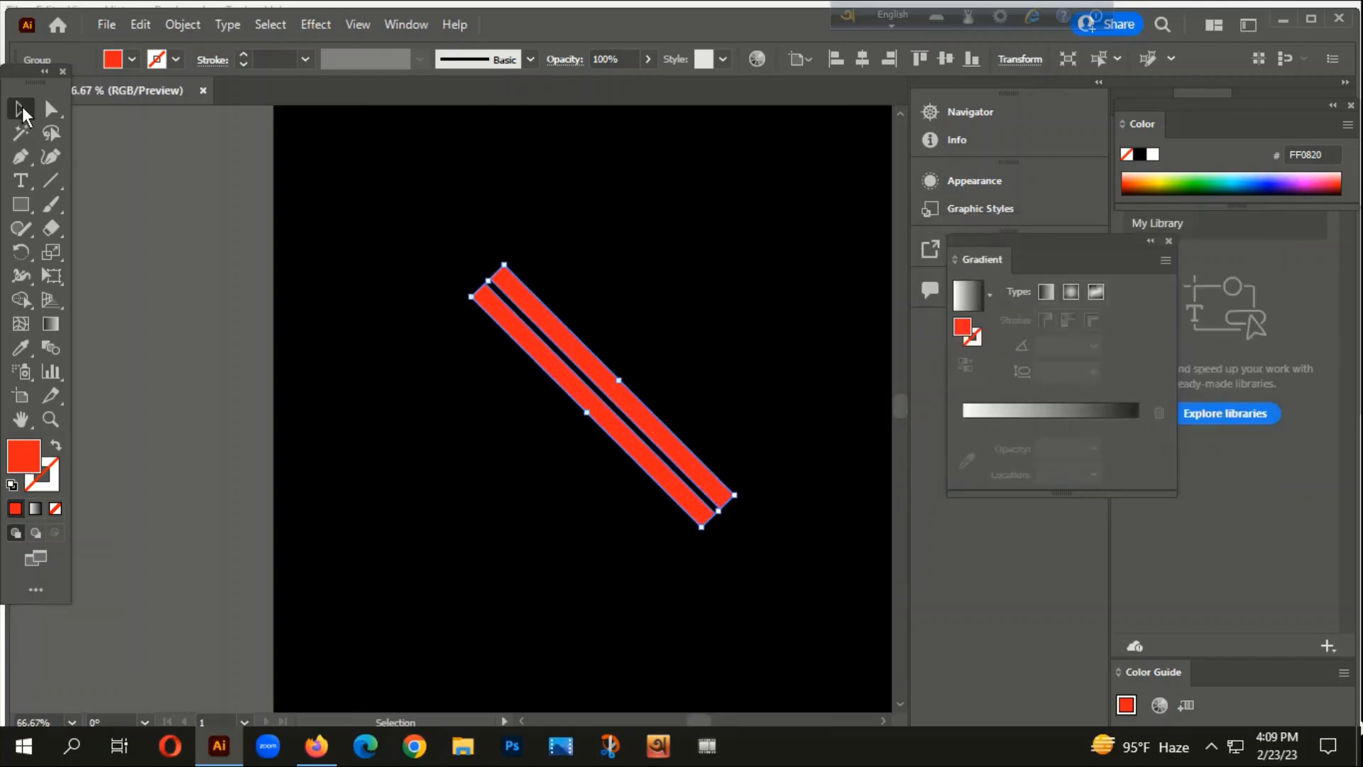
drag(722, 520, 663, 466)
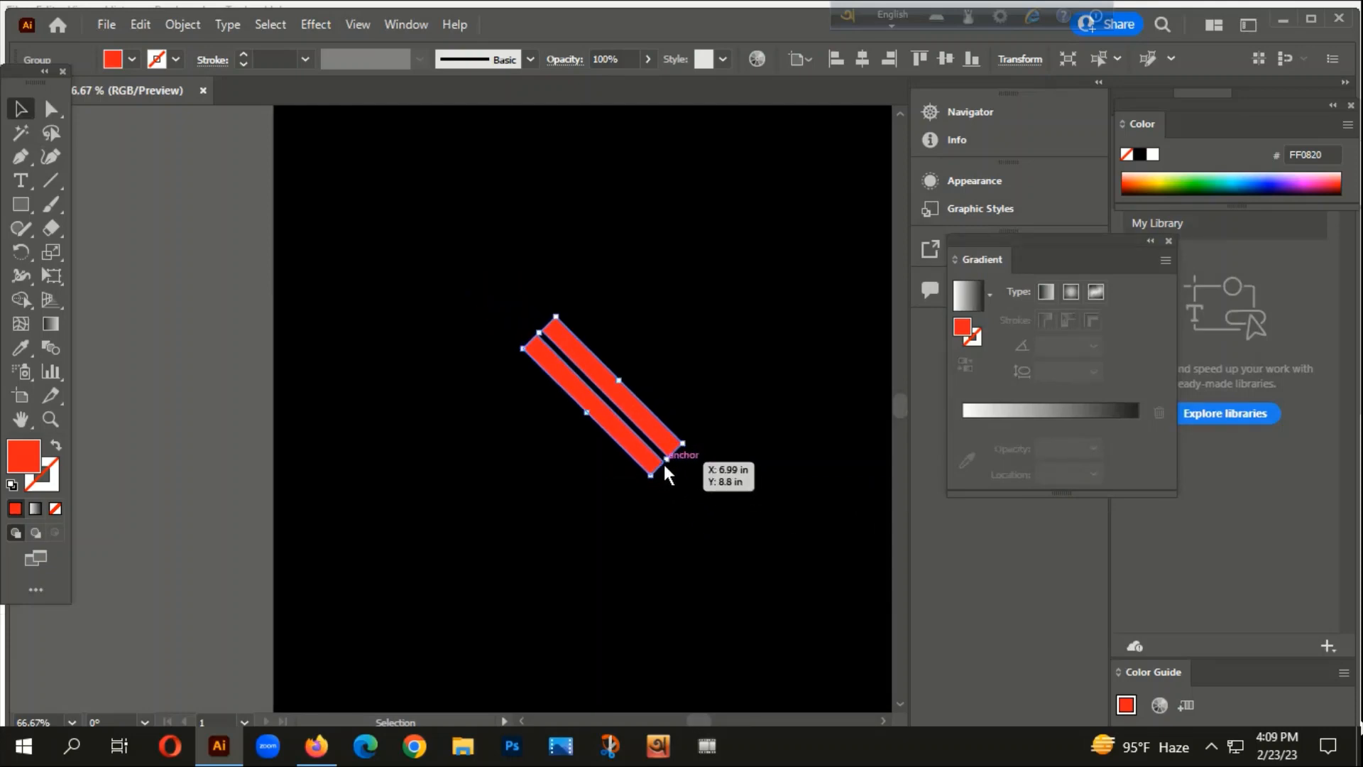
click(697, 507)
key(ctrl+z)
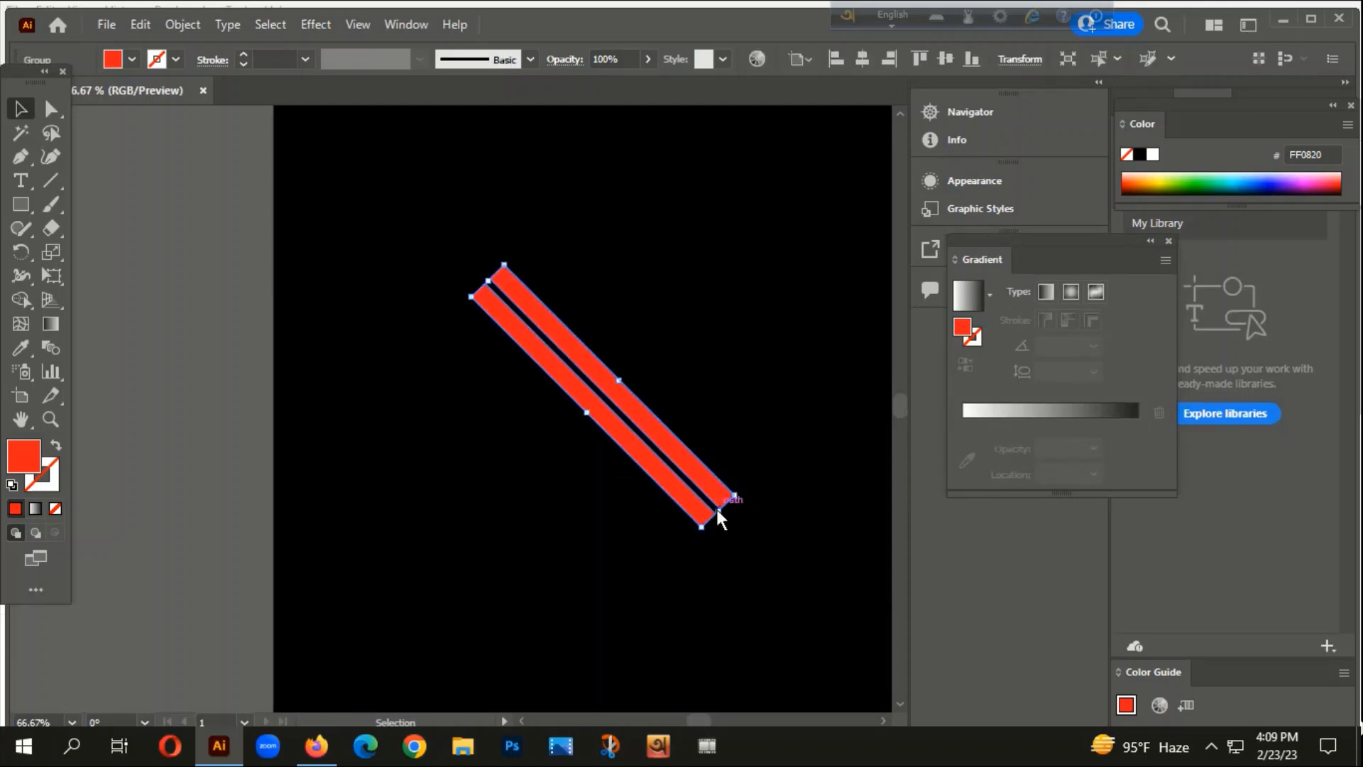
- Shorten the diagonal bar pair slightly and evenly from both ends, and deselect it
drag(717, 509, 691, 489)
click(658, 488)
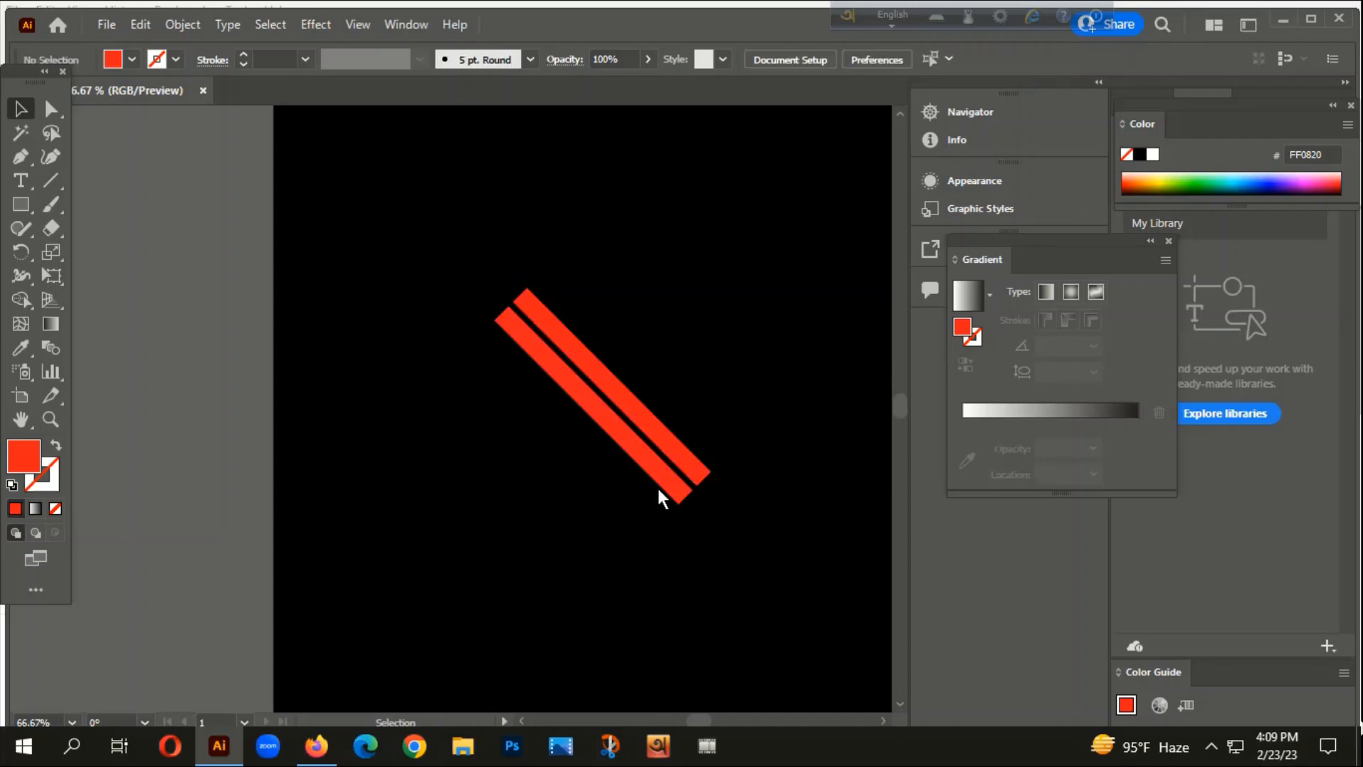
- Reflect a copy of the diagonal red bar pair across the vertical axis to form an X
click(623, 391)
right_click(623, 392)
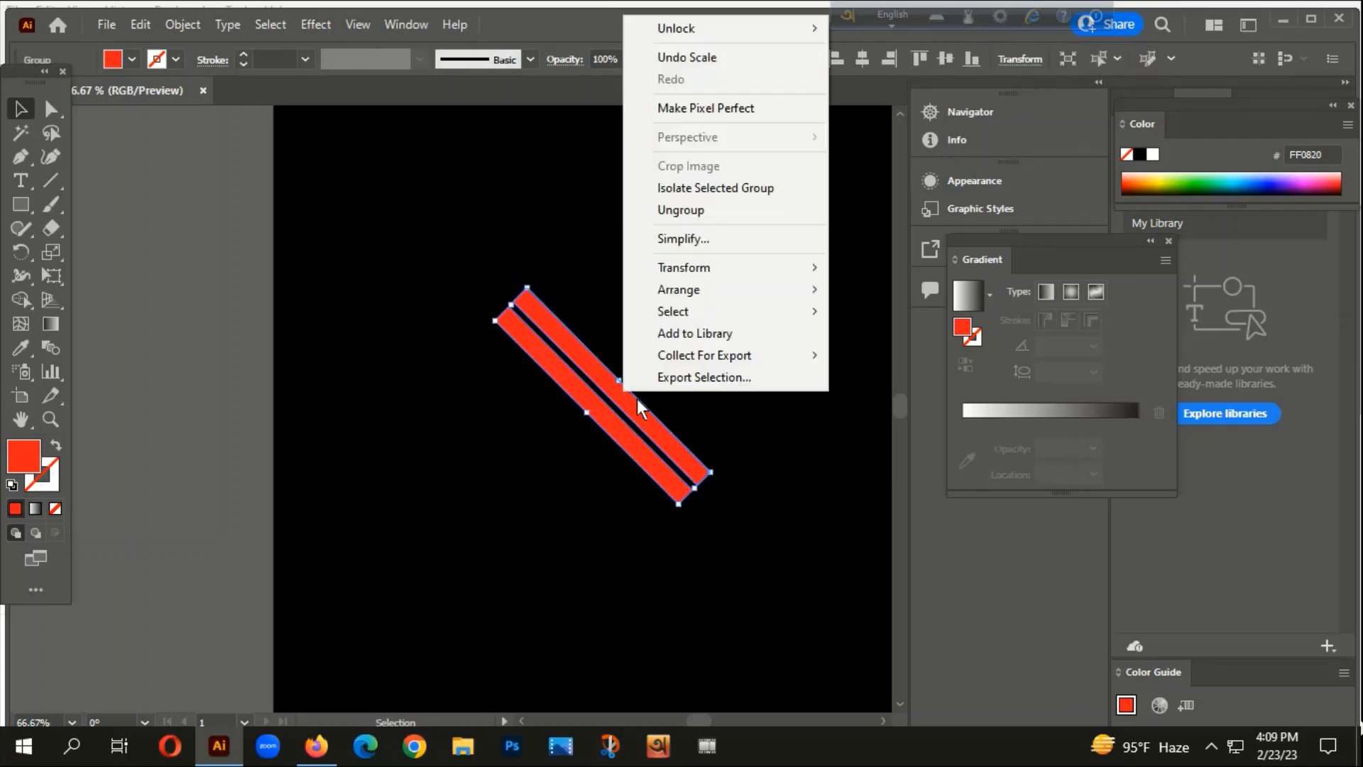
mouse_move(693, 266)
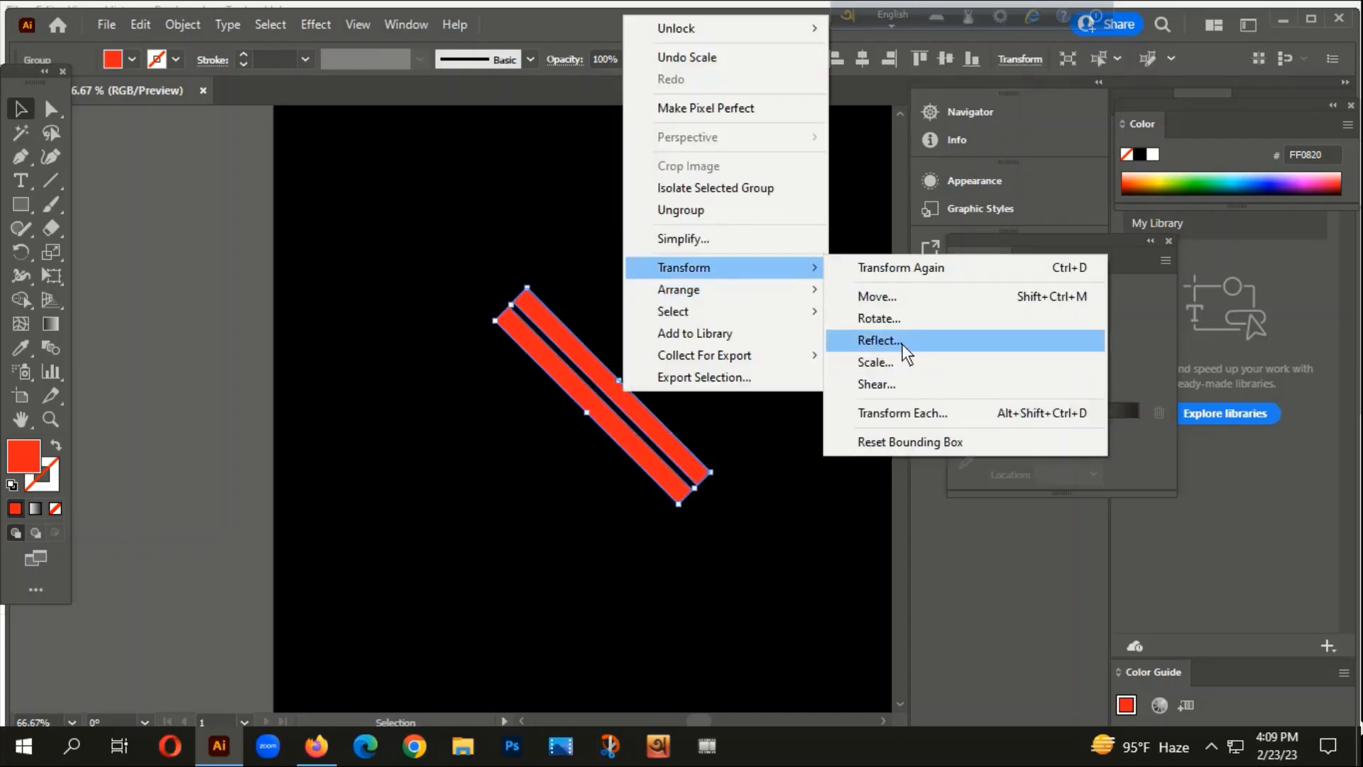
click(878, 341)
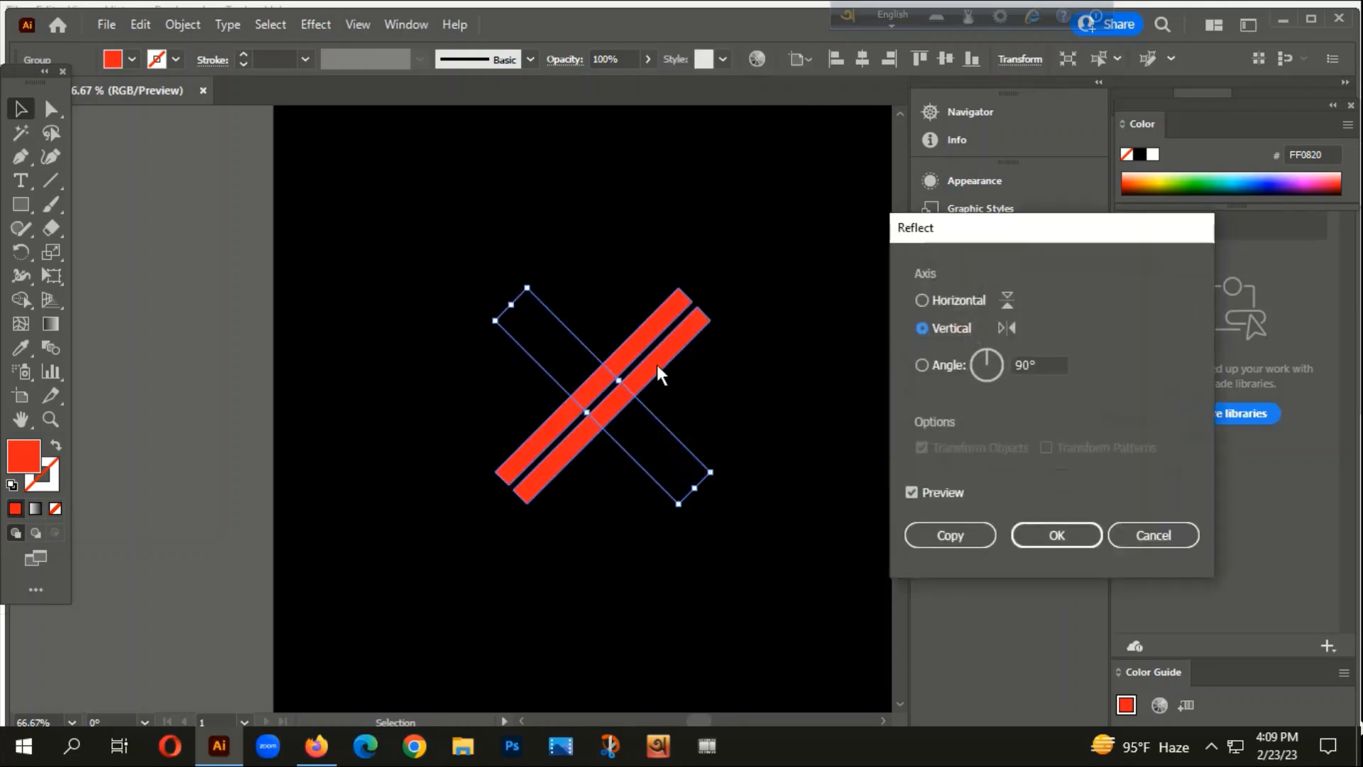
click(968, 533)
click(370, 234)
- Group the two crossed bar pairs, center the group horizontally and vertically on the artboard, and deselect it
drag(365, 203, 665, 515)
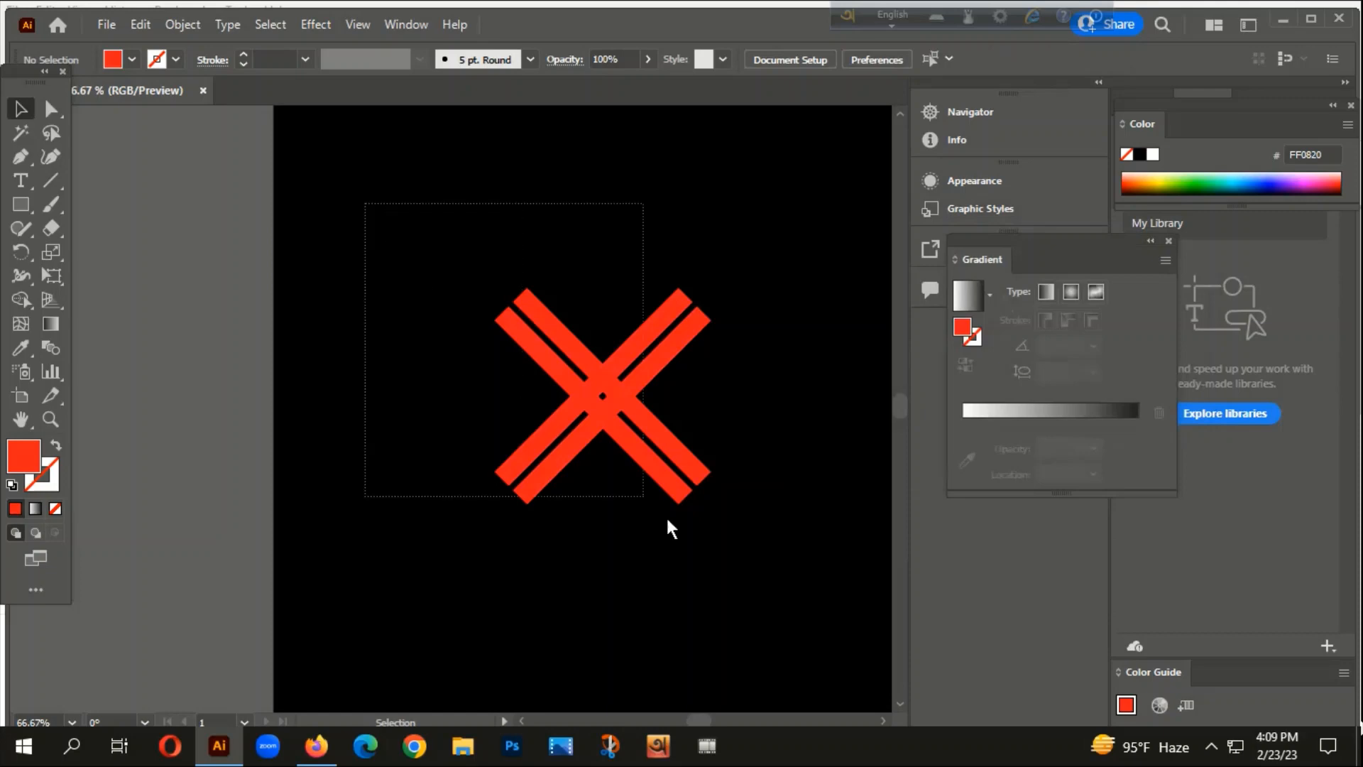
right_click(624, 281)
click(669, 463)
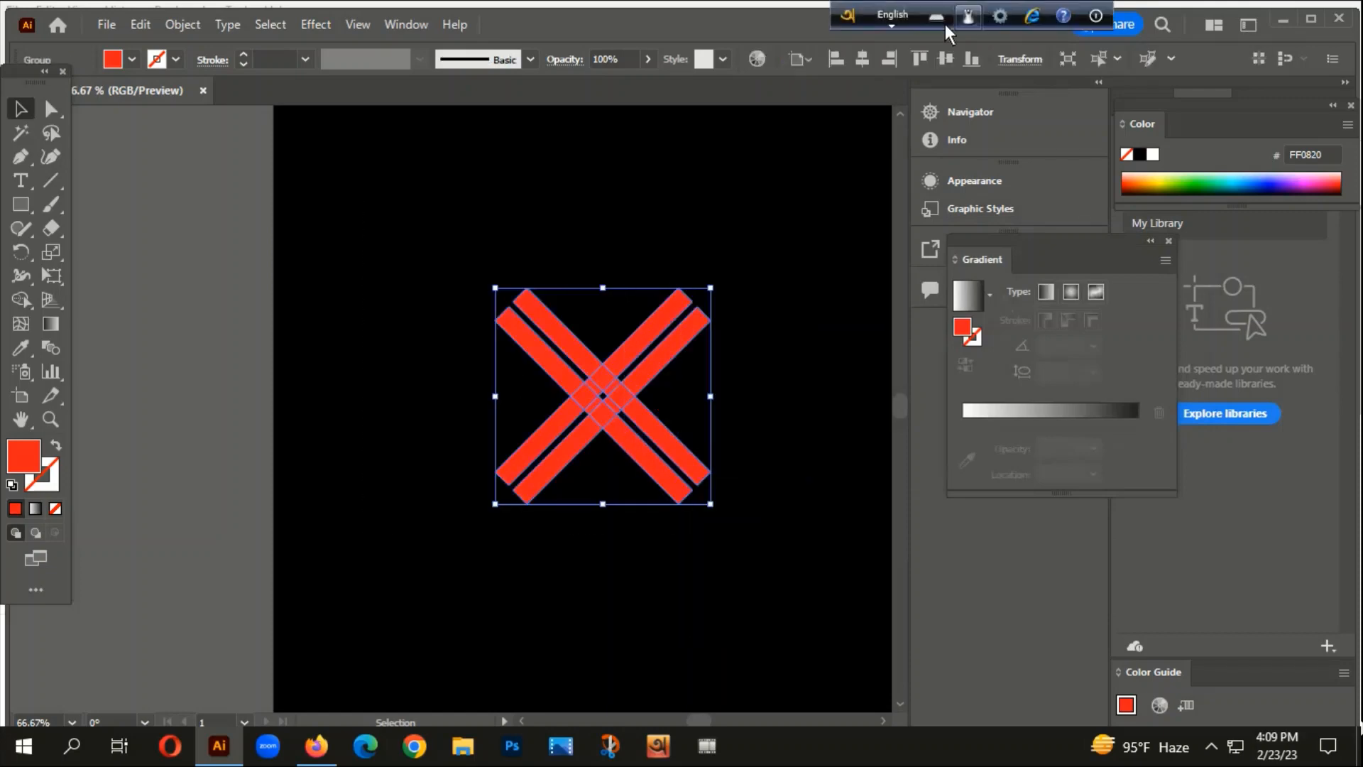
click(888, 59)
click(945, 59)
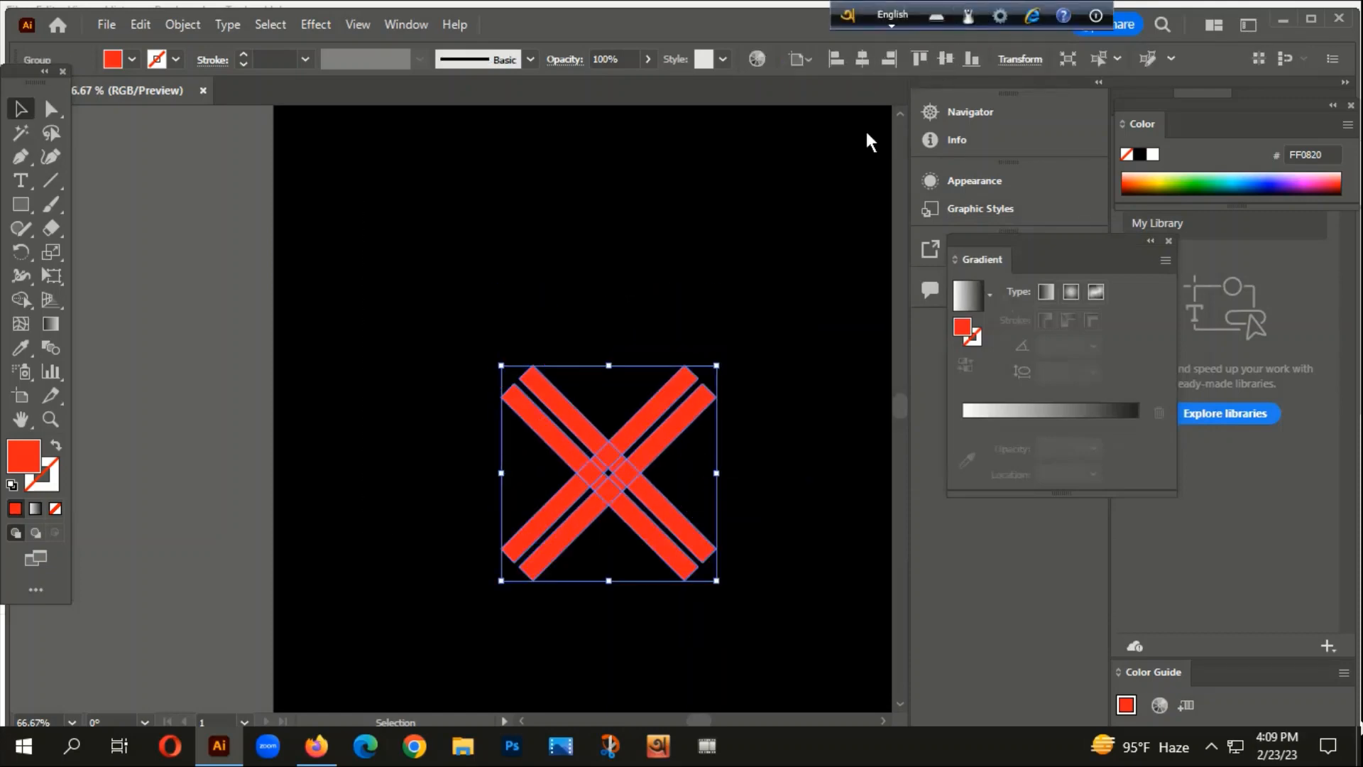
click(685, 265)
- Draw a square outward from the center of the red cross, covering the crossing, and fill it with green 24D14D
scroll(686, 267, down, 3)
drag(687, 435, 642, 437)
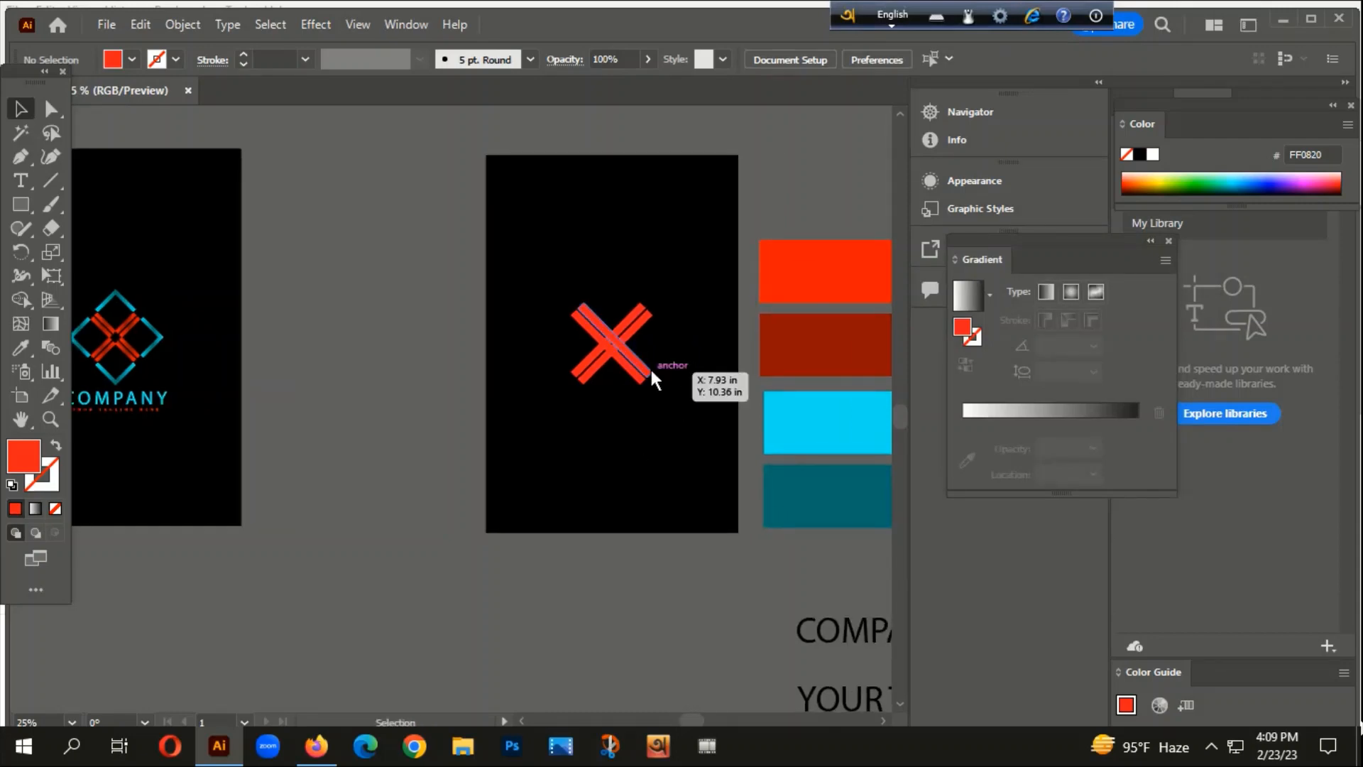
scroll(633, 363, up, 3)
drag(14, 207, 91, 201)
scroll(540, 286, up, 2)
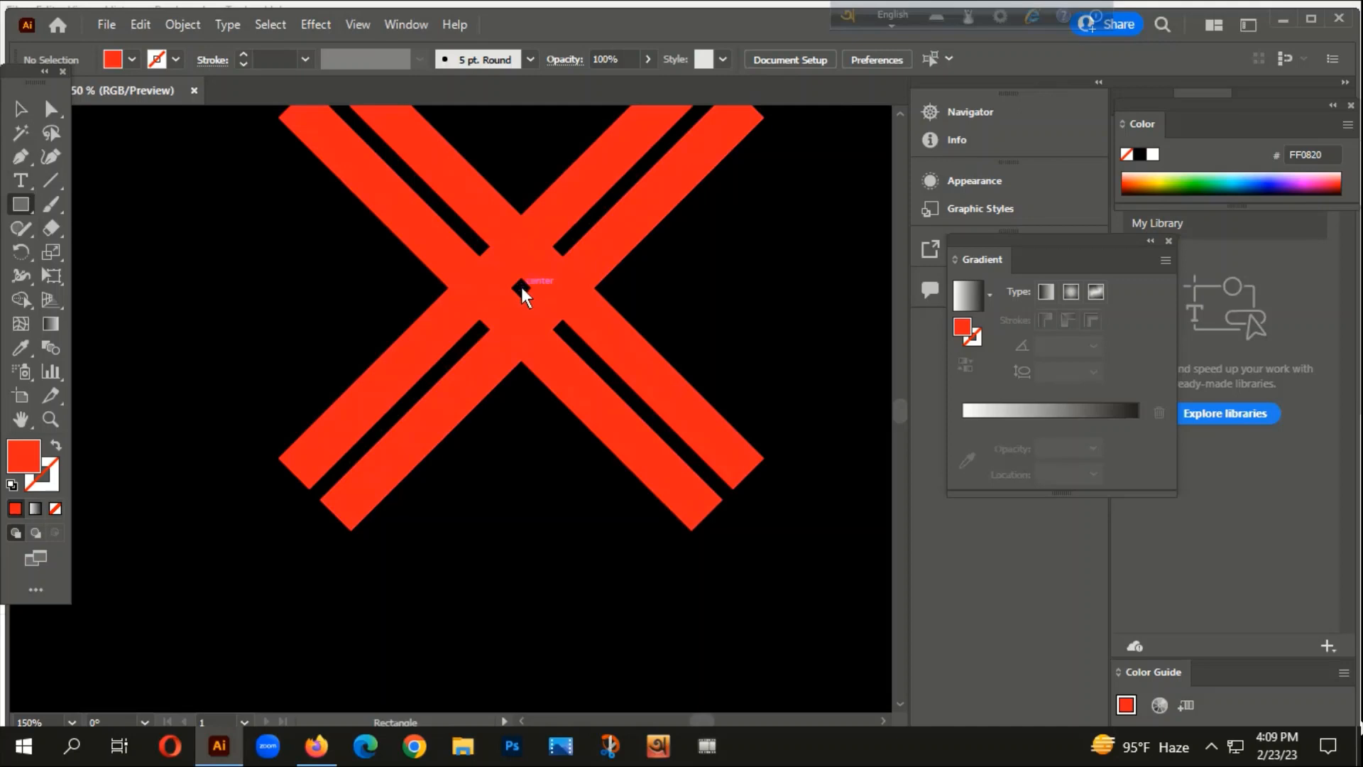
mouse_move(521, 287)
mouse_down()
mouse_move(543, 342)
mouse_move(574, 339)
mouse_up()
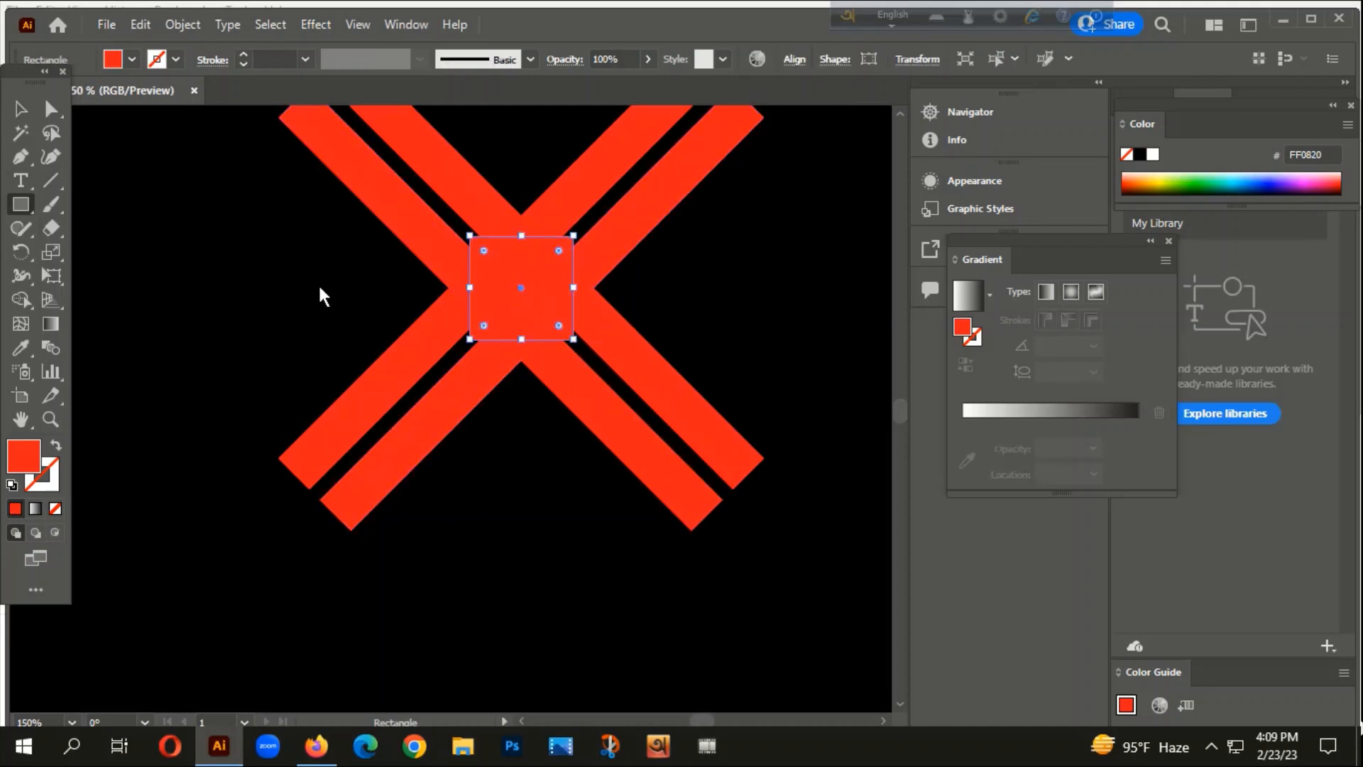
double_click(23, 455)
drag(794, 363, 796, 380)
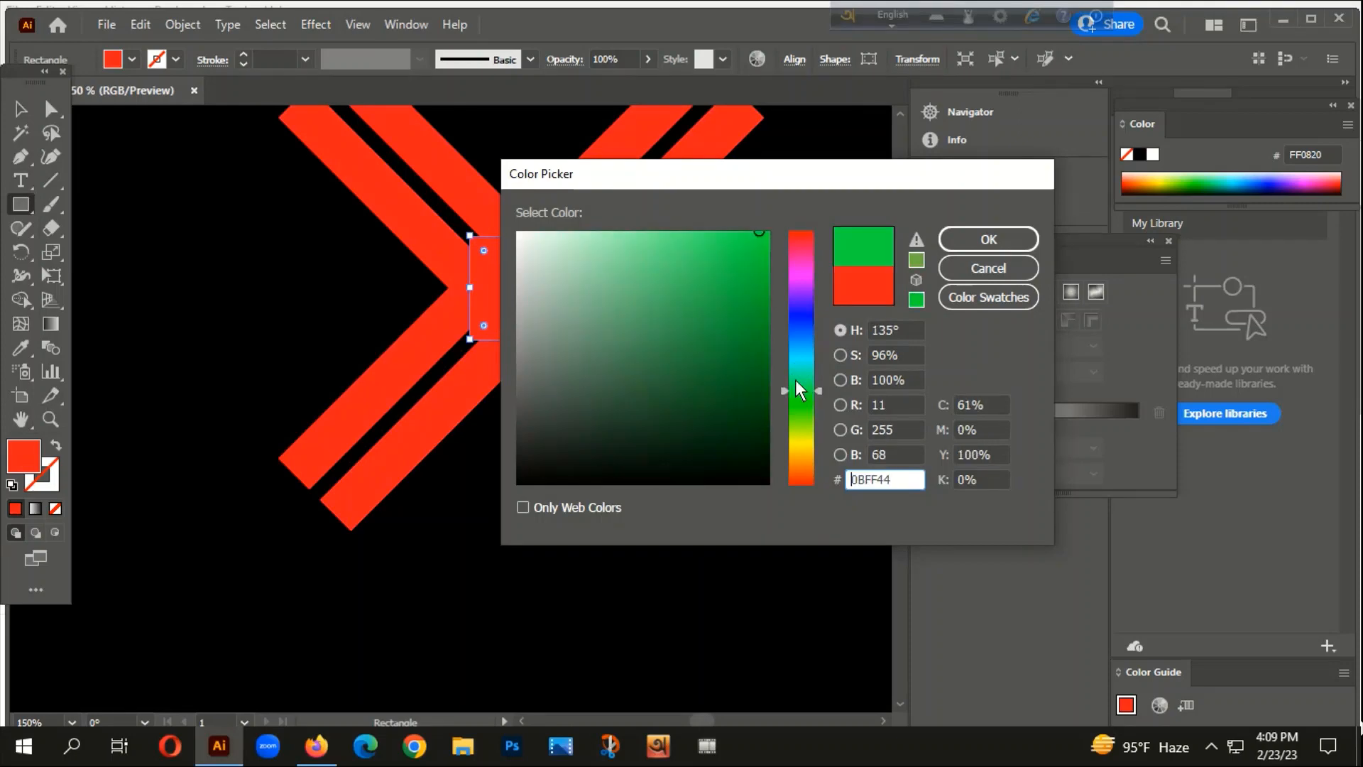
click(727, 276)
click(999, 240)
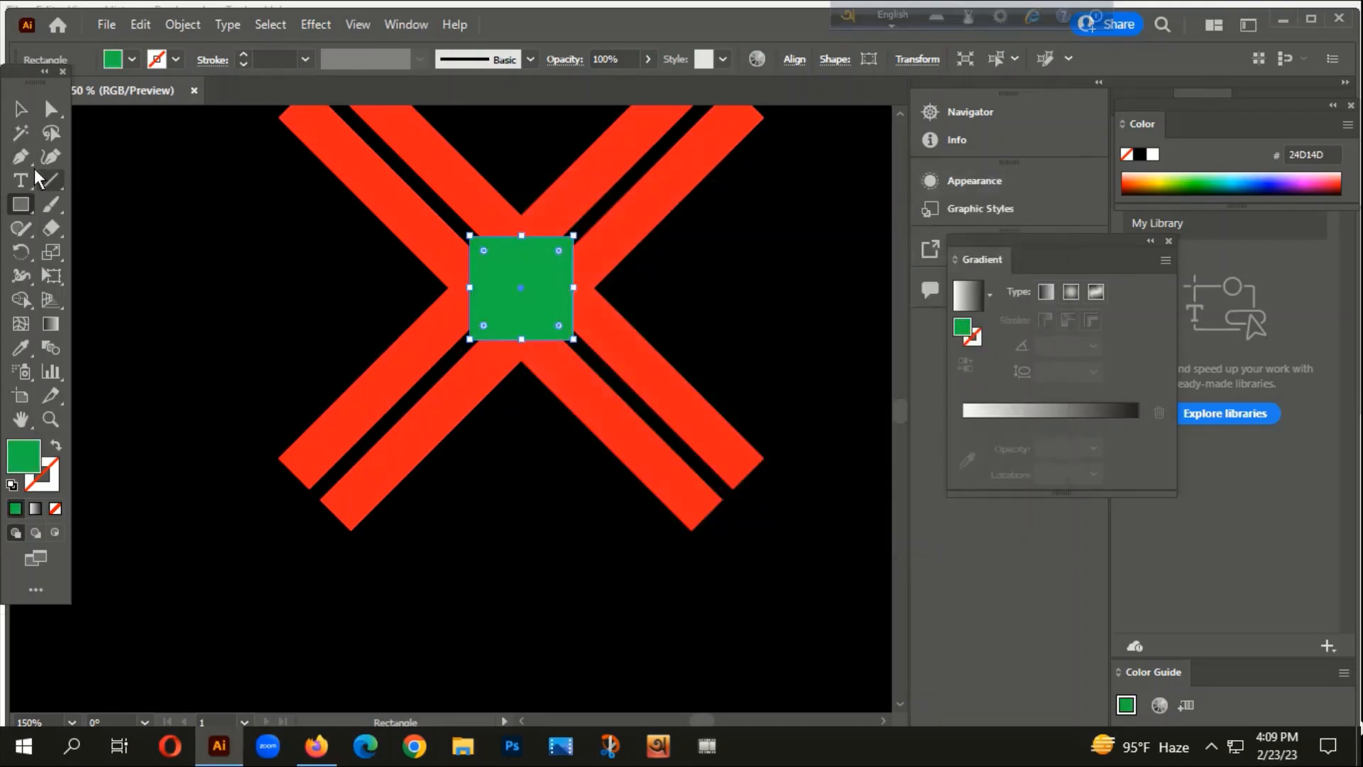
- Rotate the green square by 45° without making a copy, and deselect it
click(20, 109)
right_click(526, 291)
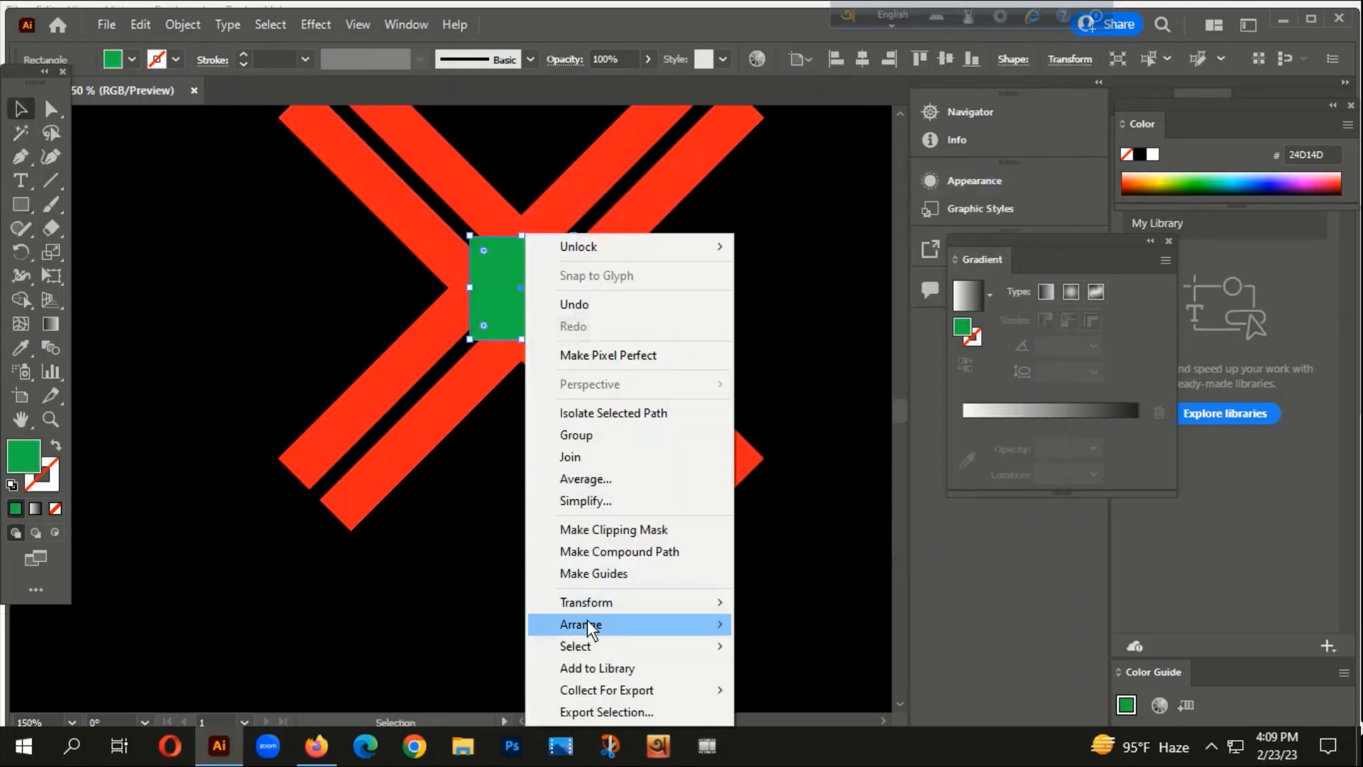
mouse_move(594, 605)
click(815, 477)
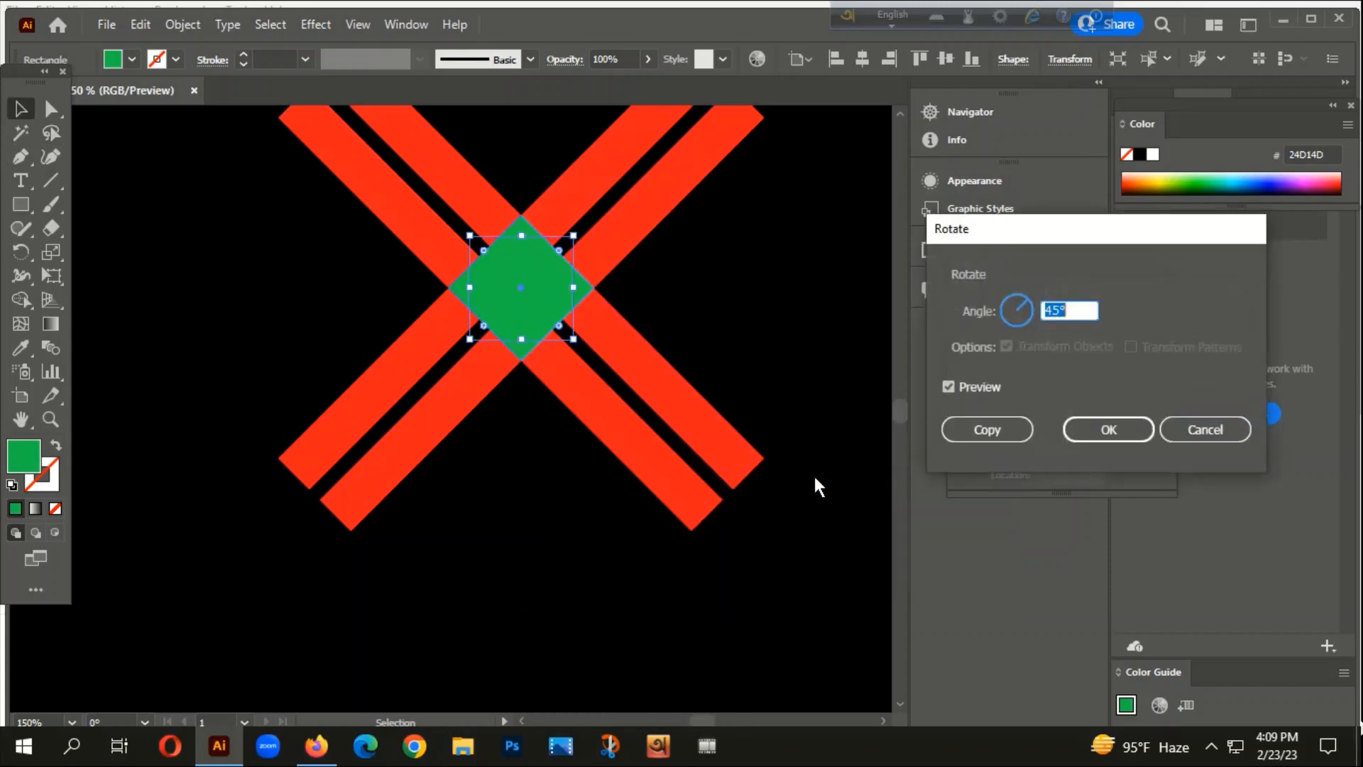
click(1093, 429)
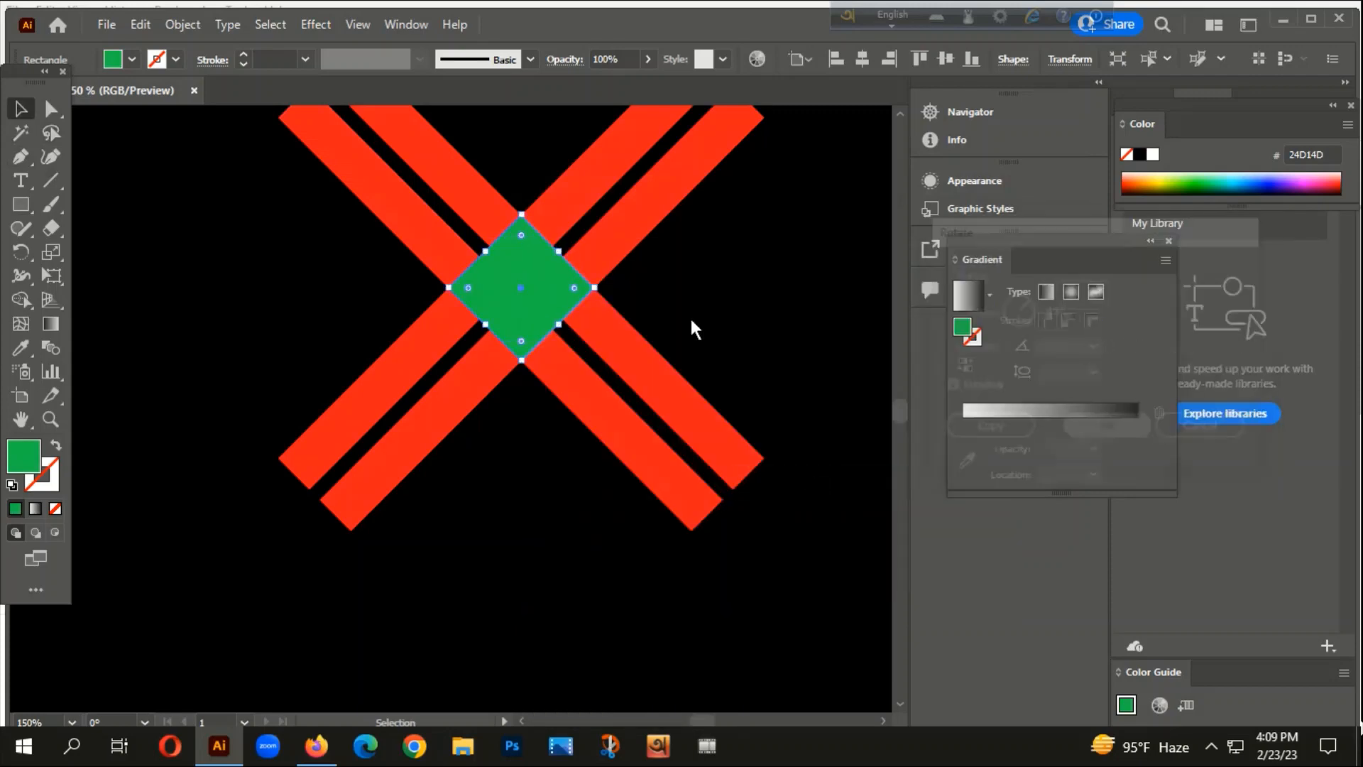
click(735, 309)
- Shrink the green diamond slightly about its center so its upper corner fits the inner corner where the red bars meet
scroll(529, 217, up, 10)
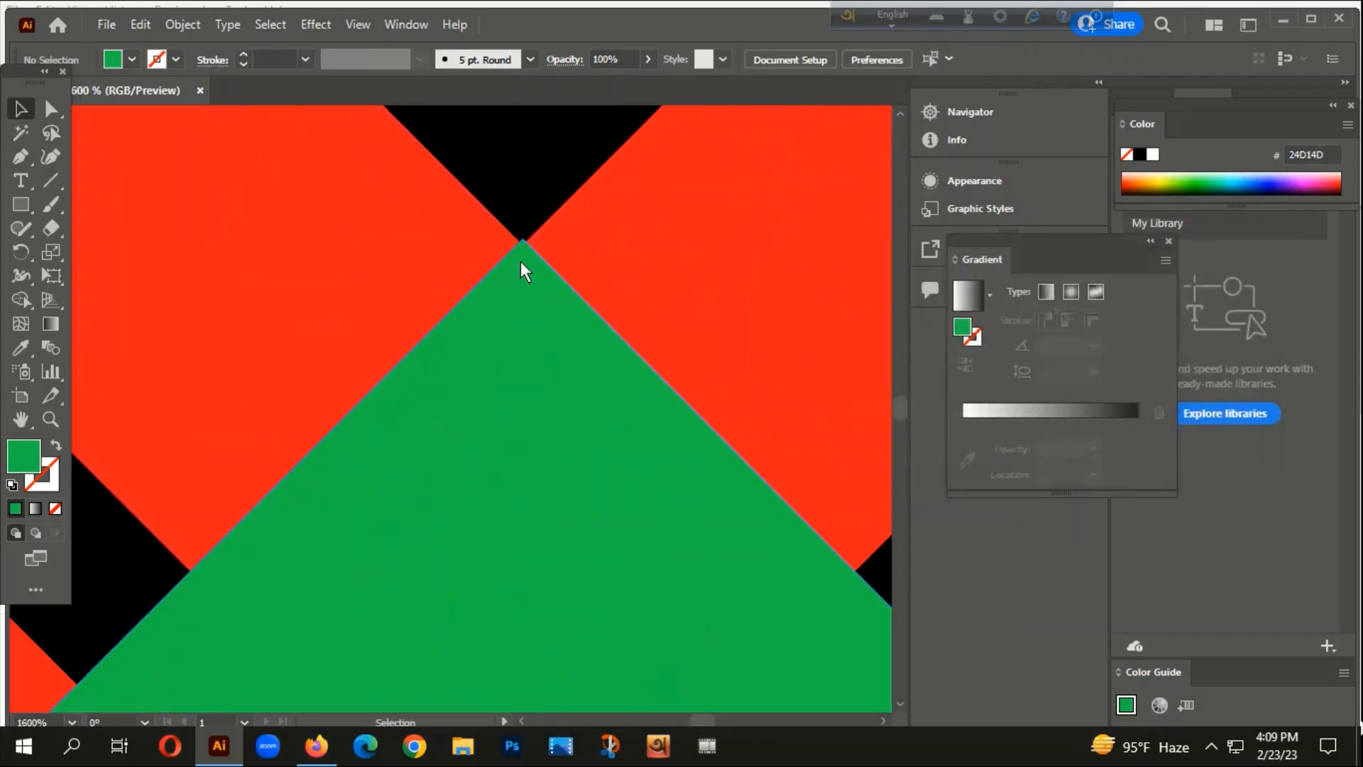
scroll(289, 222, down, 3)
scroll(502, 268, up, 4)
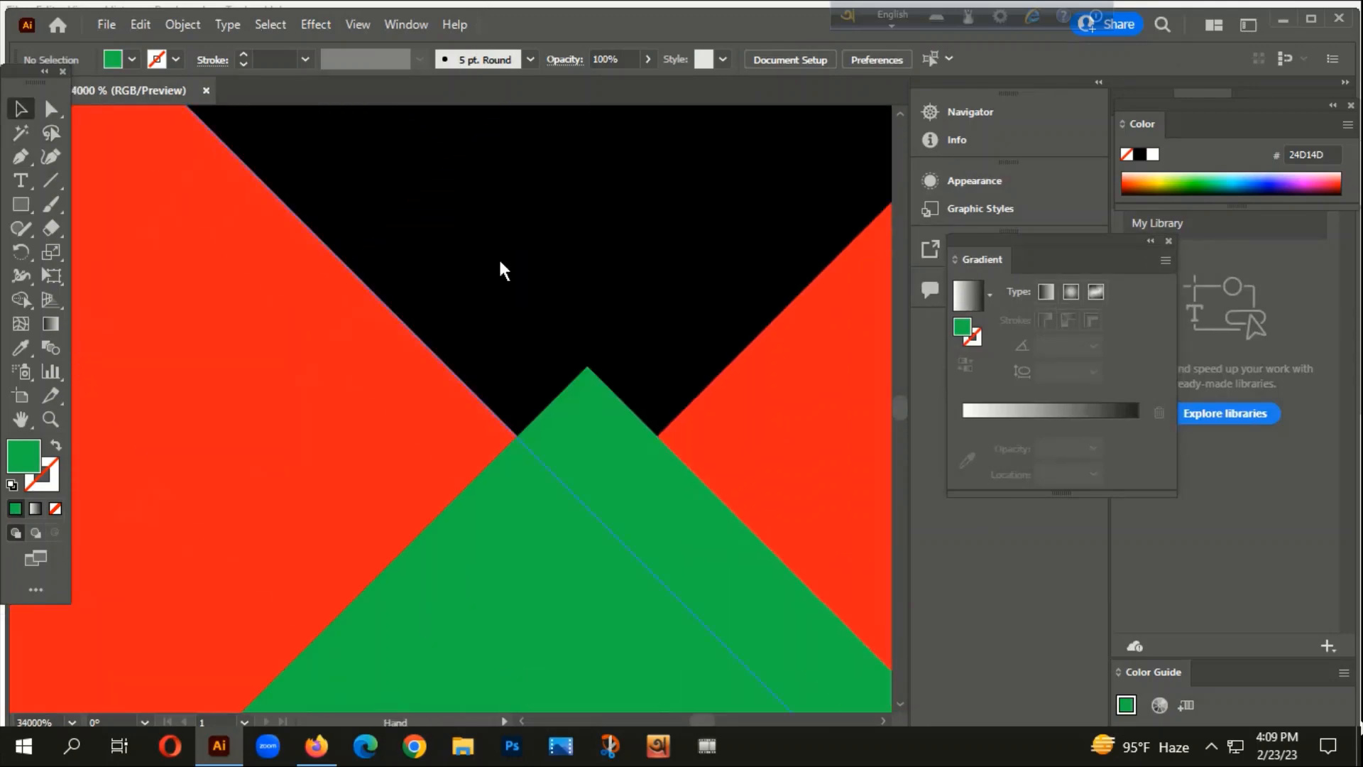
click(598, 392)
scroll(598, 390, down, 3)
scroll(573, 359, up, 4)
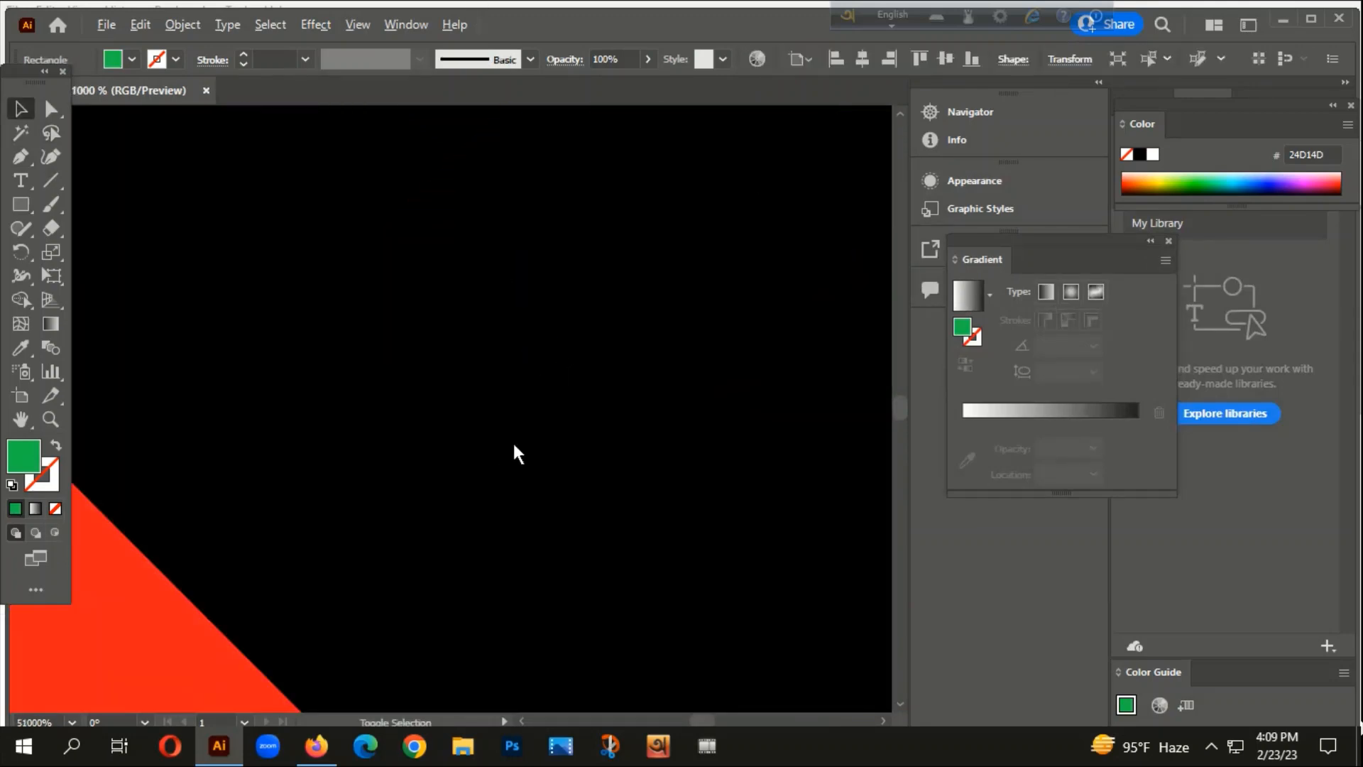
scroll(513, 440, down, 4)
drag(527, 426, 488, 53)
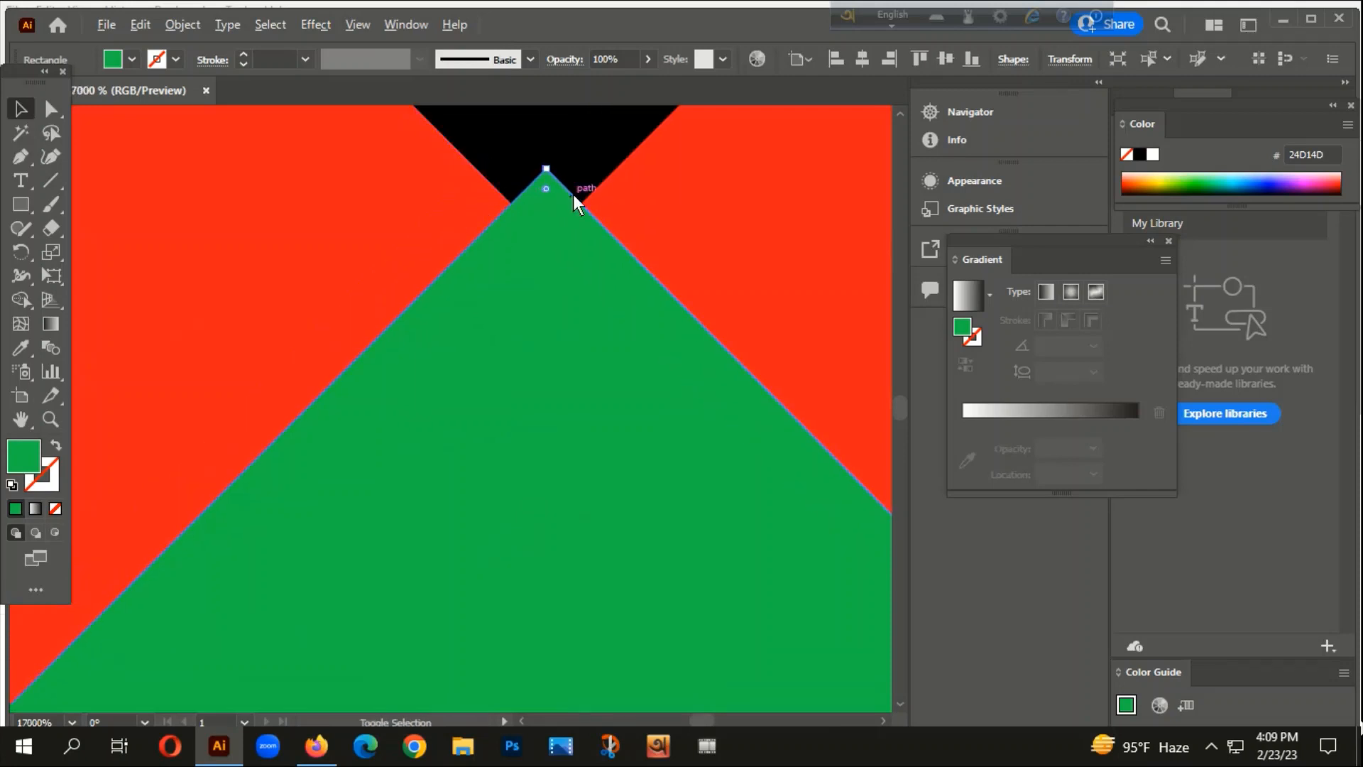
scroll(602, 176, up, 3)
shift+click(556, 309)
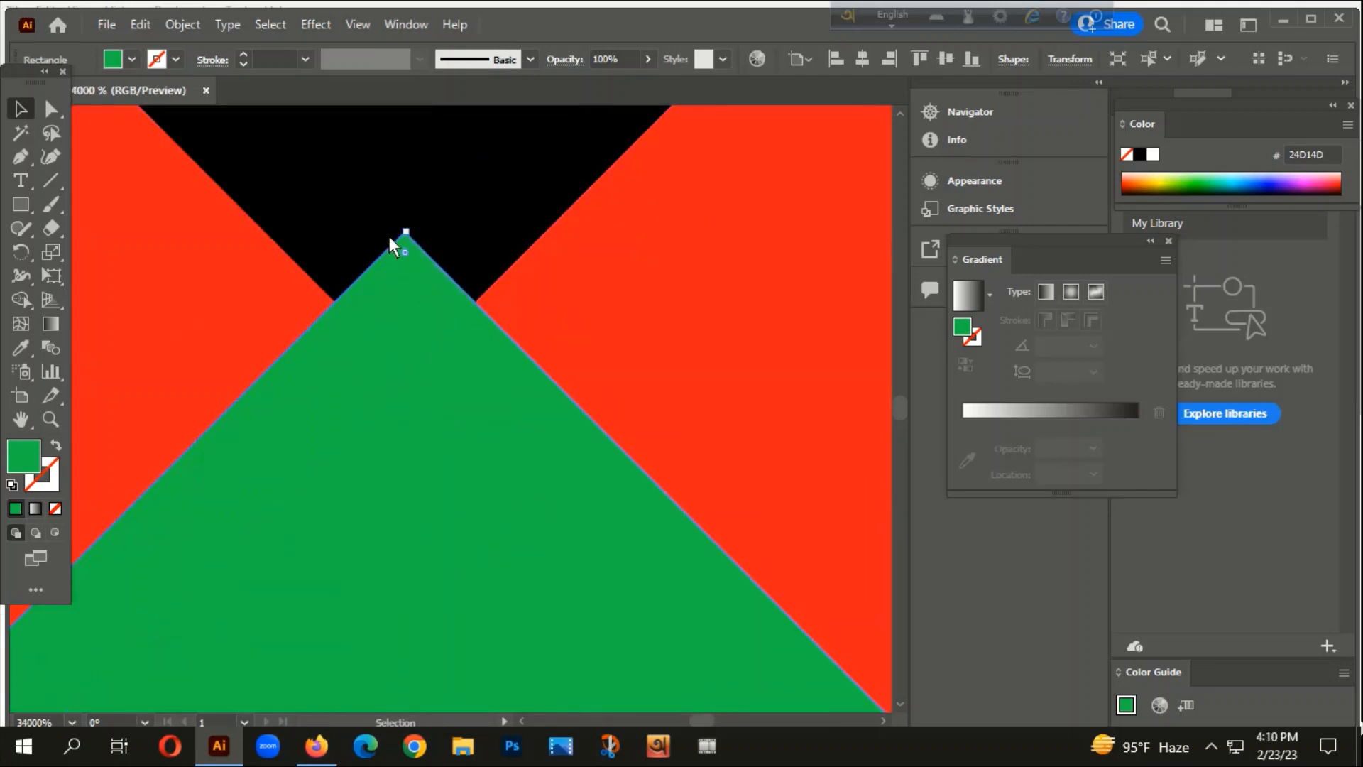
drag(407, 228, 406, 377)
scroll(417, 390, up, 1)
drag(770, 623, 541, 308)
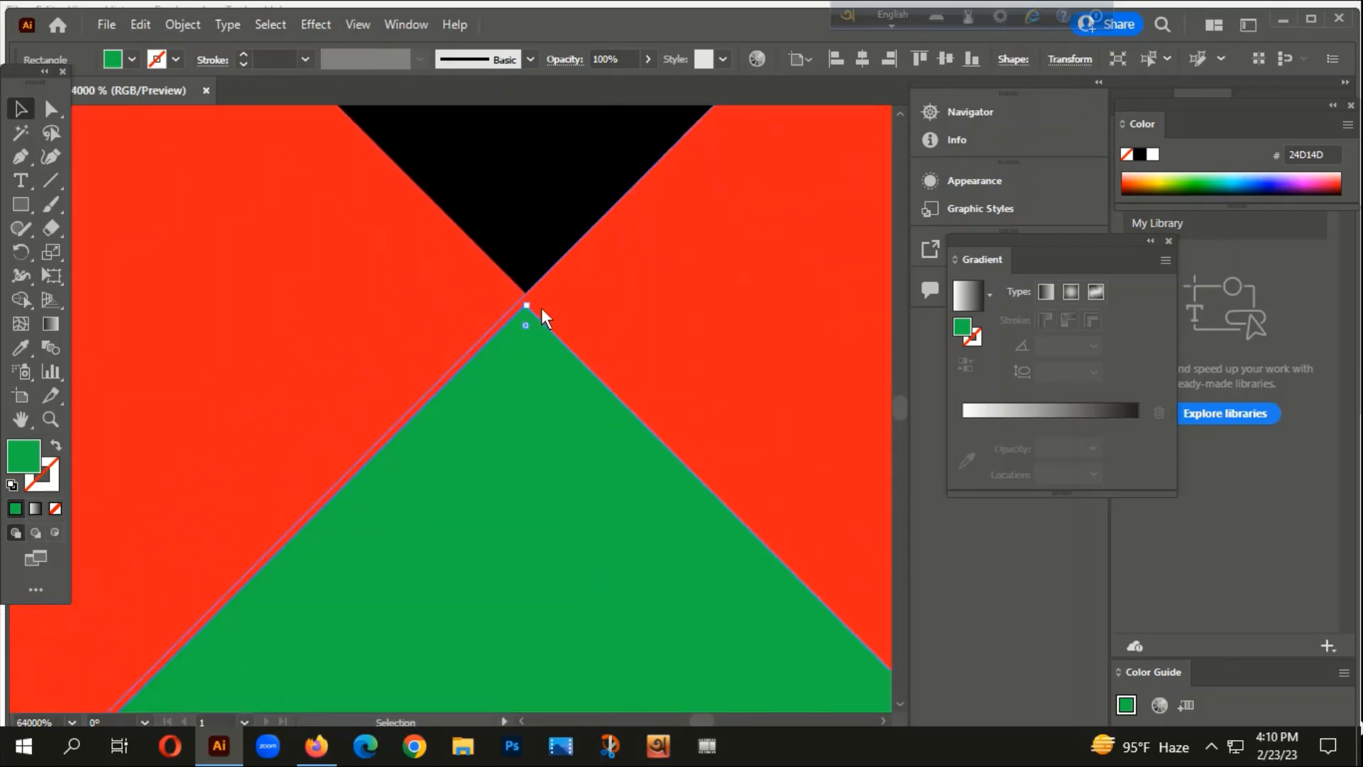
key(ctrl+plus)
drag(735, 603, 438, 244)
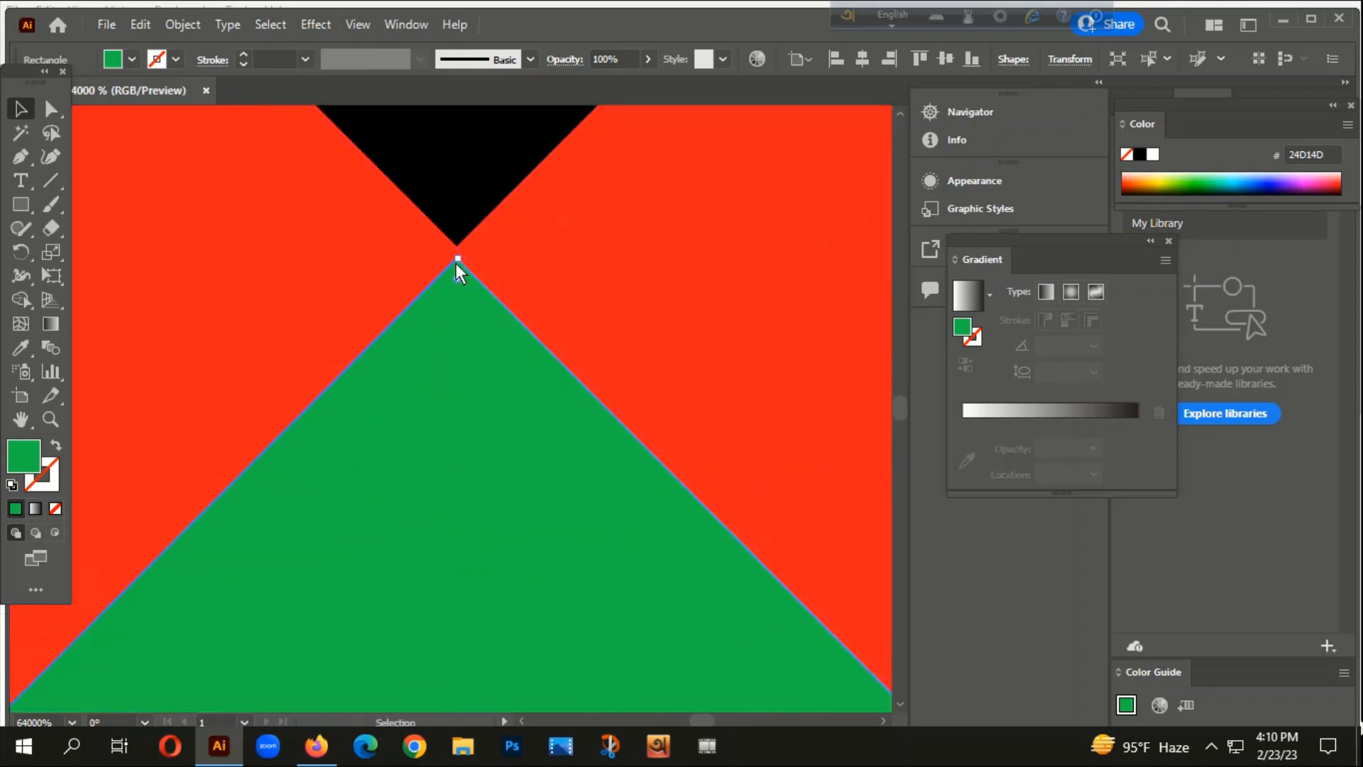
scroll(456, 264, down, 2)
click(372, 170)
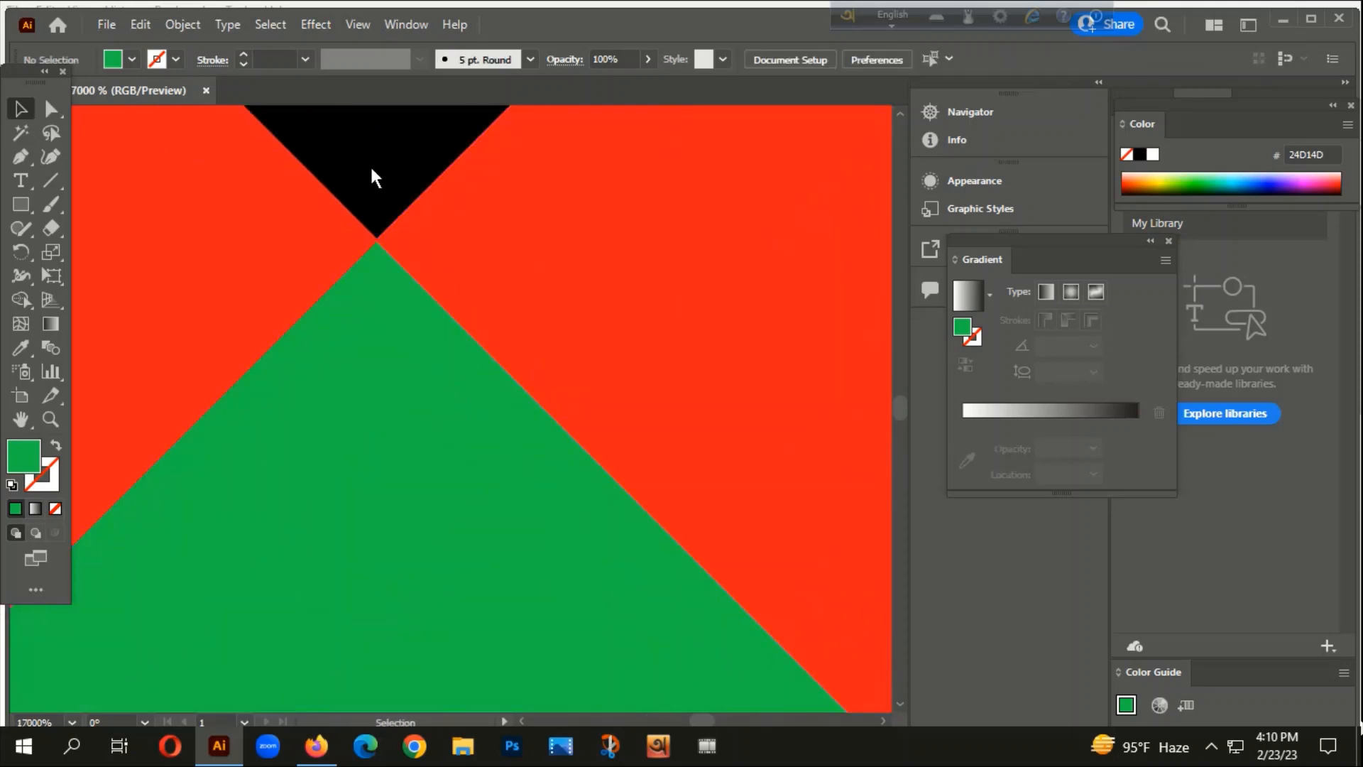
- Bring up the Pathfinder operations and leave the artwork deselected
scroll(343, 206, down, 6)
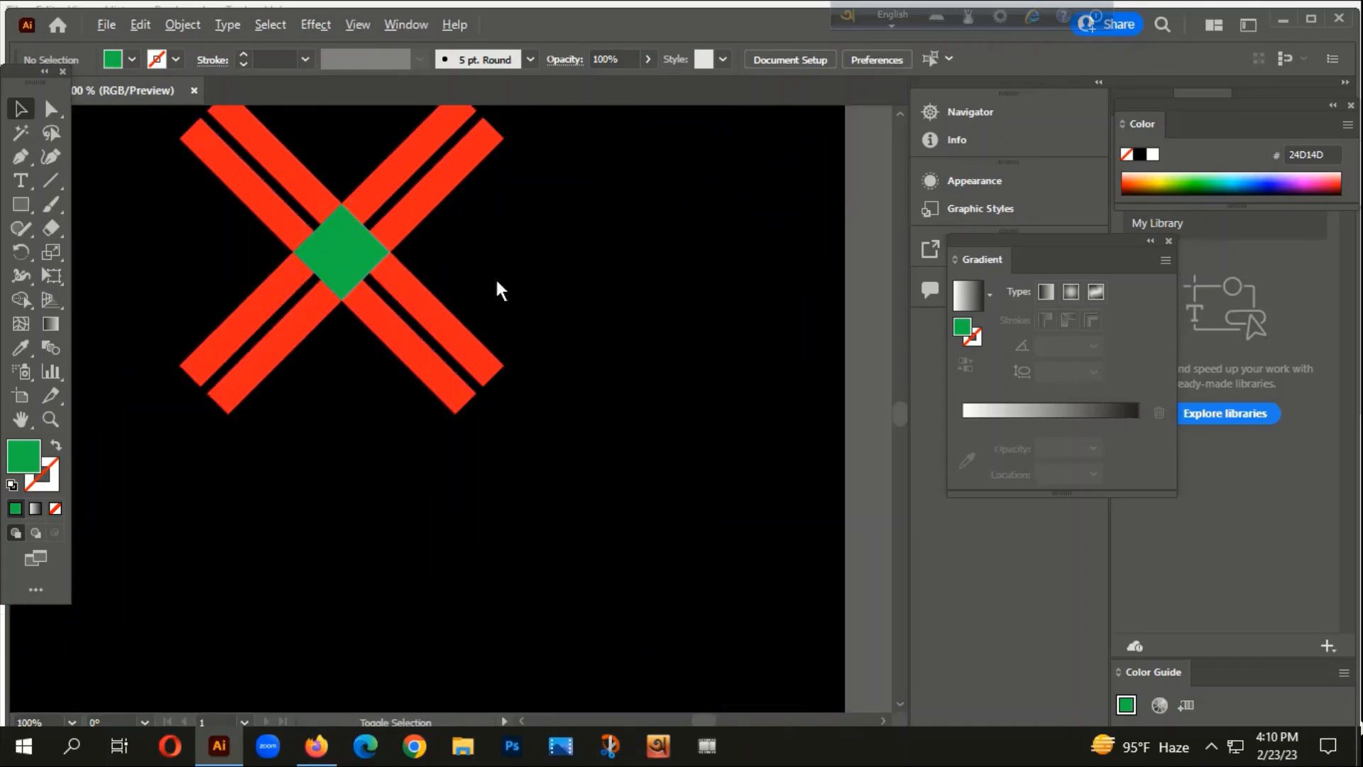
key(ctrl+a)
key(a)
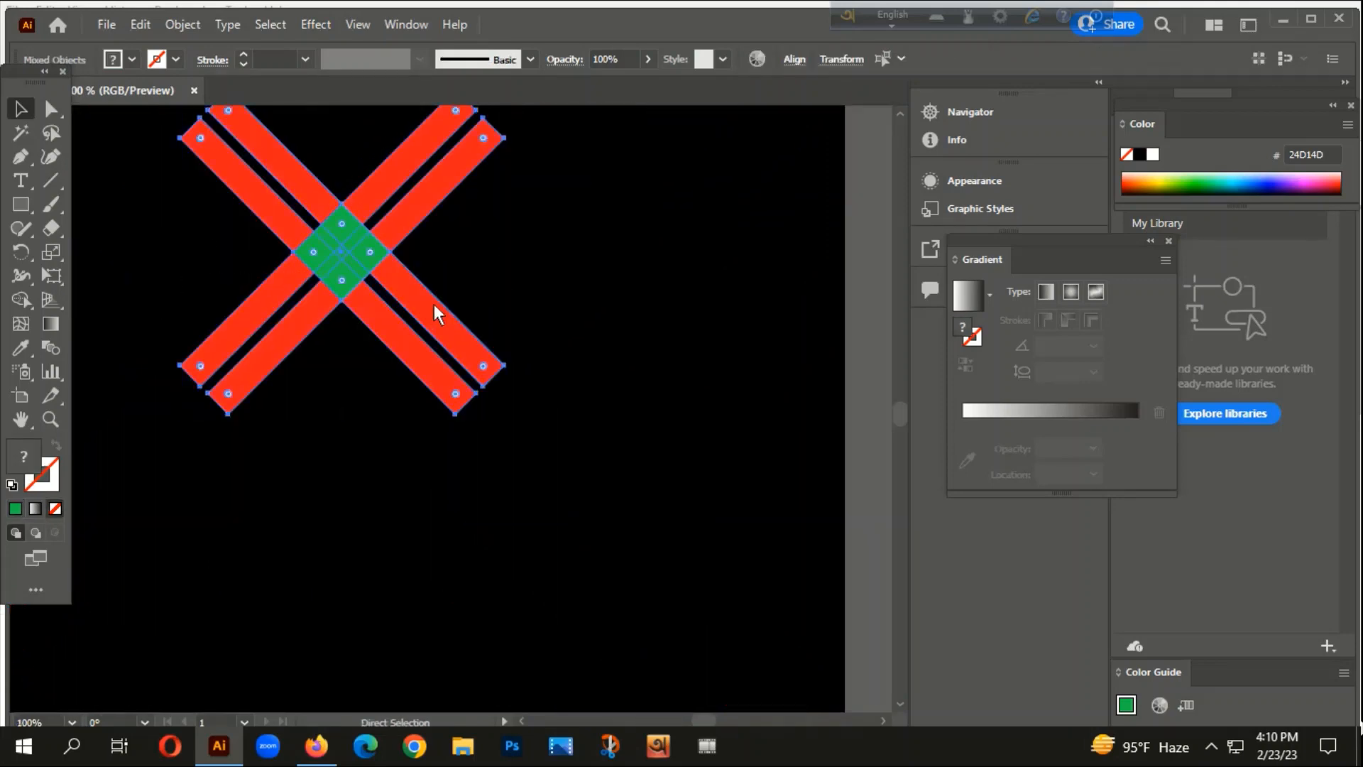
key(ctrl+shift+F9)
key(v)
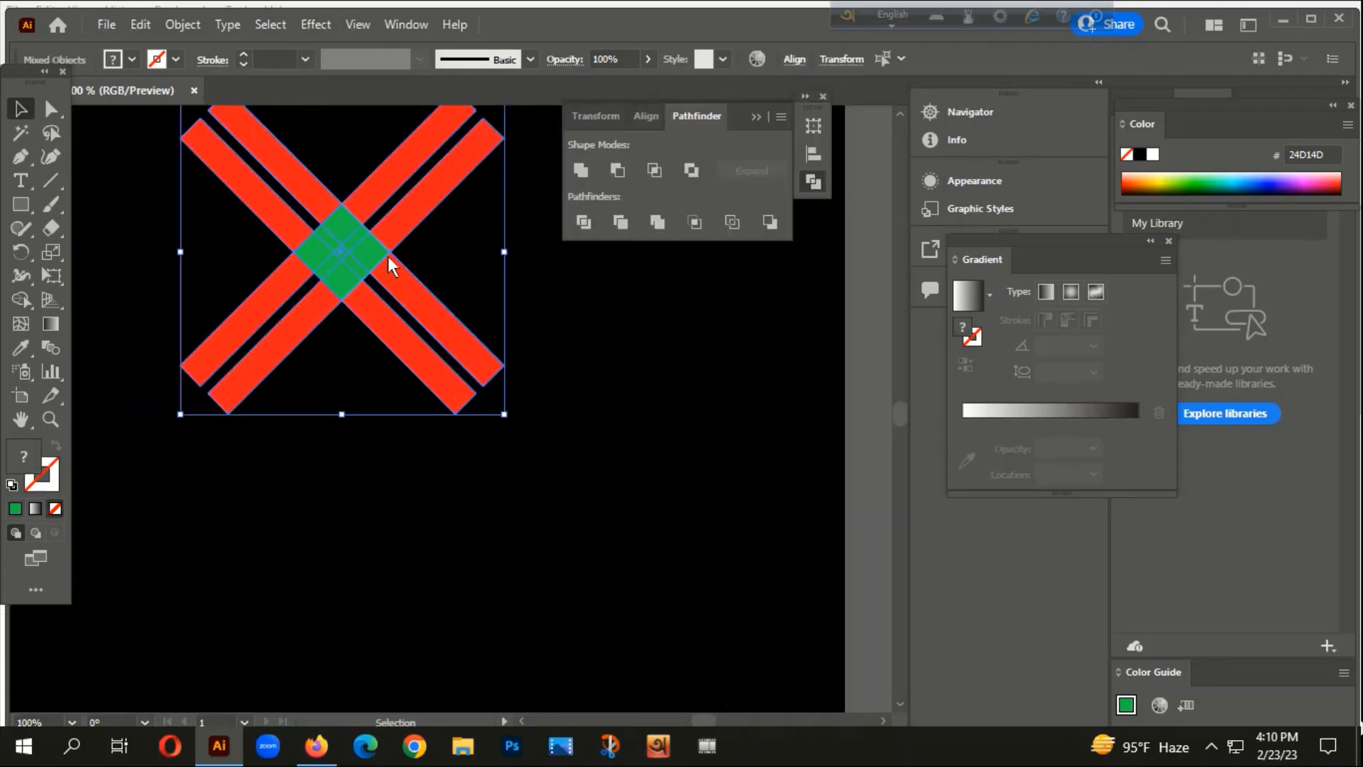
scroll(390, 317, up, 1)
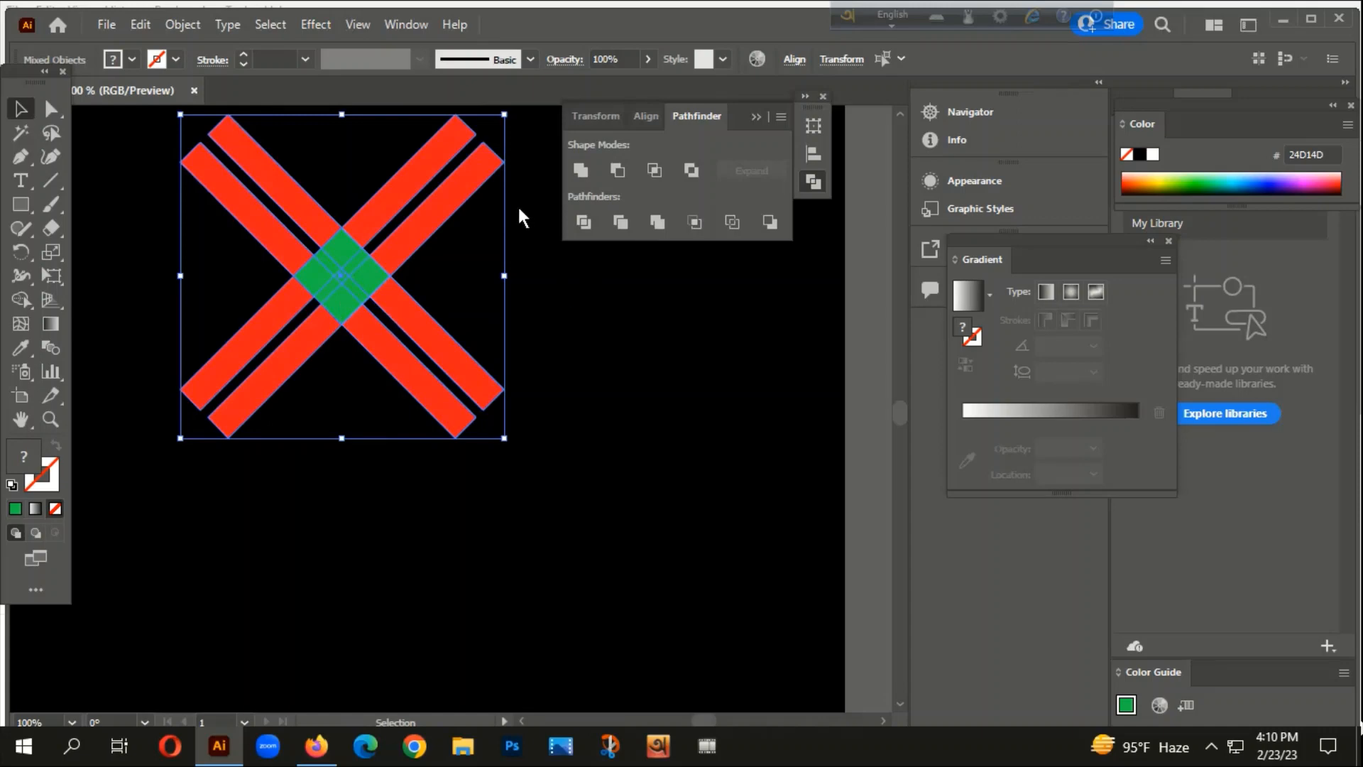
click(405, 24)
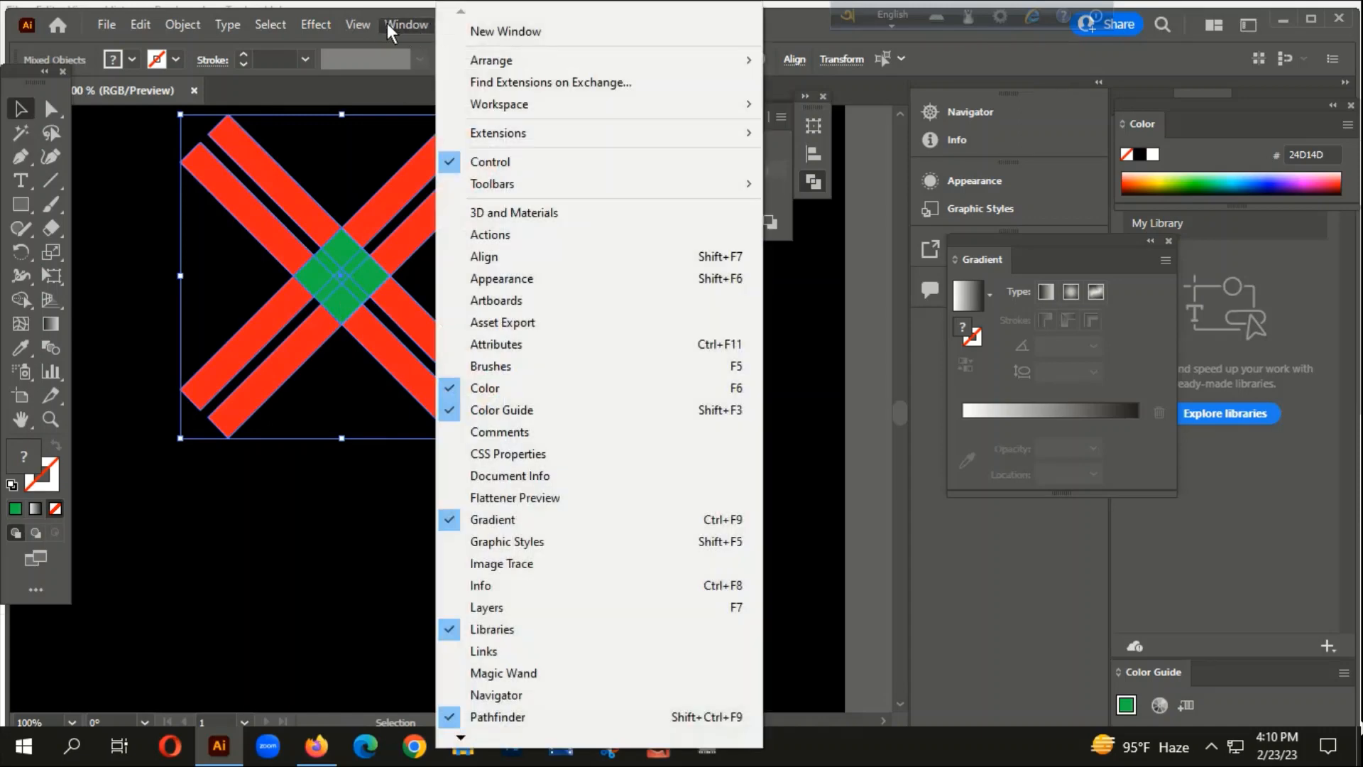
click(289, 480)
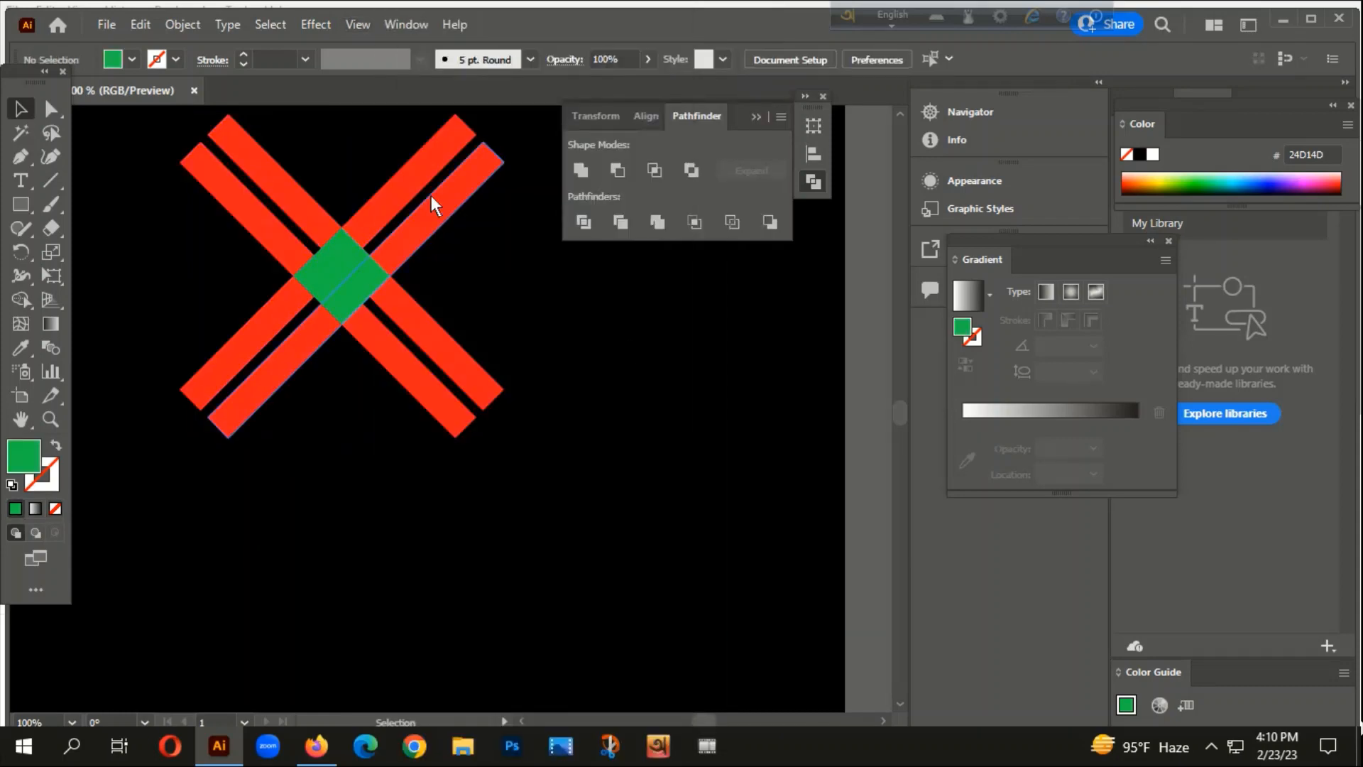
- Divide the red cross and green diamond along their overlaps, ungroup the resulting pieces, and deselect them
drag(149, 216, 389, 384)
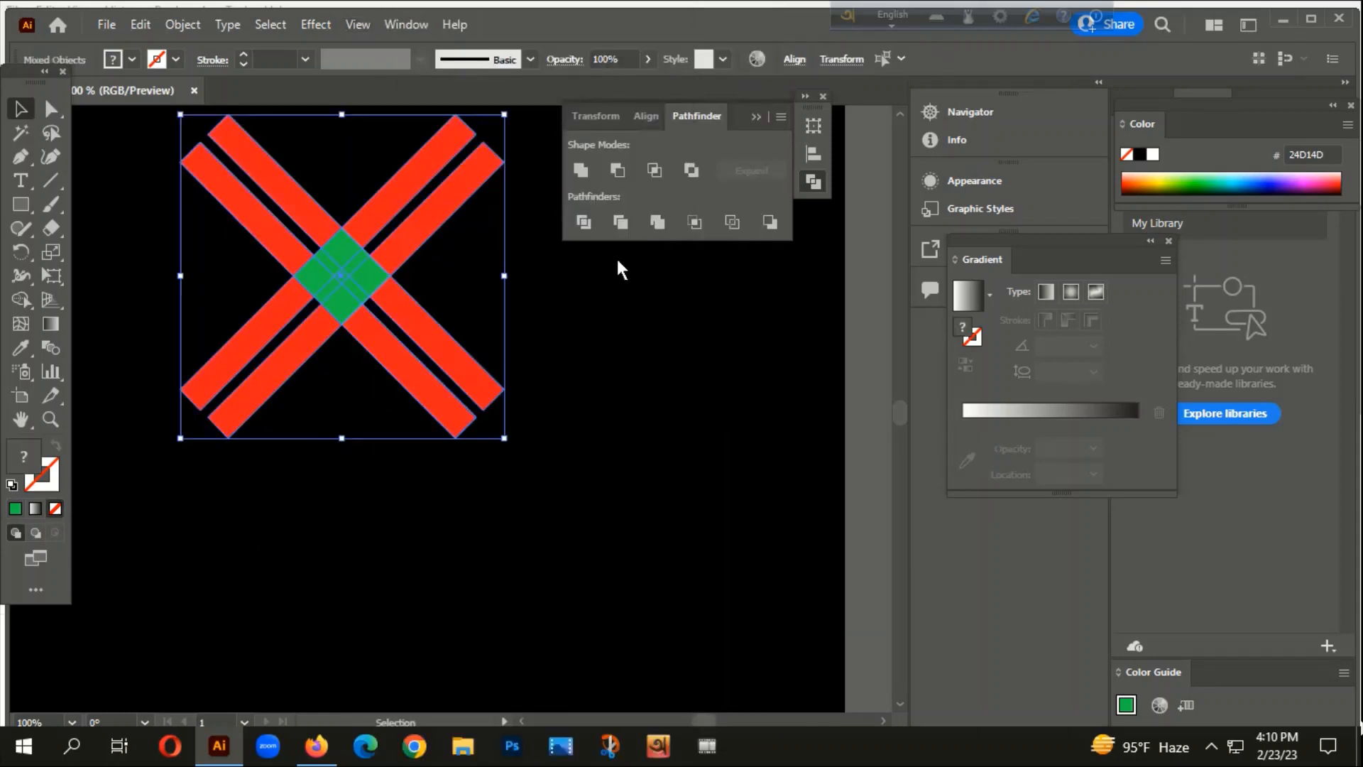
click(583, 223)
right_click(302, 244)
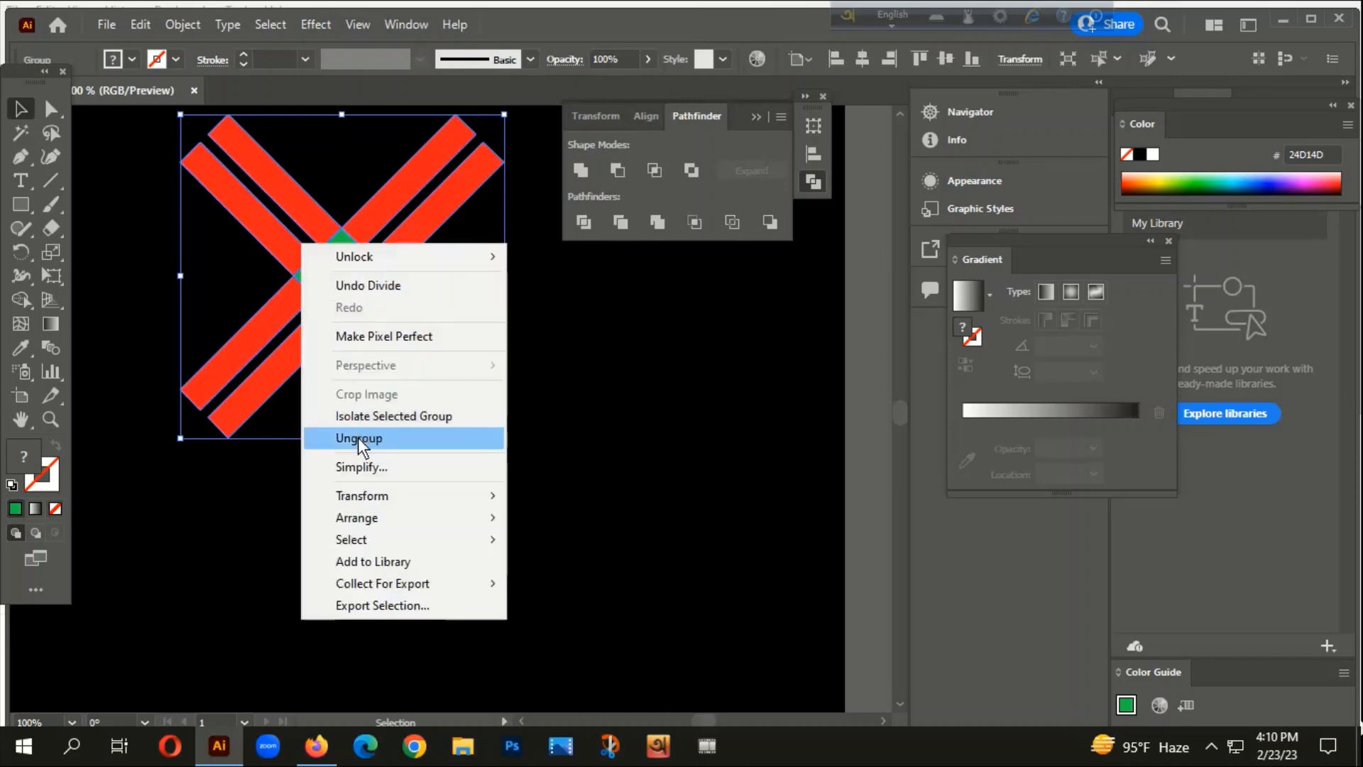
click(358, 437)
click(545, 385)
- Delete all the green pieces at the center of the cross, leaving an empty diamond between the red bars
drag(552, 358, 637, 406)
scroll(422, 343, up, 1)
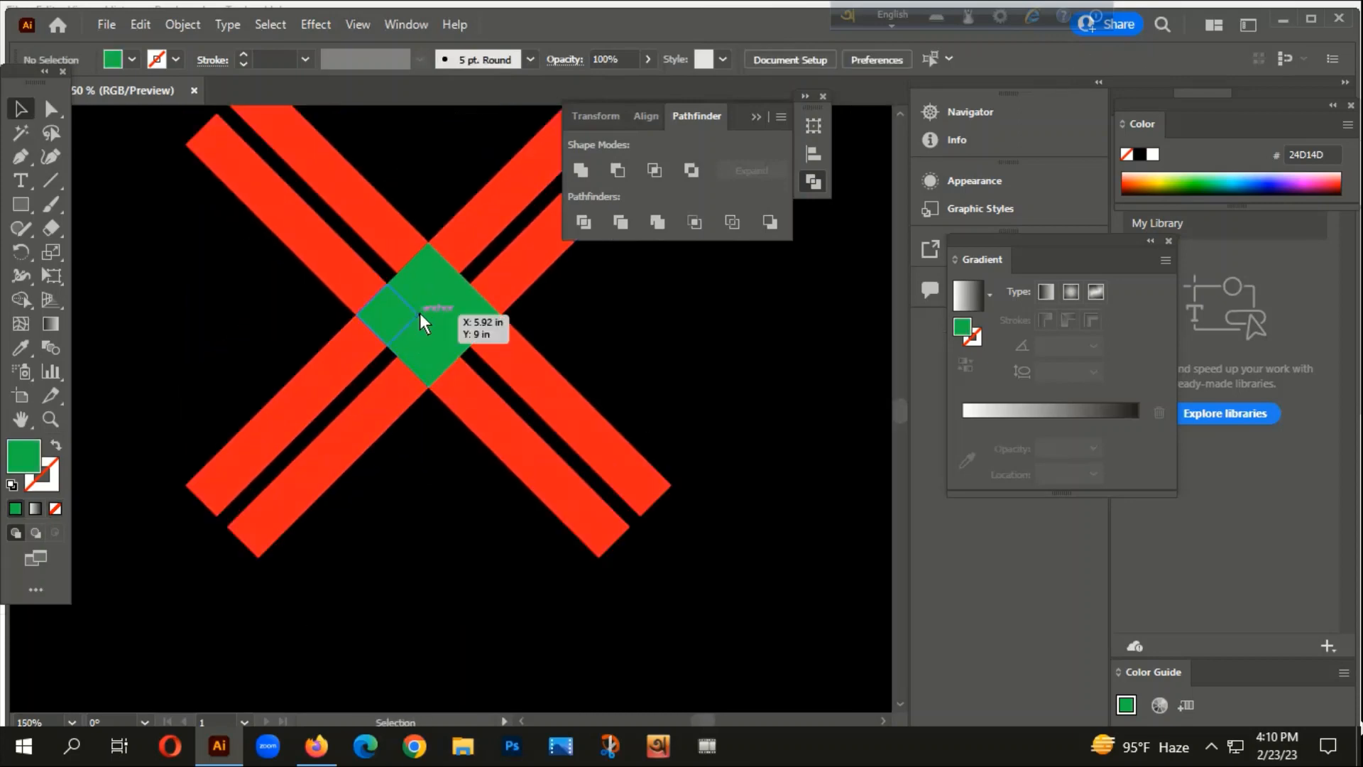
click(420, 312)
key(Delete)
click(423, 308)
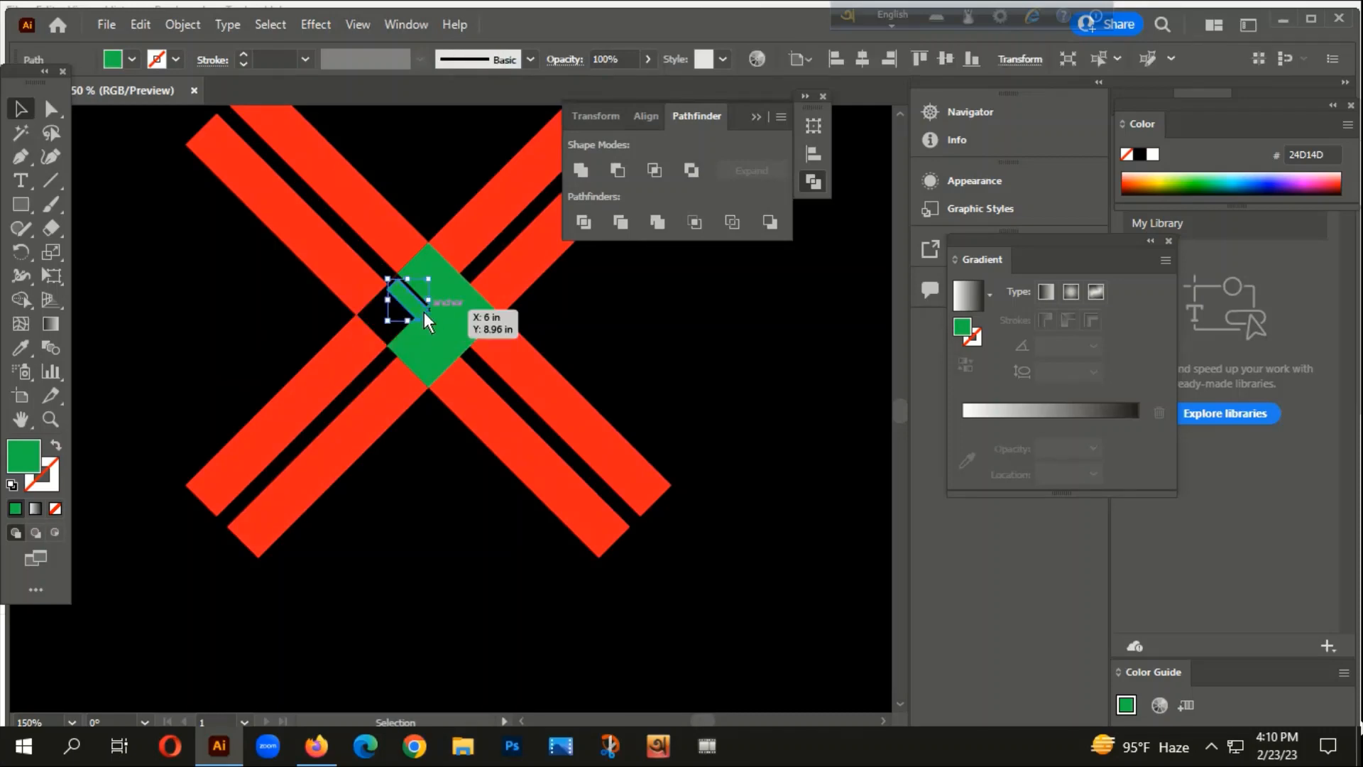
key(Delete)
click(423, 290)
key(Delete)
click(431, 305)
drag(393, 298, 451, 346)
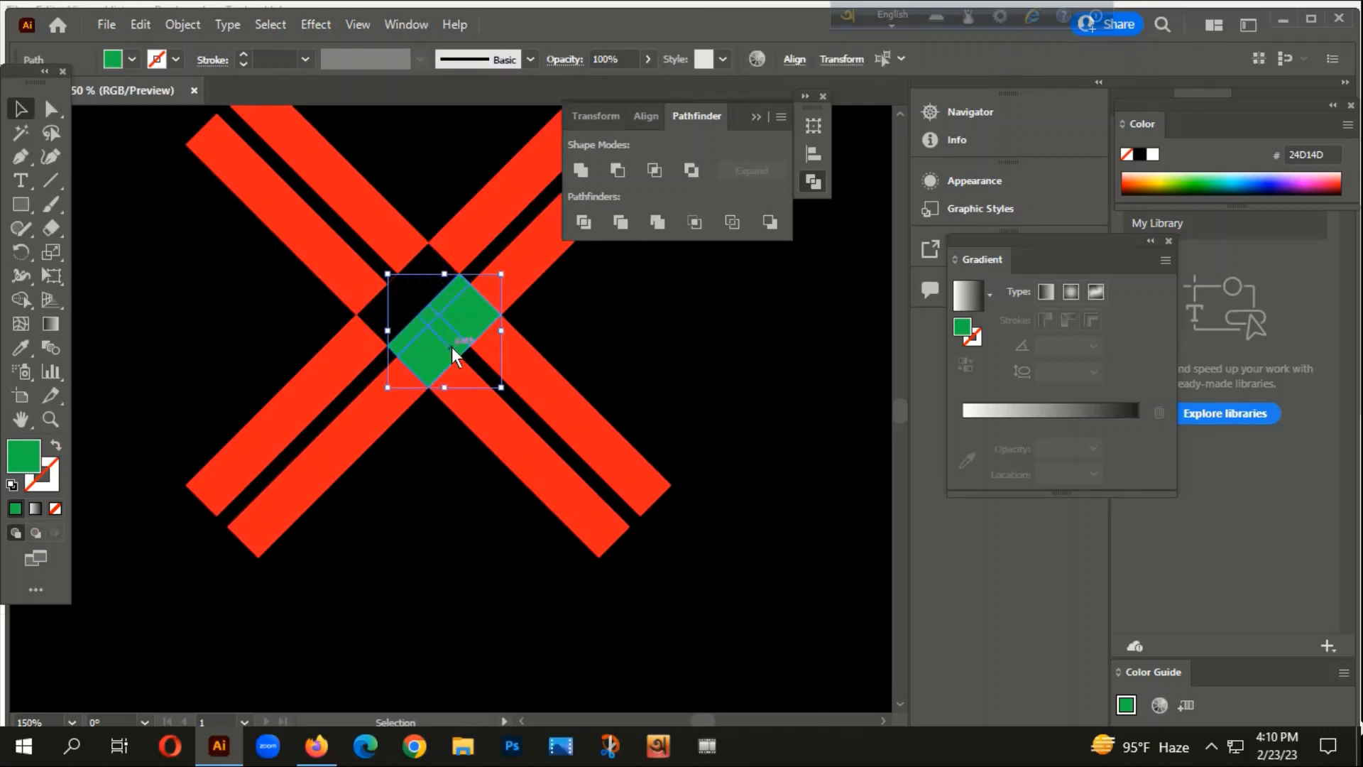
key(Delete)
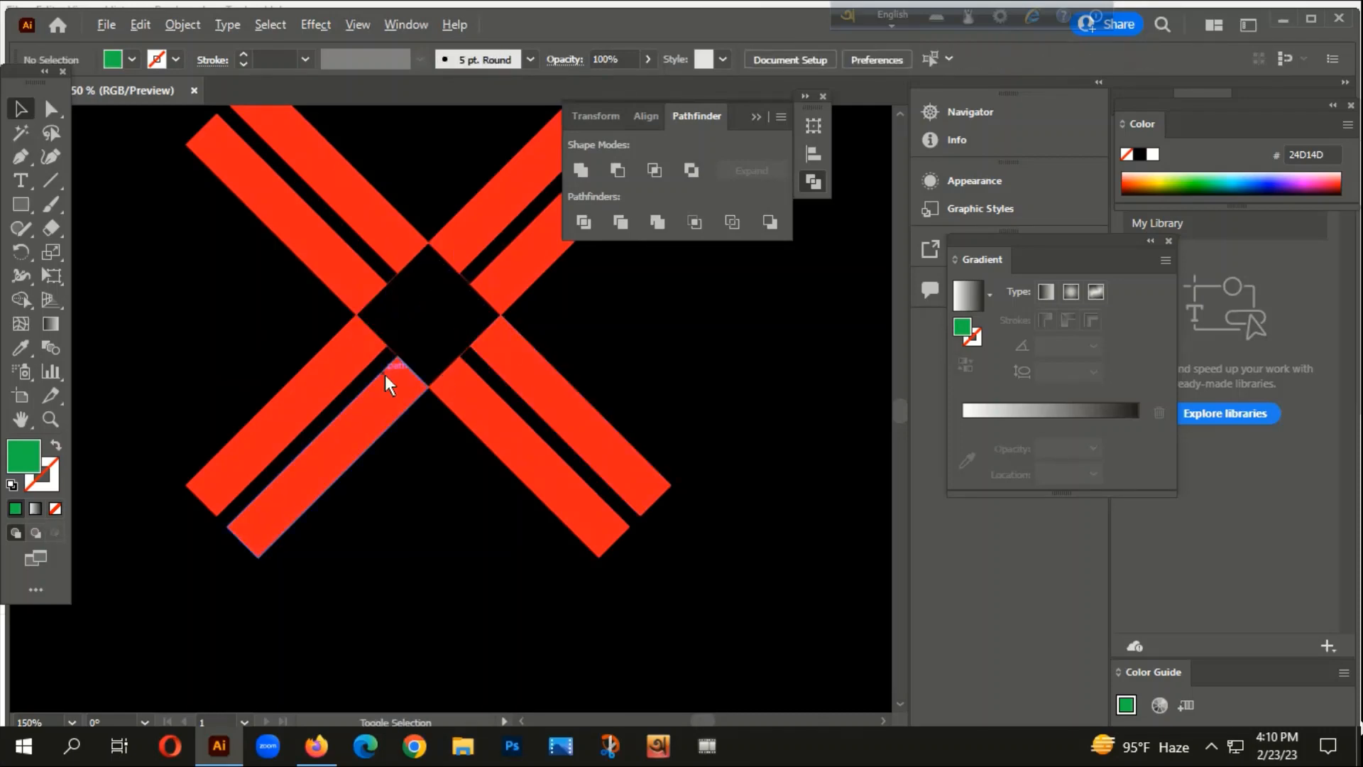
- Group all the red bar pieces of the cross into one object and deselect it
scroll(385, 374, down, 2)
right_click(458, 276)
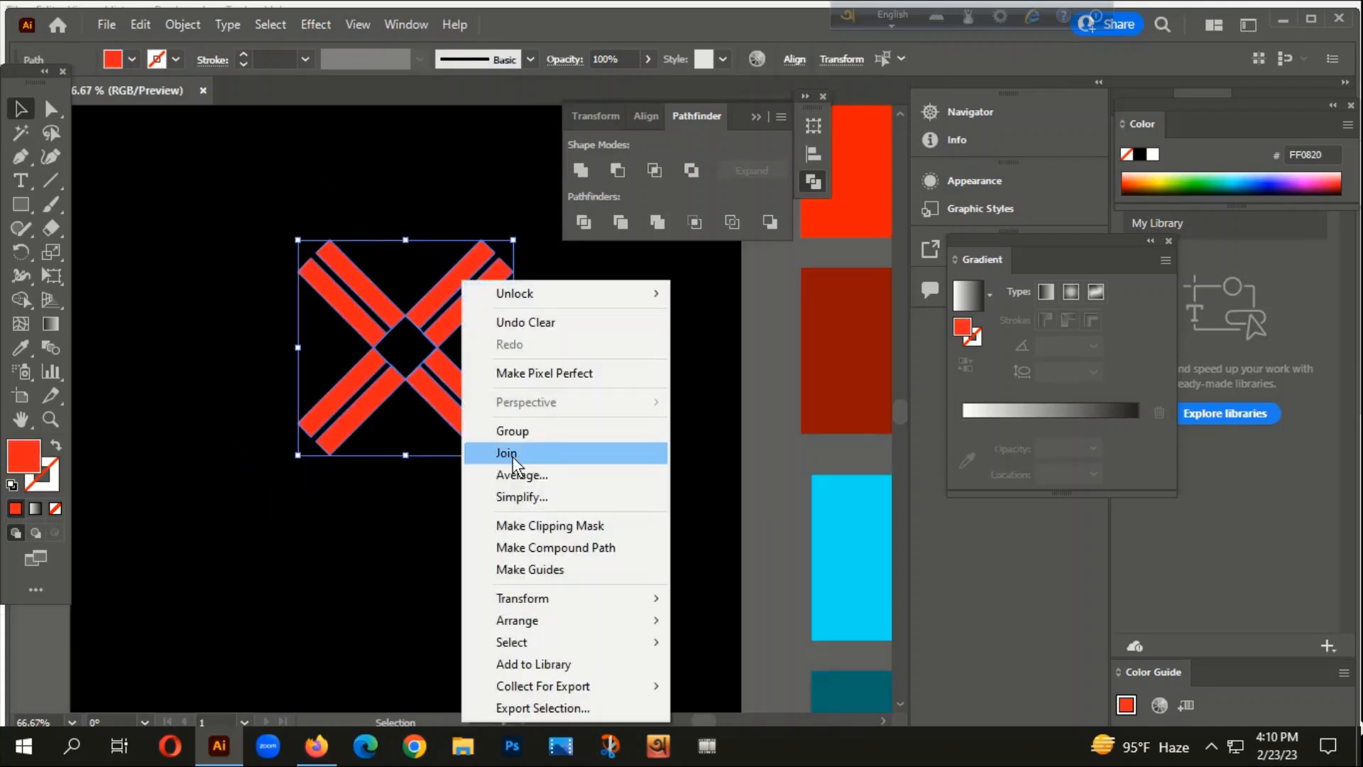
click(500, 443)
click(725, 380)
scroll(491, 423, down, 4)
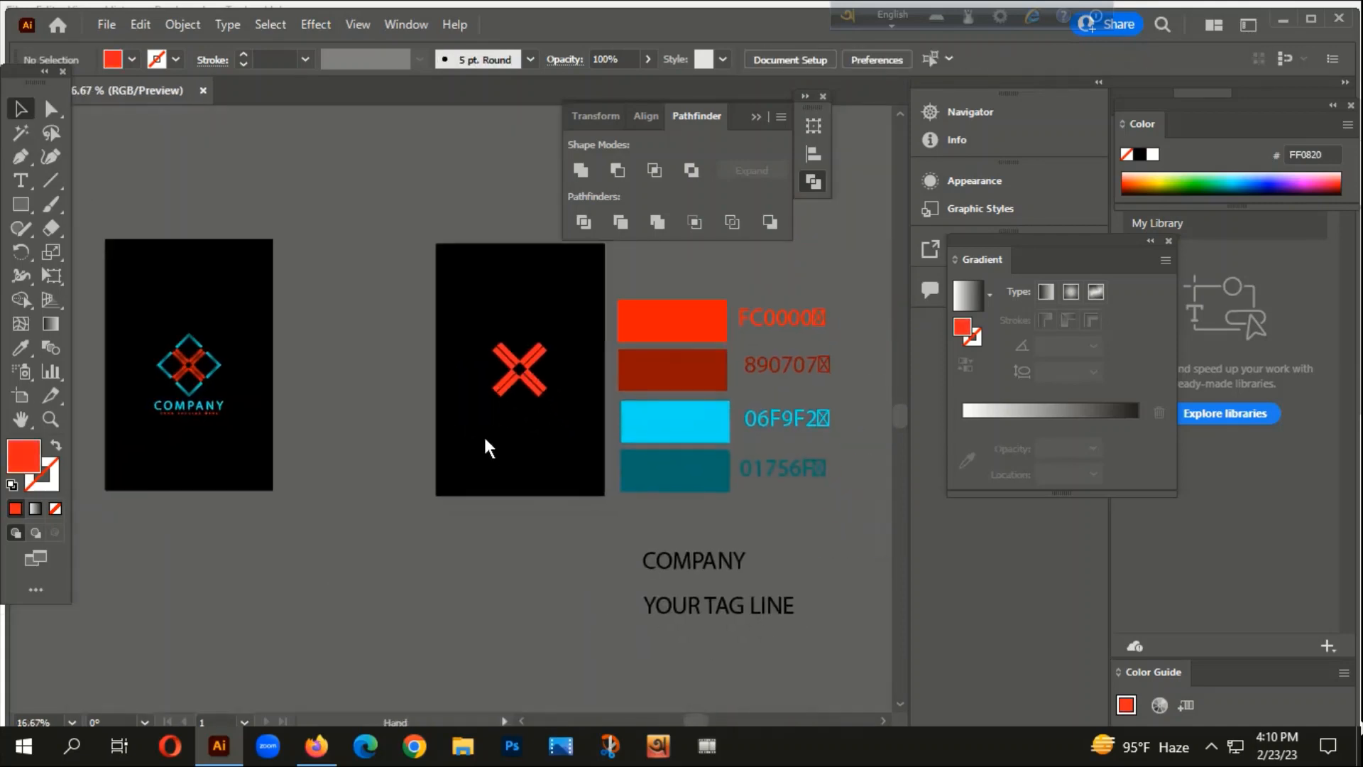
- Draw a square around the red cross from its center and give it no fill and a 17 pt red stroke
mouse_move(432, 430)
mouse_down()
mouse_move(457, 419)
mouse_move(436, 412)
mouse_up()
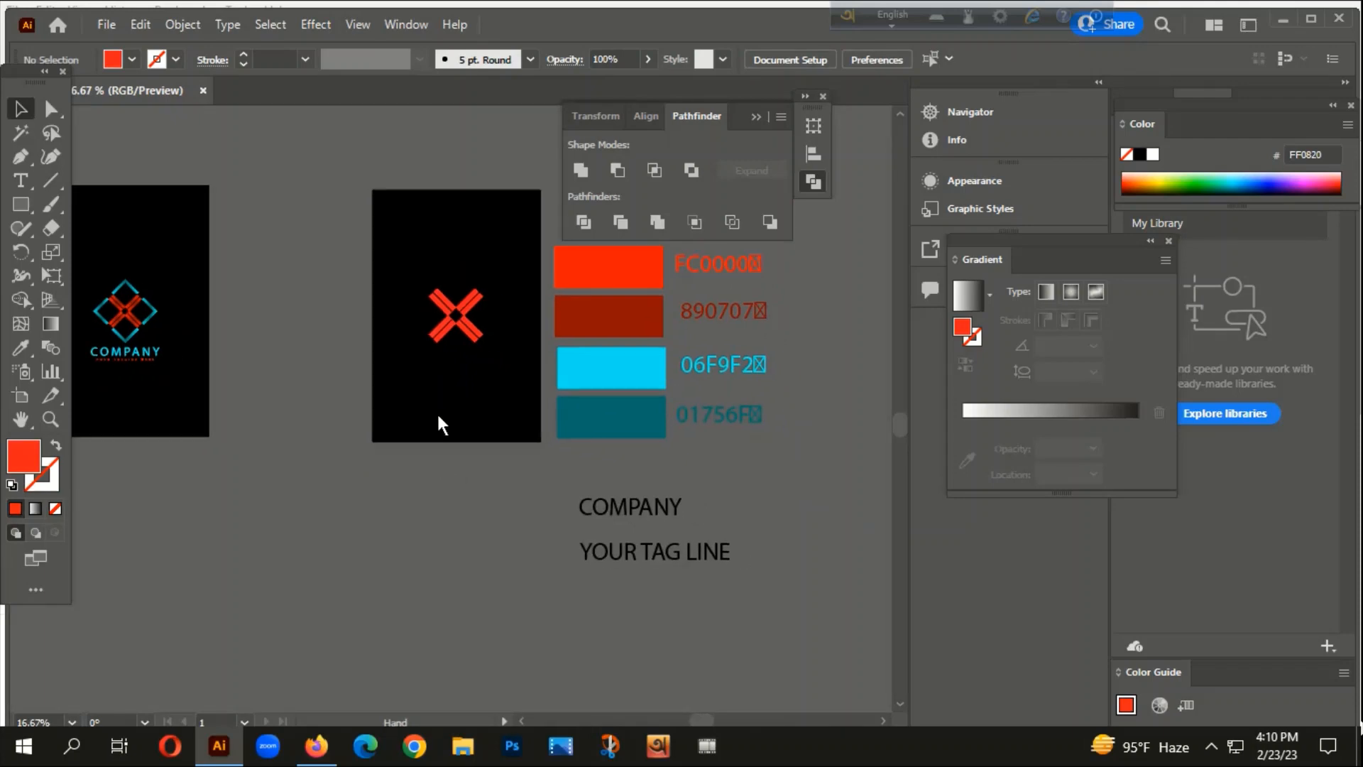
click(22, 205)
scroll(547, 362, up, 2)
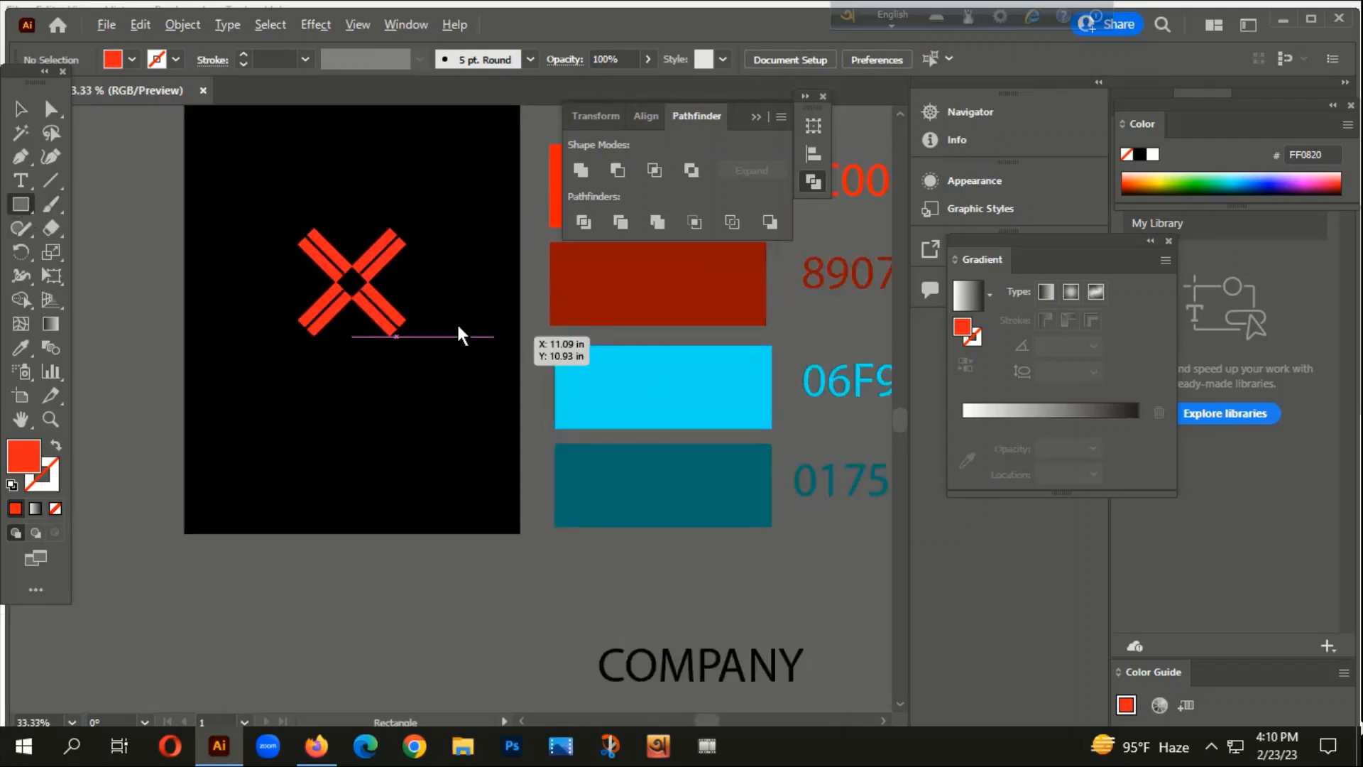
drag(351, 278, 395, 361)
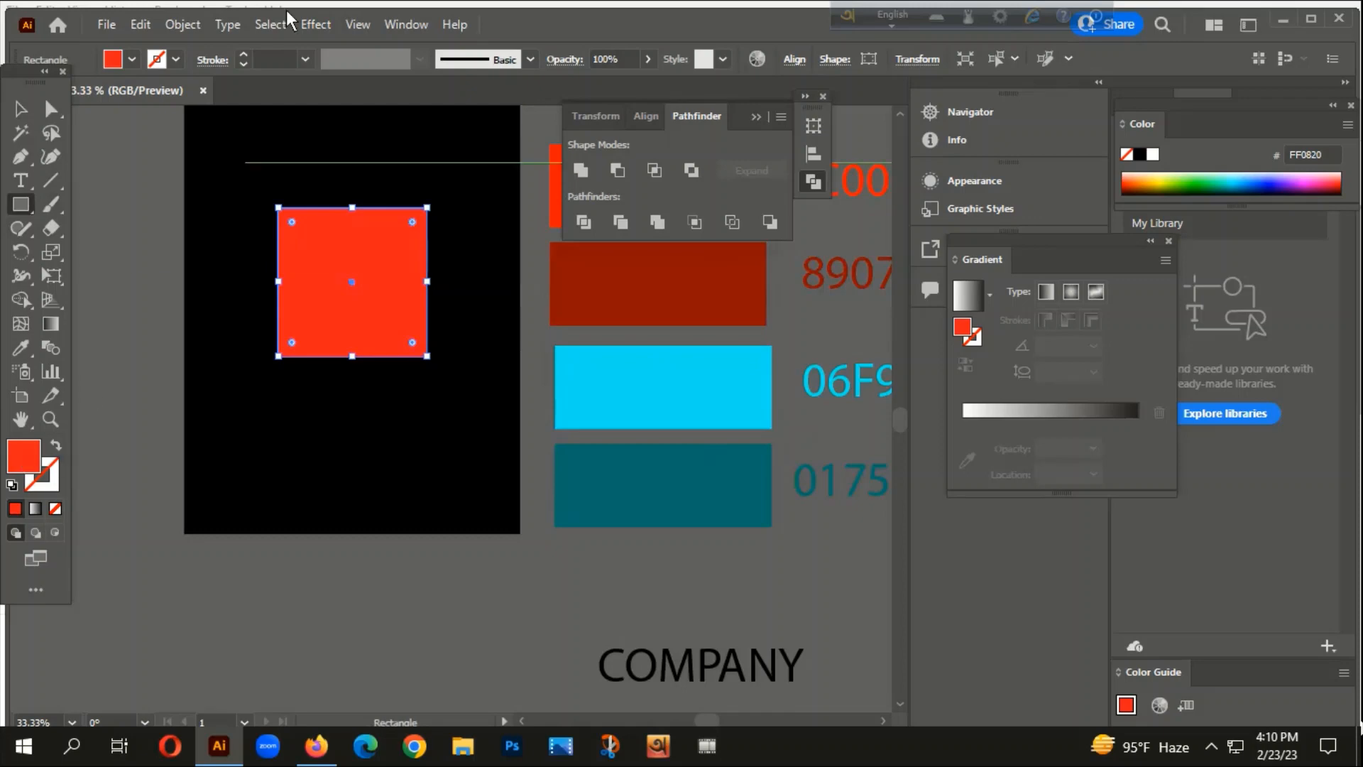
click(54, 446)
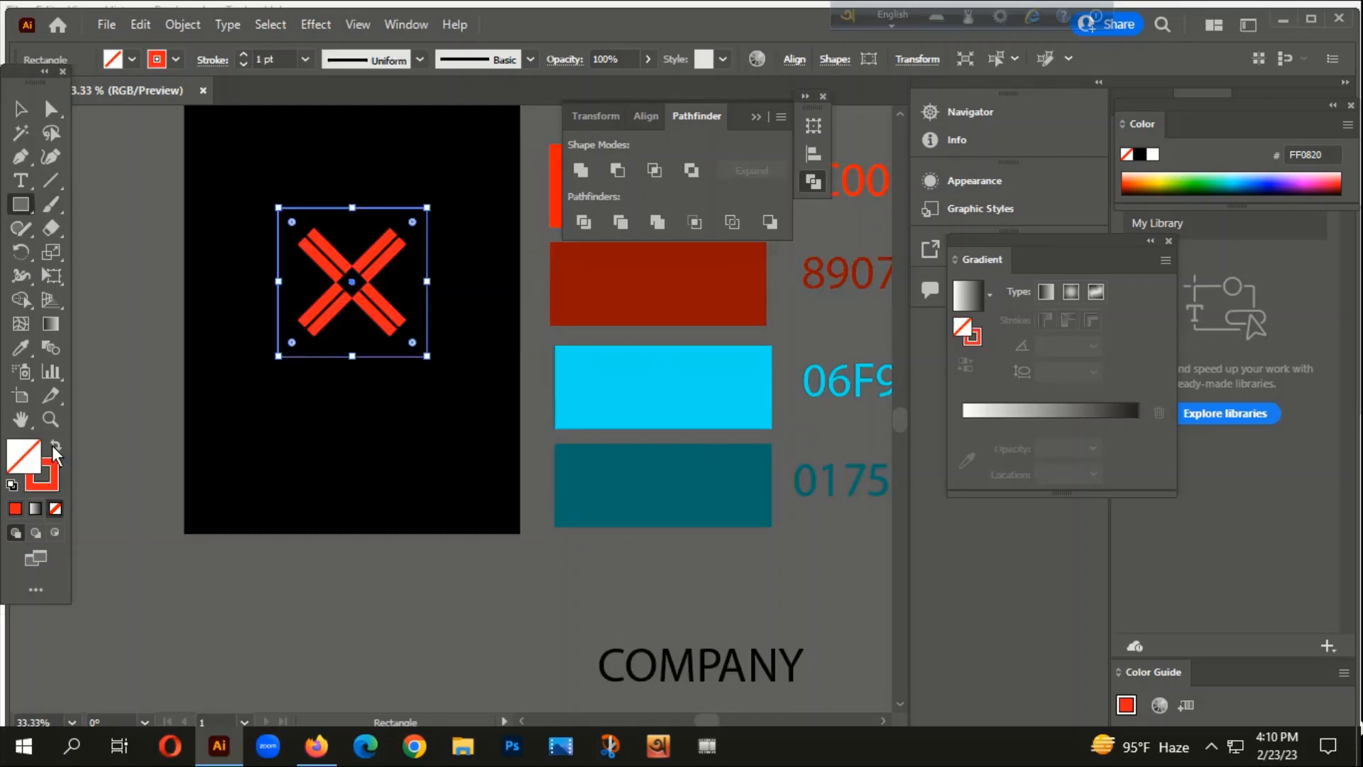
click(244, 52)
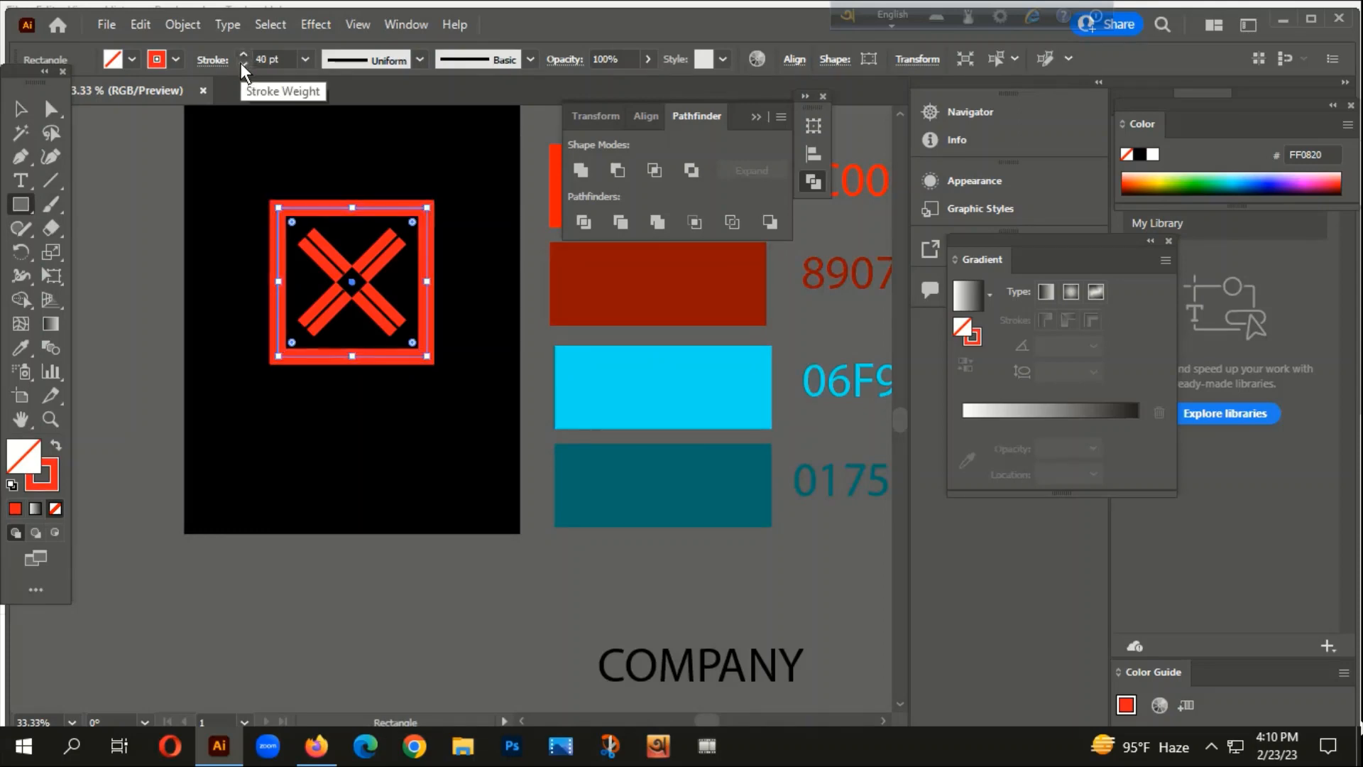
click(241, 64)
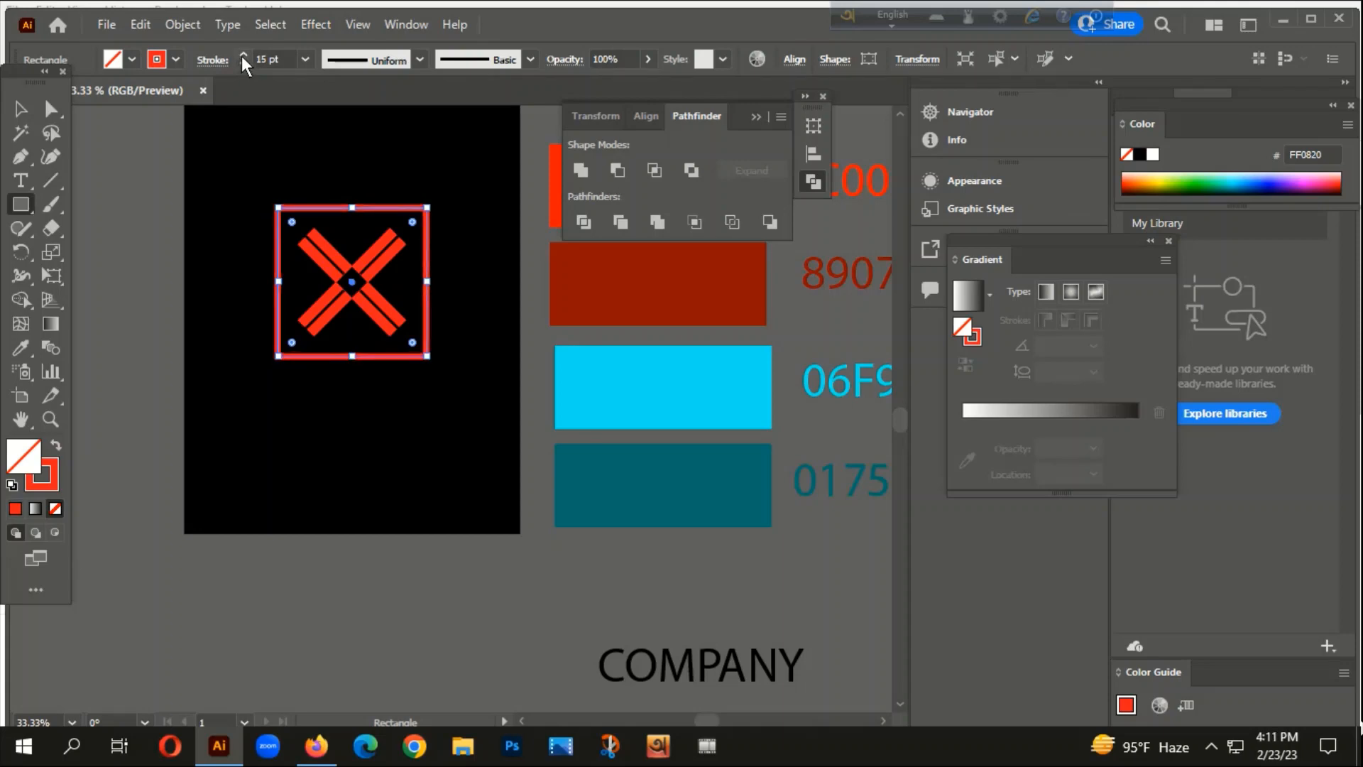
click(243, 54)
click(243, 55)
- Expand the square's stroke into a filled frame shape
scroll(331, 243, up, 2)
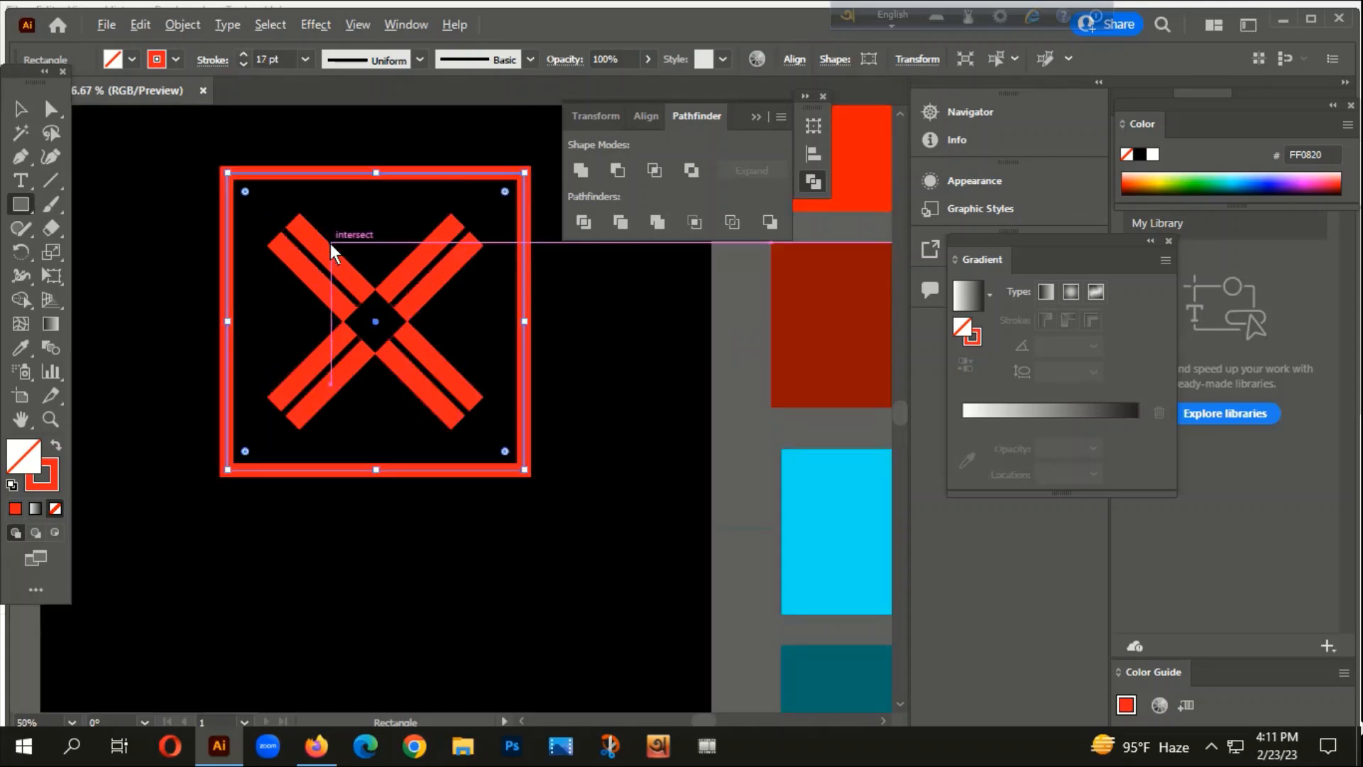
click(179, 26)
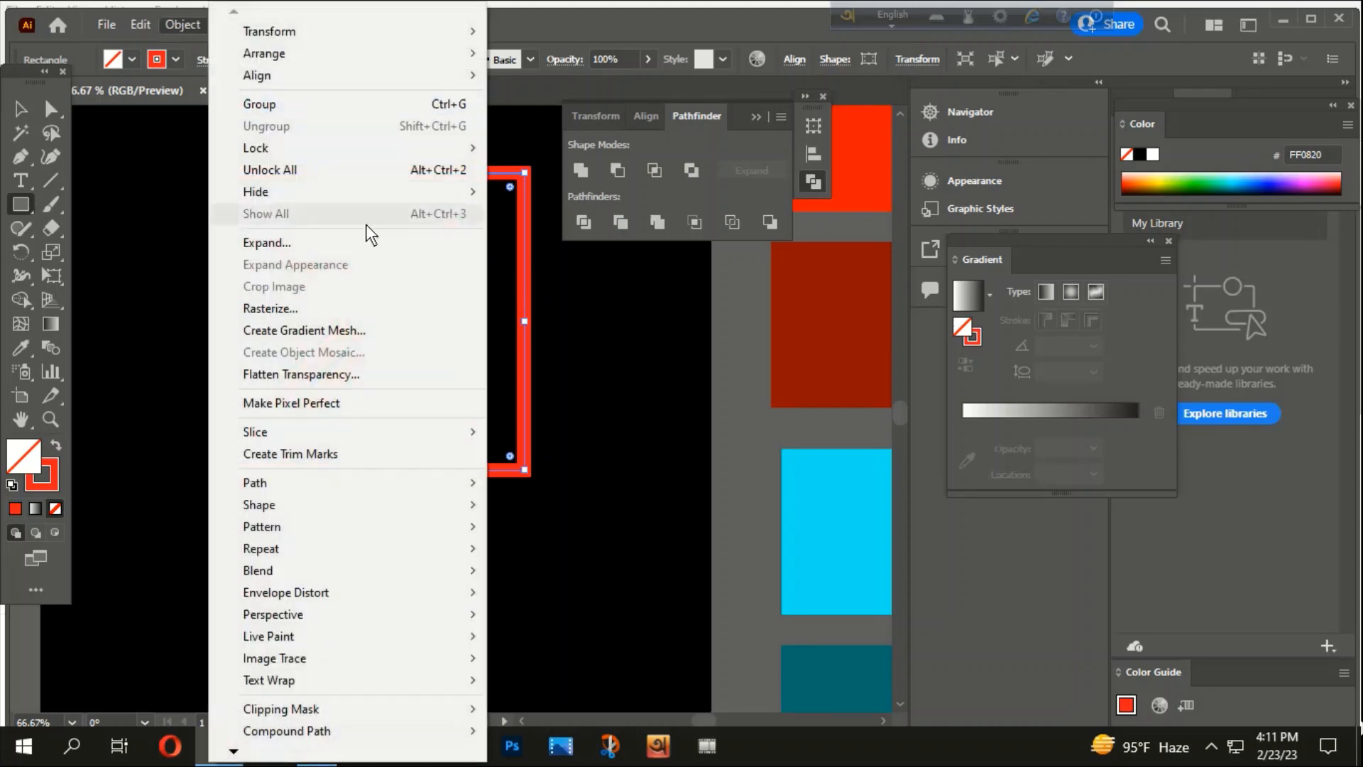
click(265, 243)
click(526, 484)
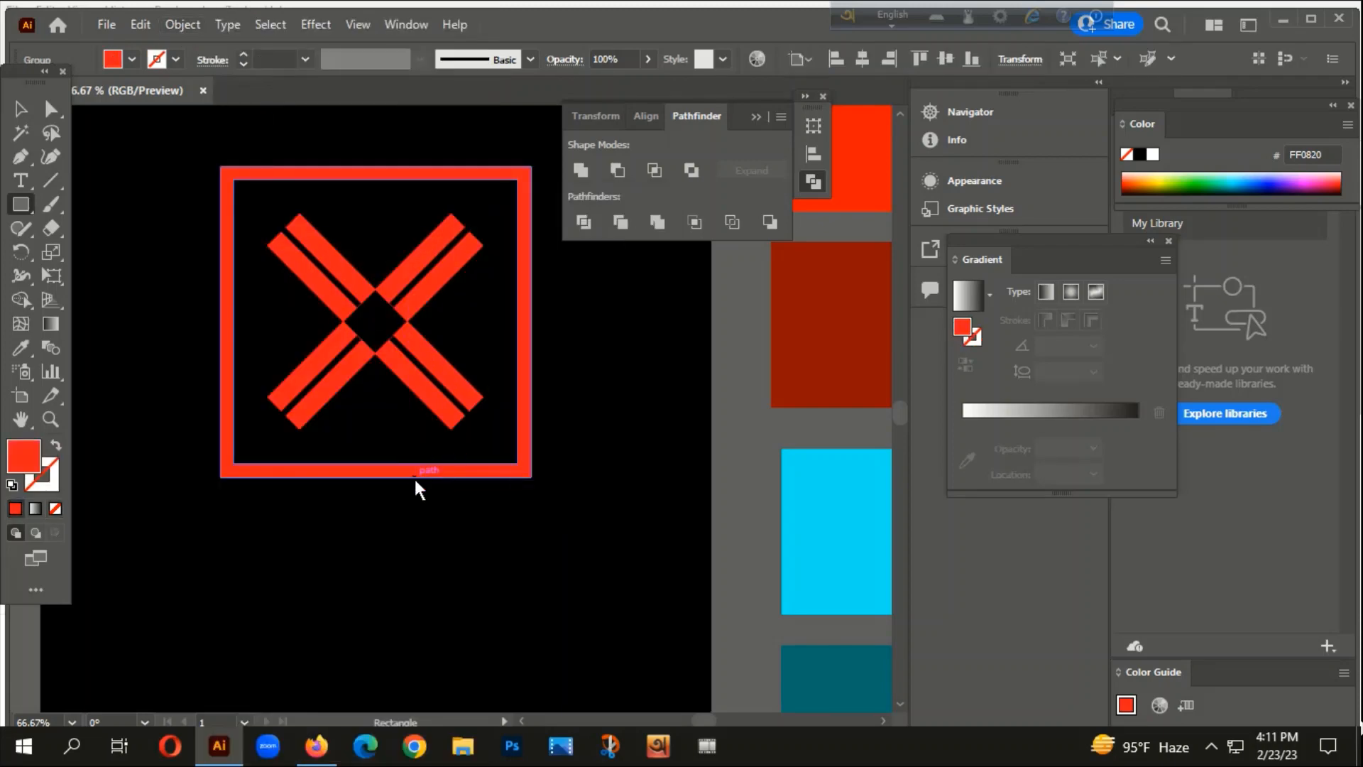
- Rotate the red square frame 45° into a diamond around the cross and deselect it
click(21, 111)
right_click(224, 176)
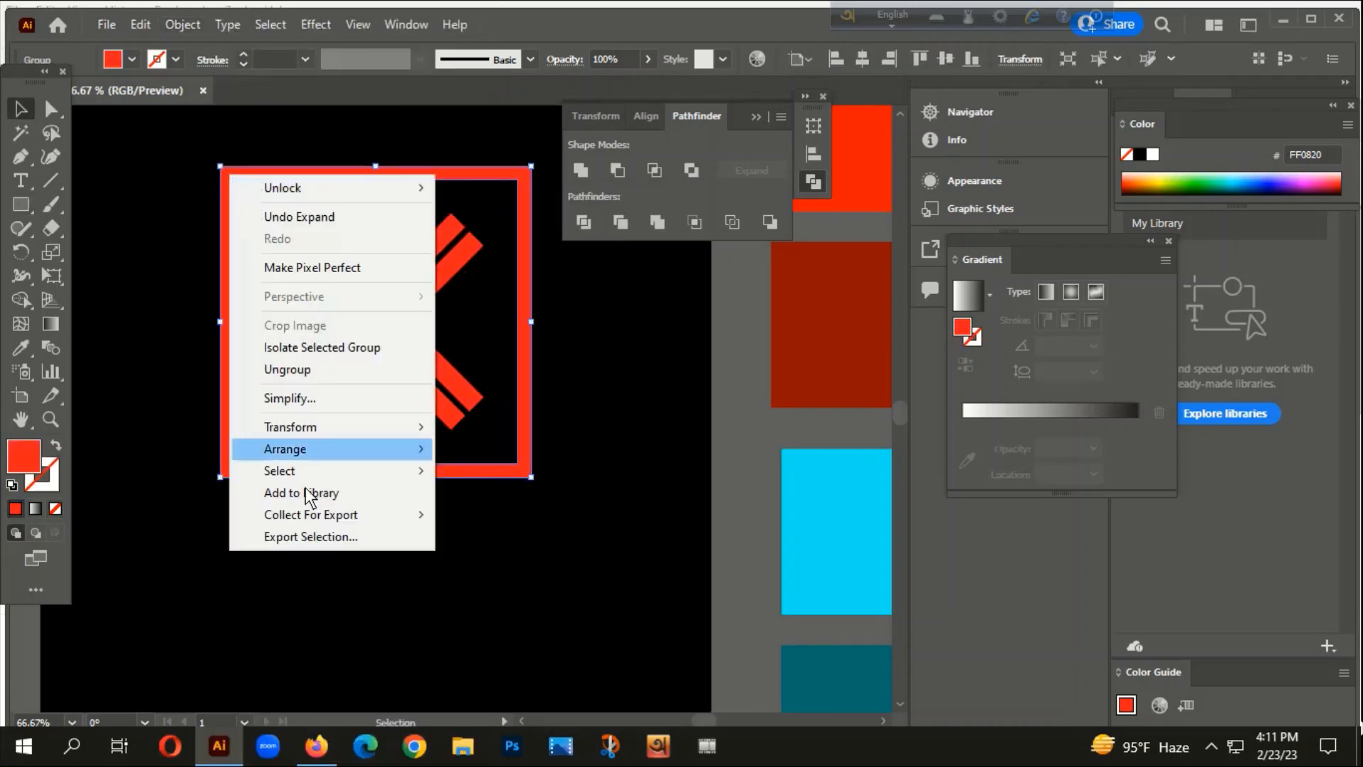
mouse_move(284, 427)
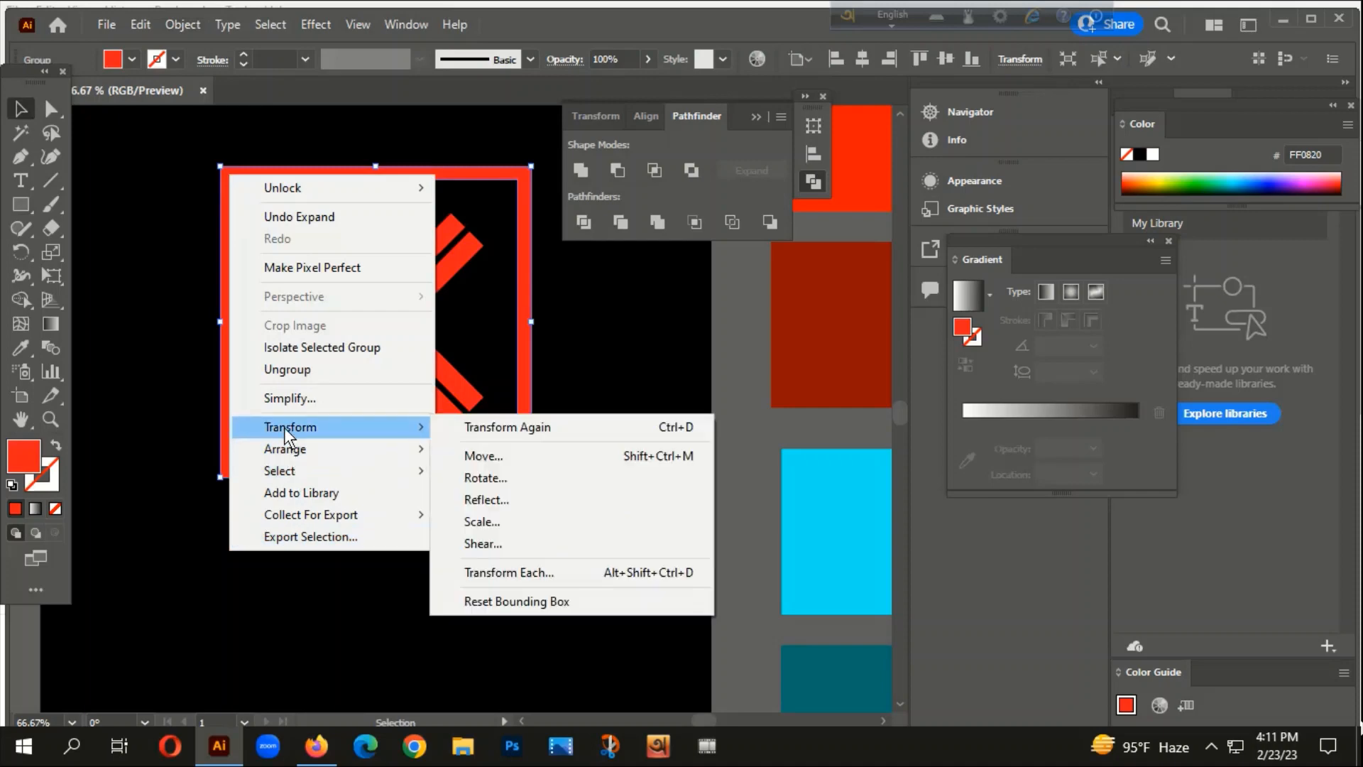
click(493, 480)
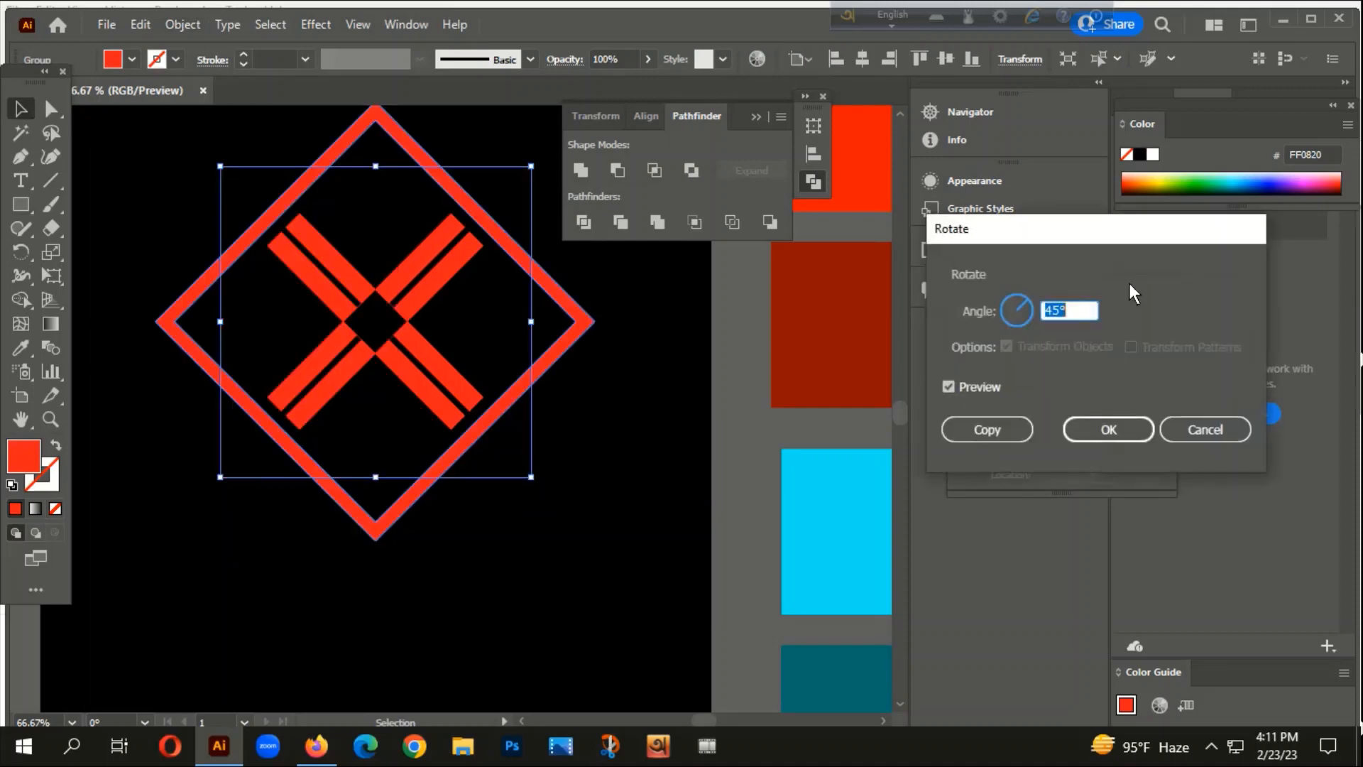
click(1111, 431)
click(561, 511)
- Shrink the red diamond frame slightly about its center, leaving only a narrow gap to the ends of the bars, and deselect it
drag(570, 428, 628, 505)
scroll(399, 170, up, 1)
click(393, 240)
scroll(272, 381, up, 3)
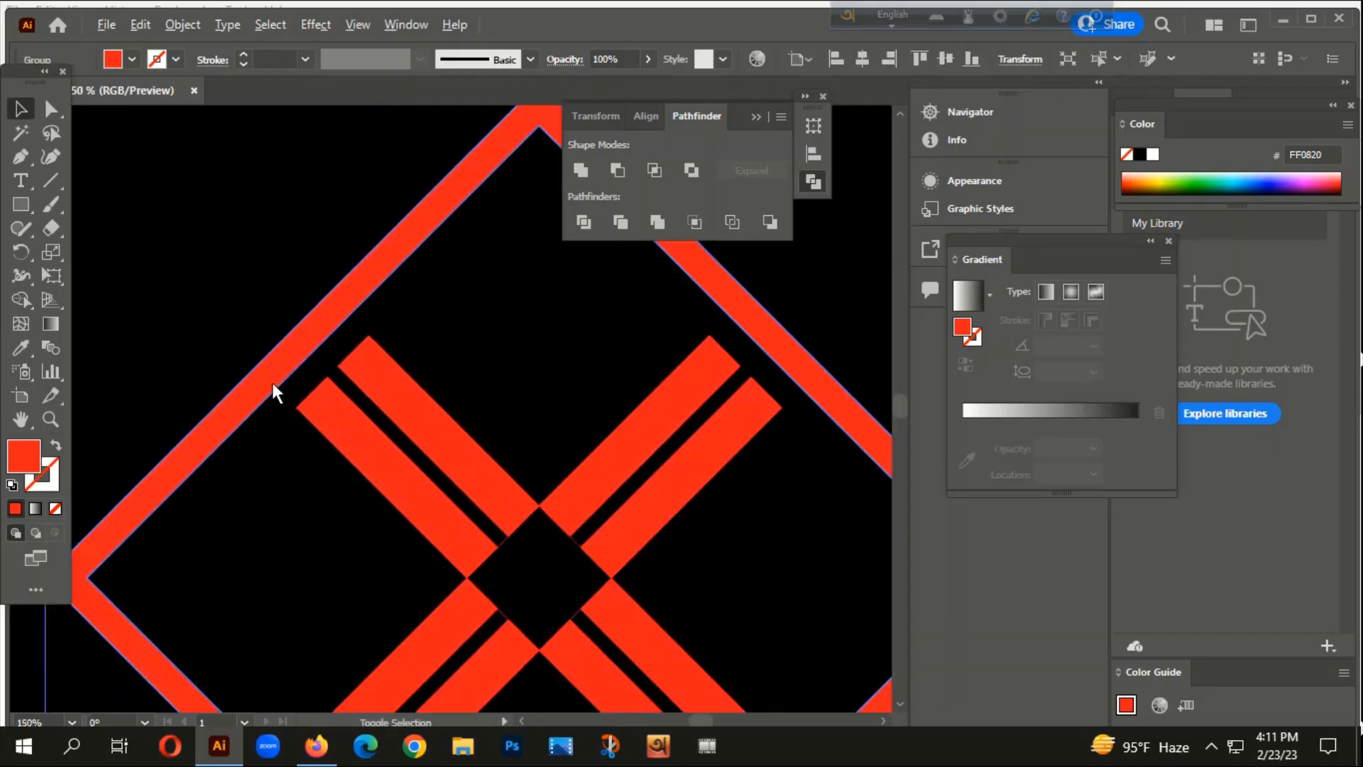
scroll(351, 386, down, 3)
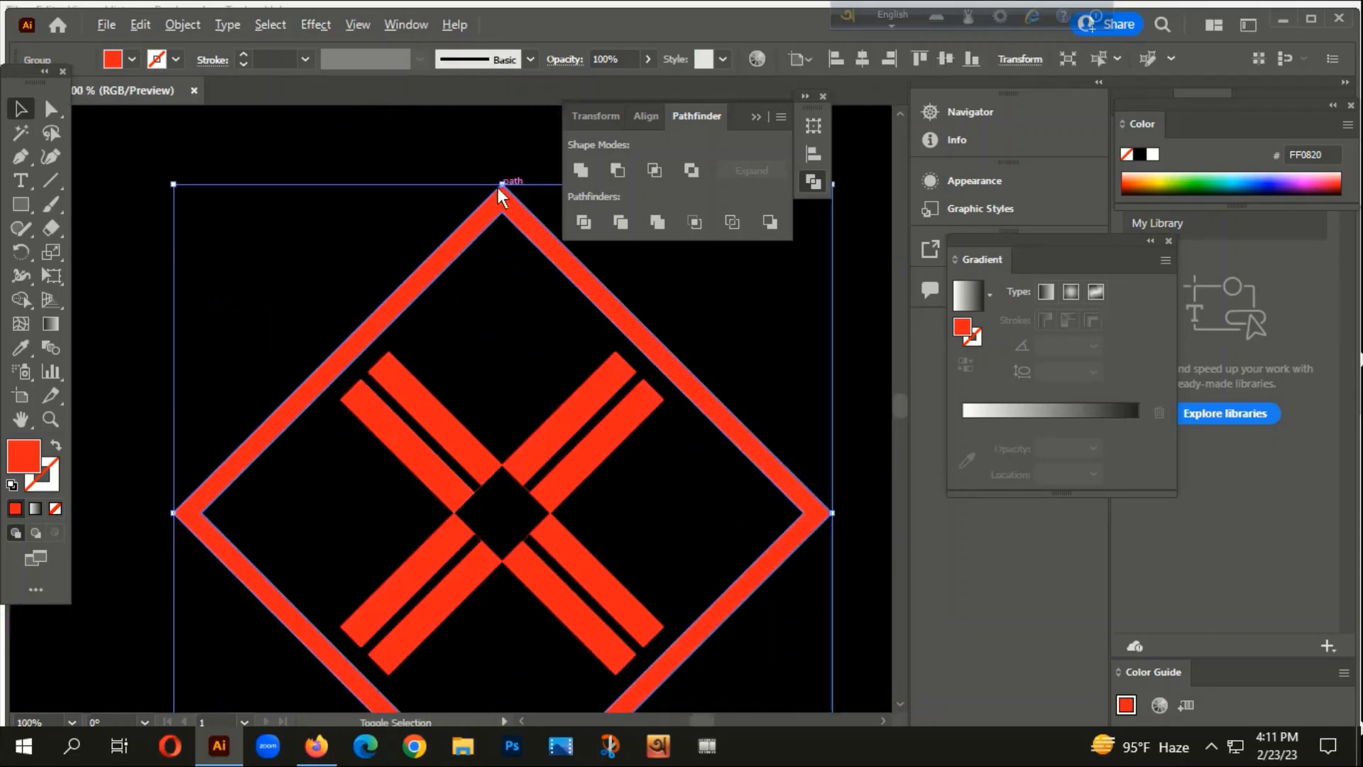
drag(496, 188, 498, 202)
scroll(358, 382, up, 5)
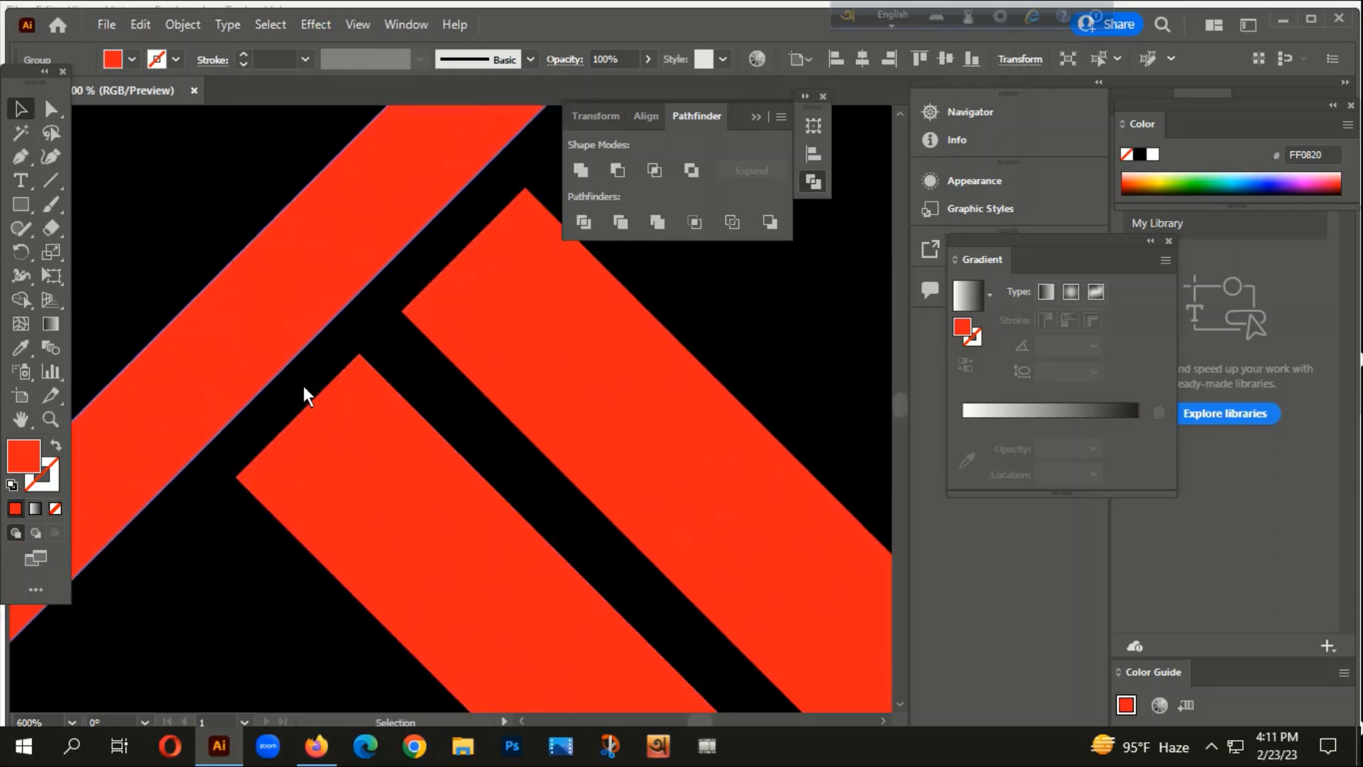
scroll(343, 376, down, 8)
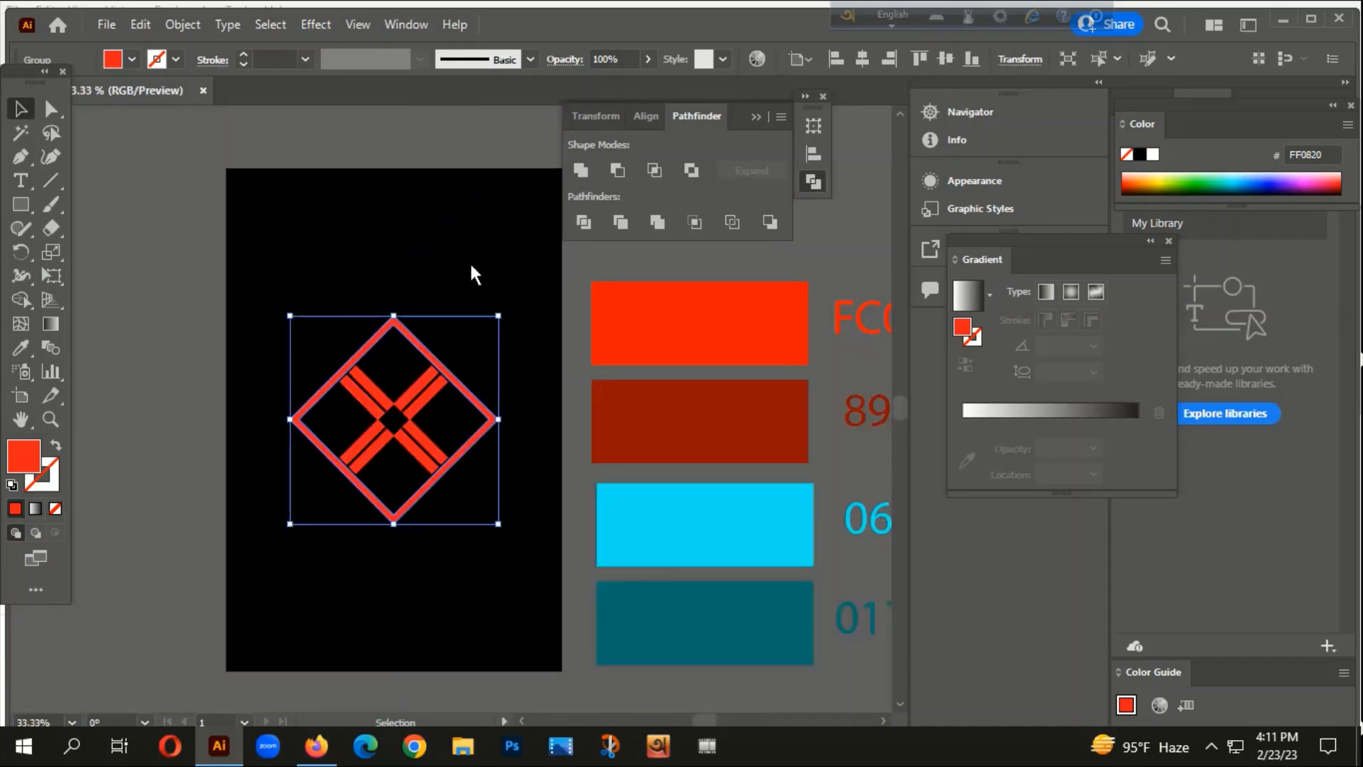
click(516, 441)
- Duplicate the red cross group in place and fill the front copy with green
scroll(510, 397, down, 2)
scroll(380, 344, up, 2)
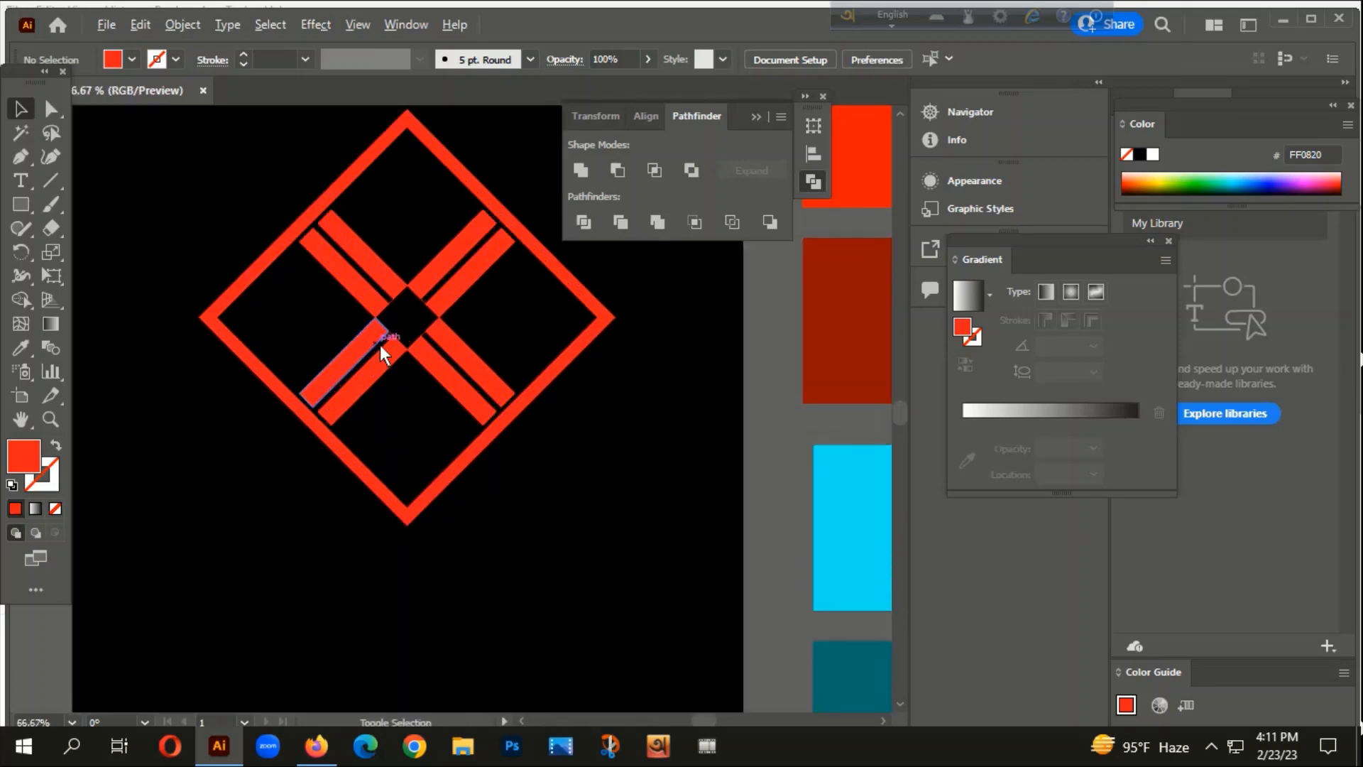
click(385, 279)
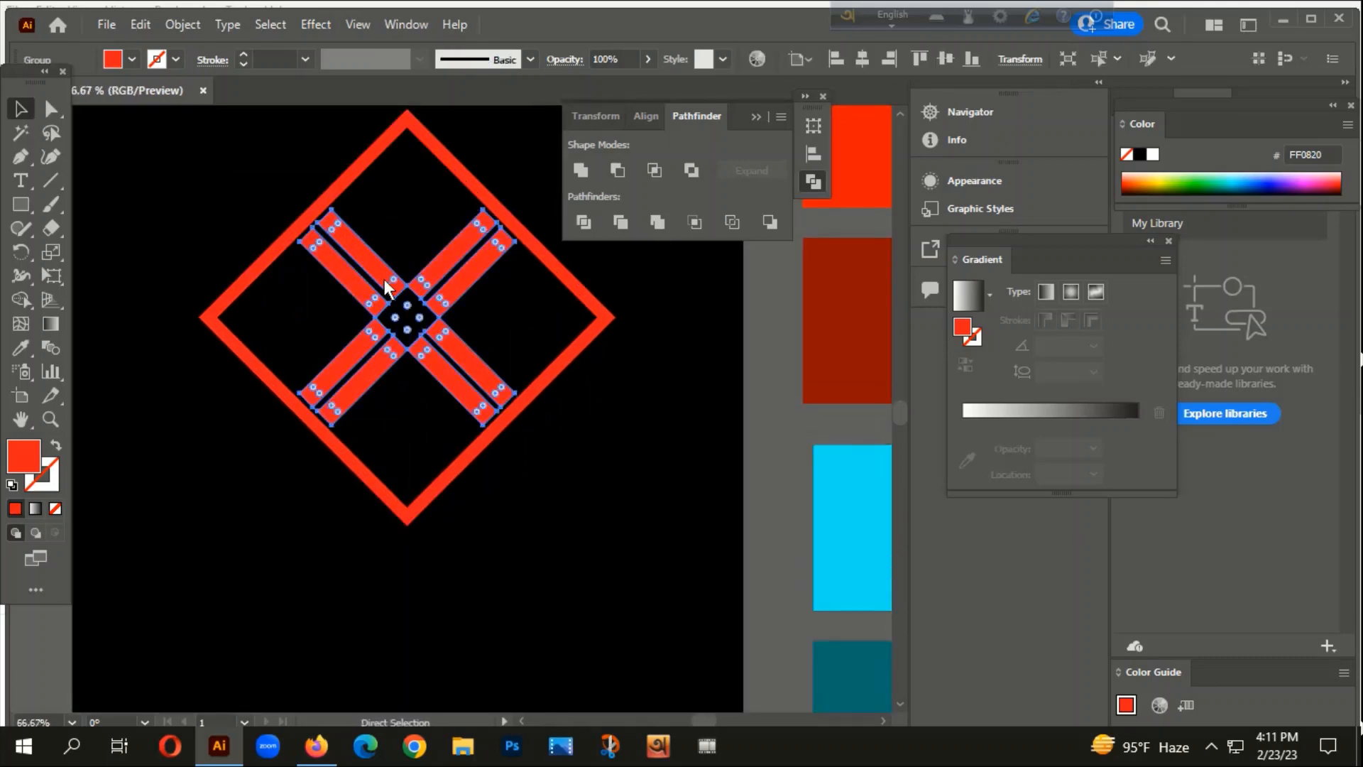
double_click(24, 458)
click(807, 405)
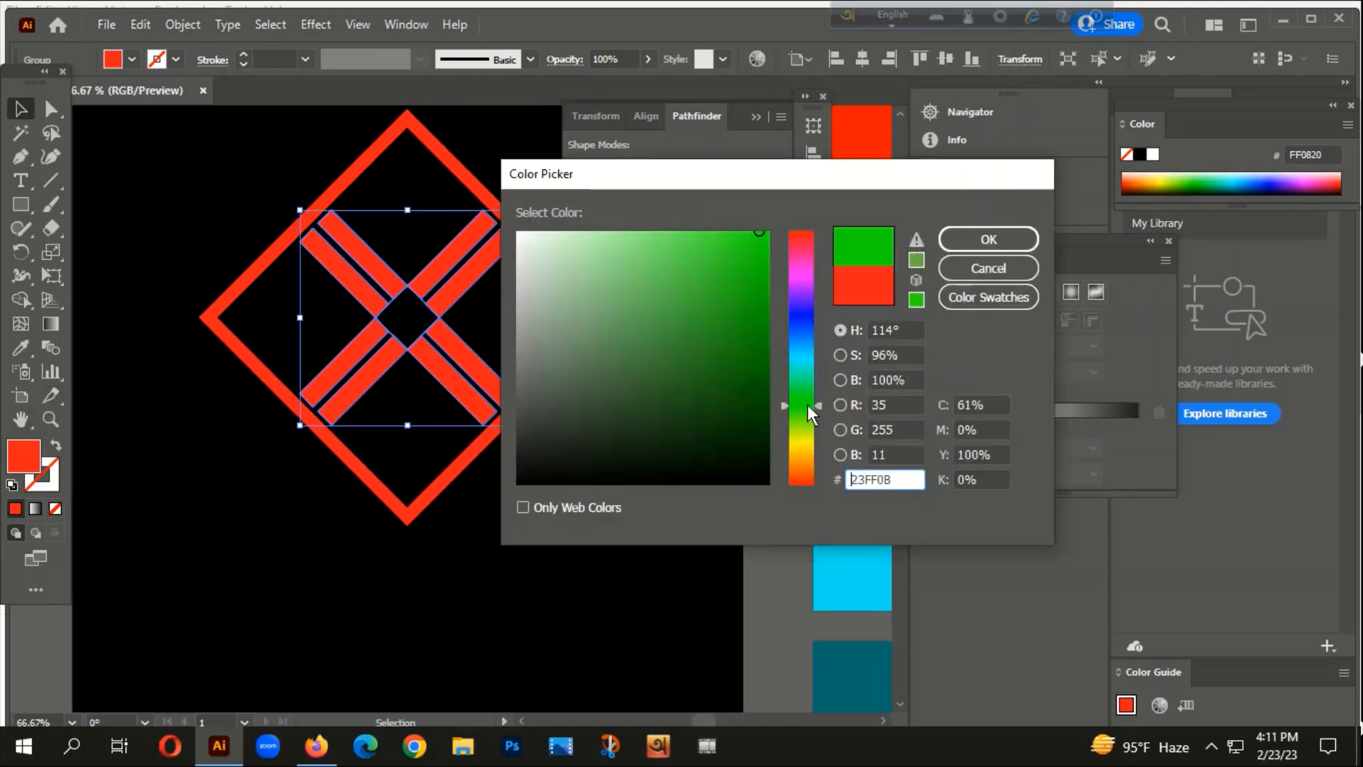
click(970, 240)
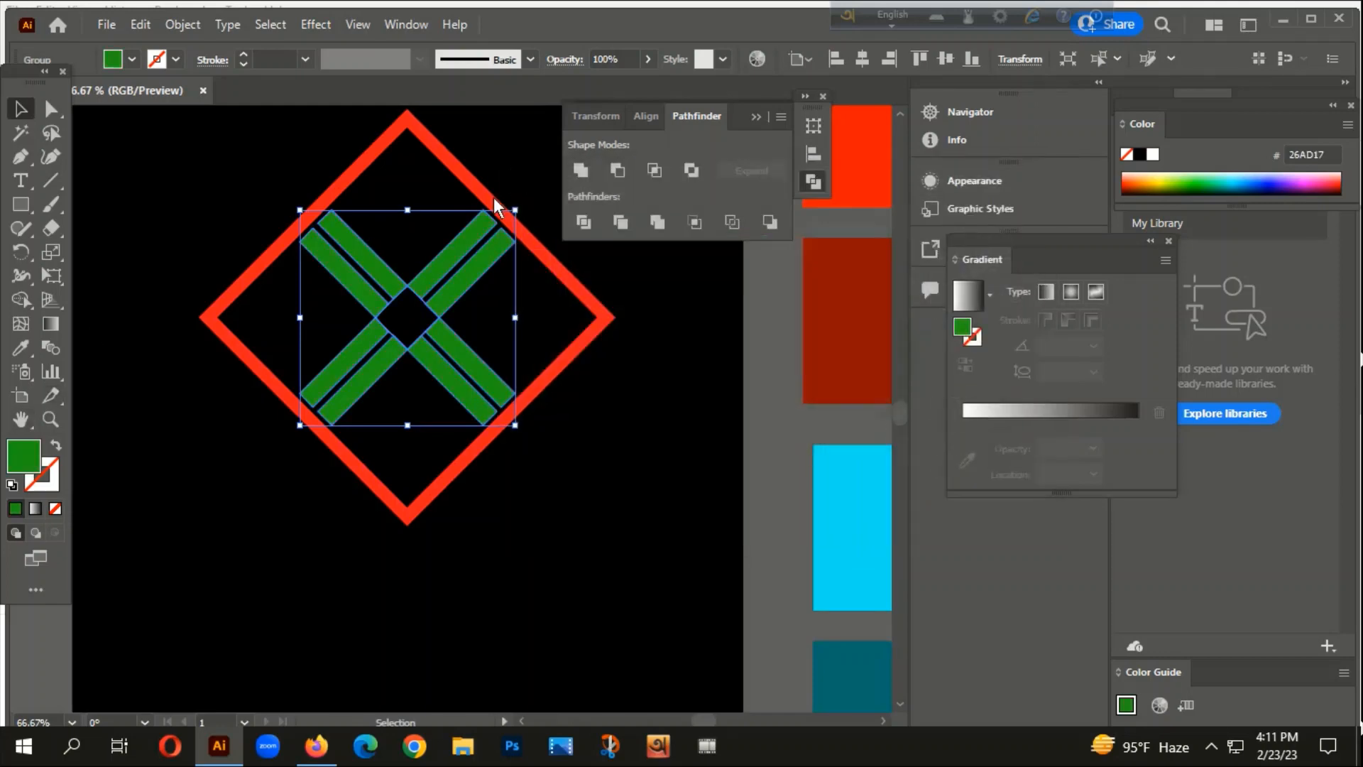
- Enlarge the green cross about its center until its bars extend past the diamond frame, and bring it to the front
scroll(526, 220, up, 2)
drag(420, 286, 463, 331)
key(ctrl+z)
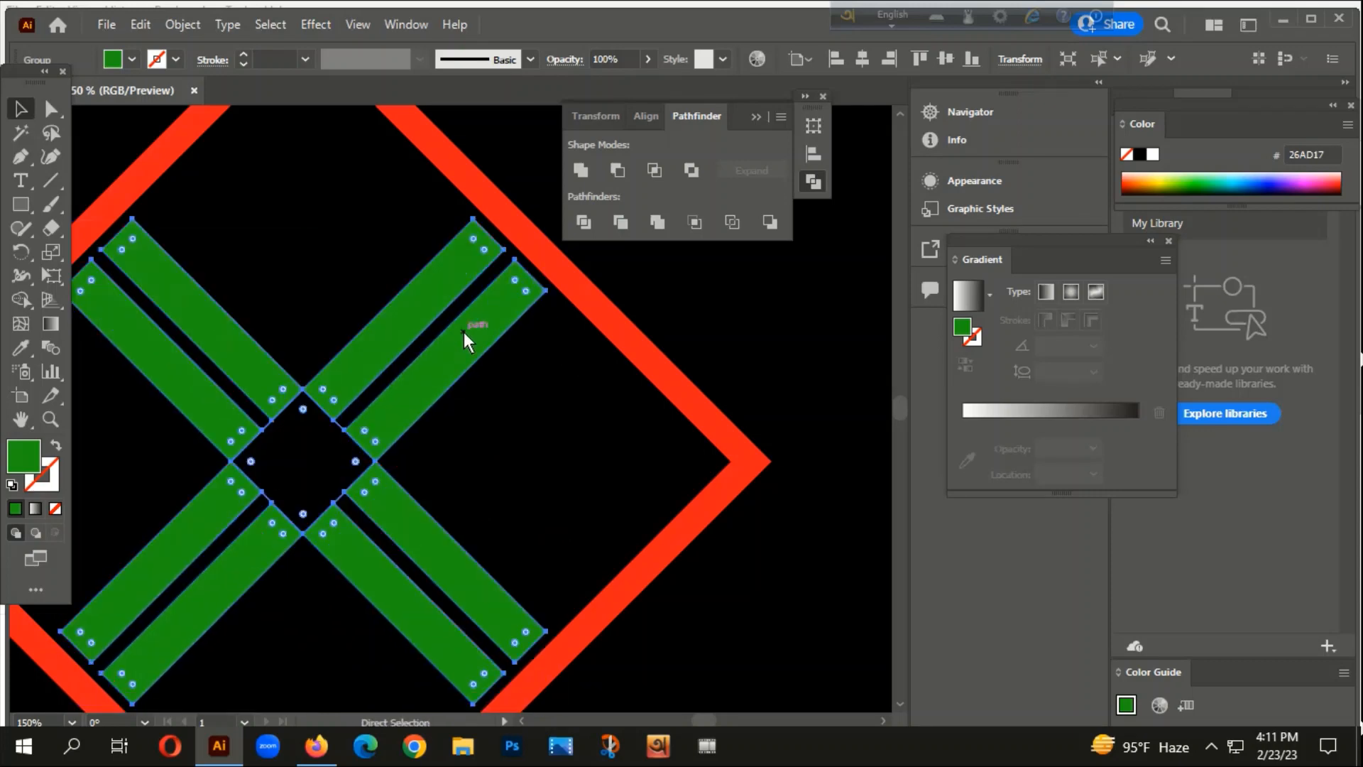
scroll(565, 253, down, 2)
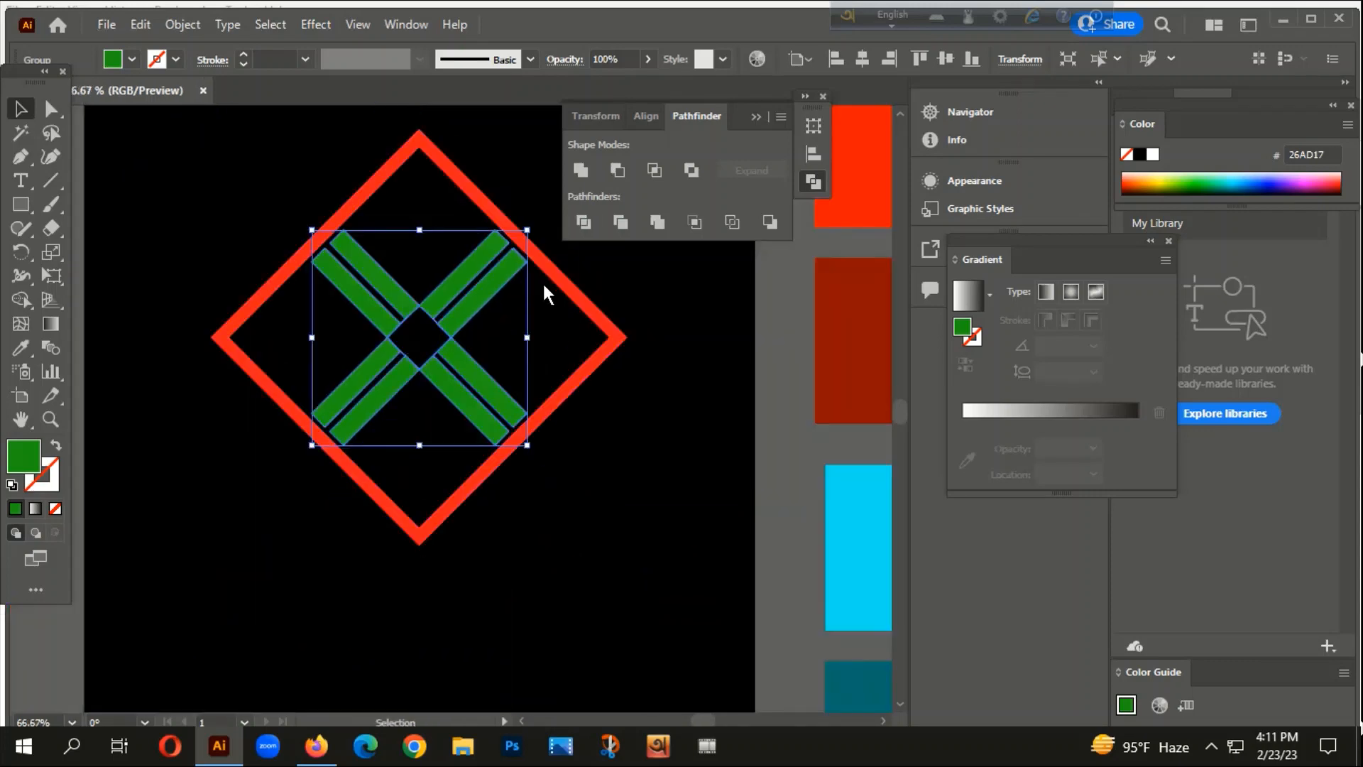
drag(526, 229, 547, 208)
right_click(488, 245)
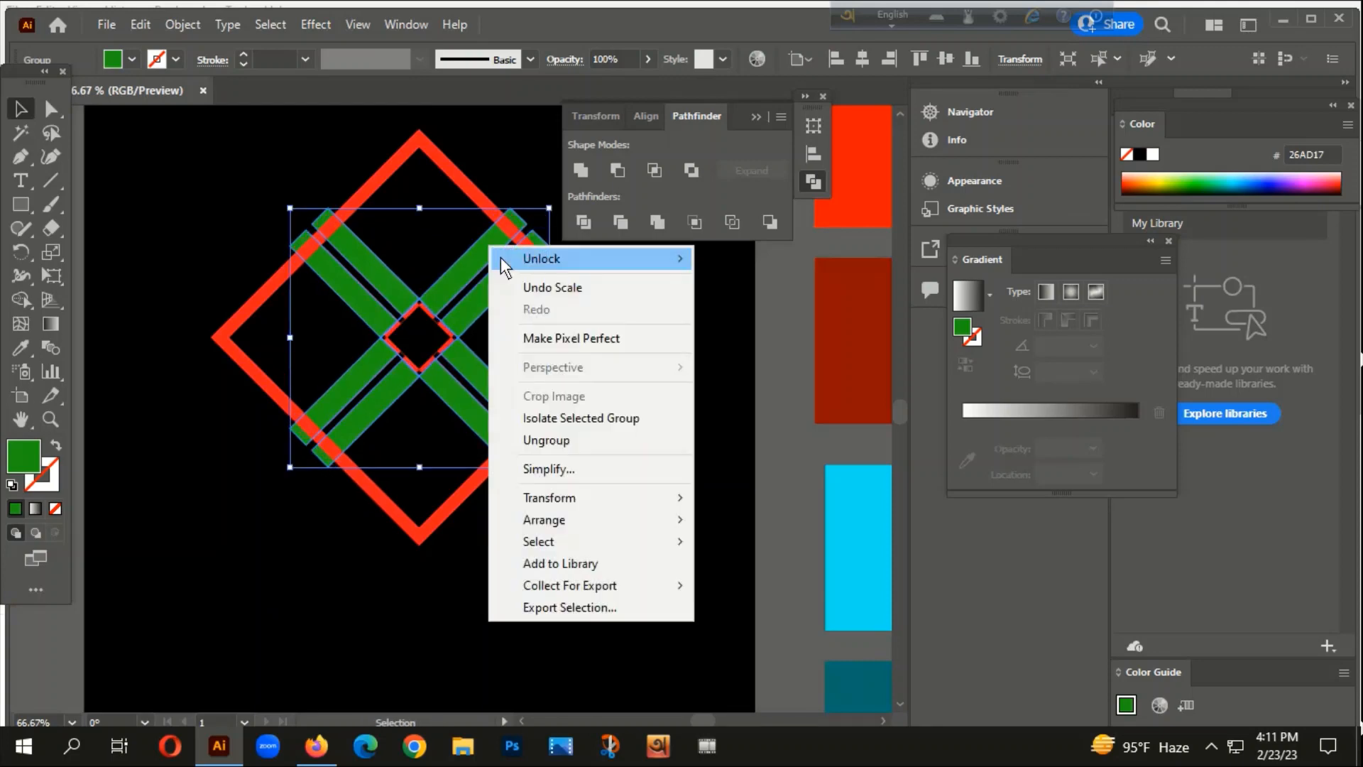
mouse_move(547, 522)
click(785, 519)
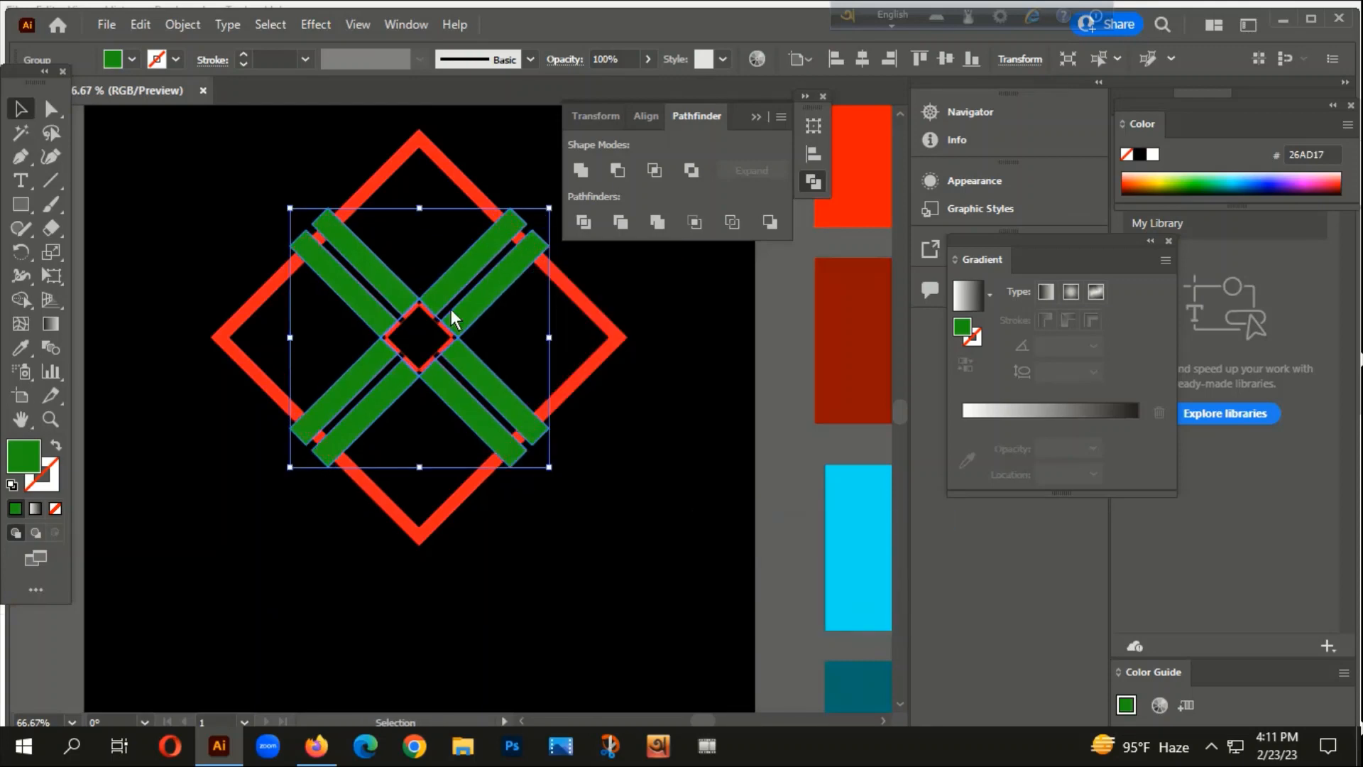
- Divide the green cross and red diamond frame along their overlaps, ungroup the resulting pieces, and deselect them
shift+click(369, 189)
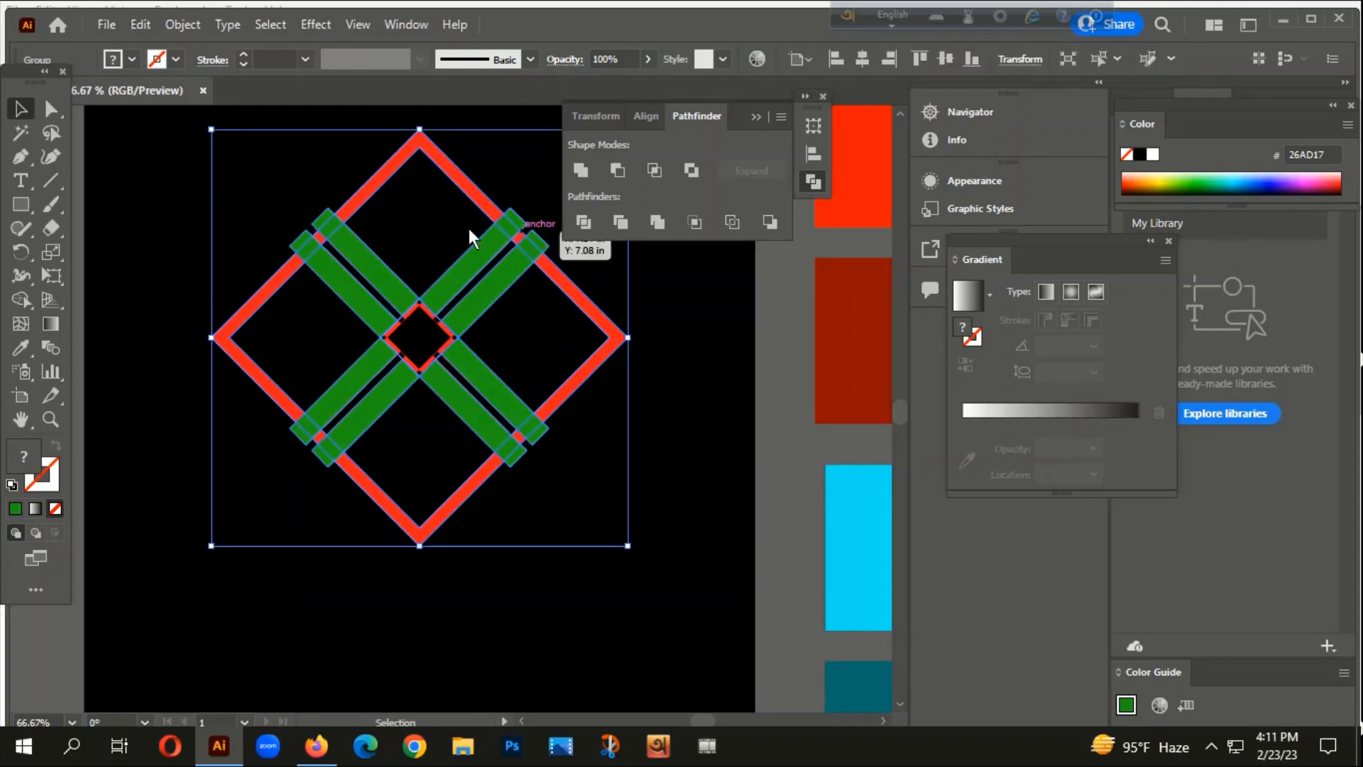
right_click(379, 197)
click(442, 390)
click(307, 174)
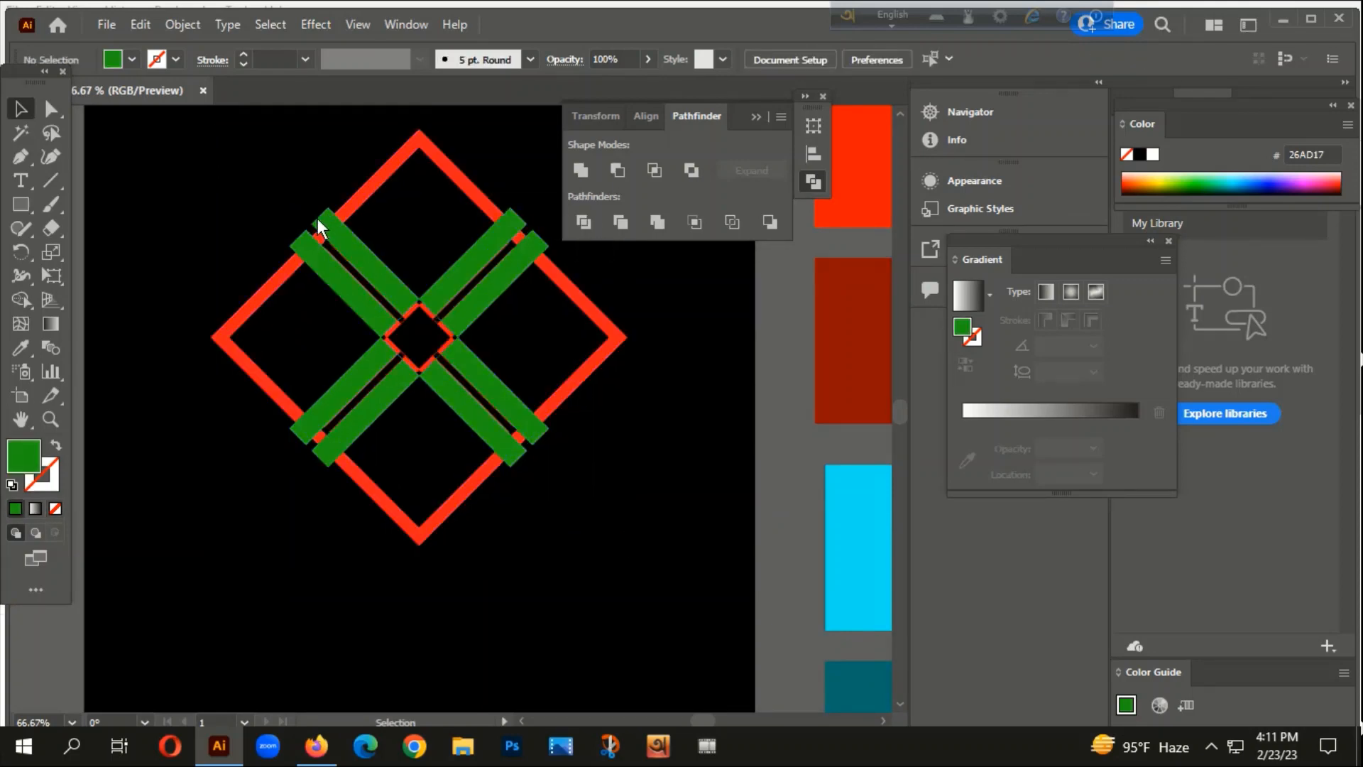
- Delete the frame section and green pieces covering the cross's upper-left arm, opening a gap in the diamond frame
scroll(317, 224, up, 3)
drag(326, 249, 333, 258)
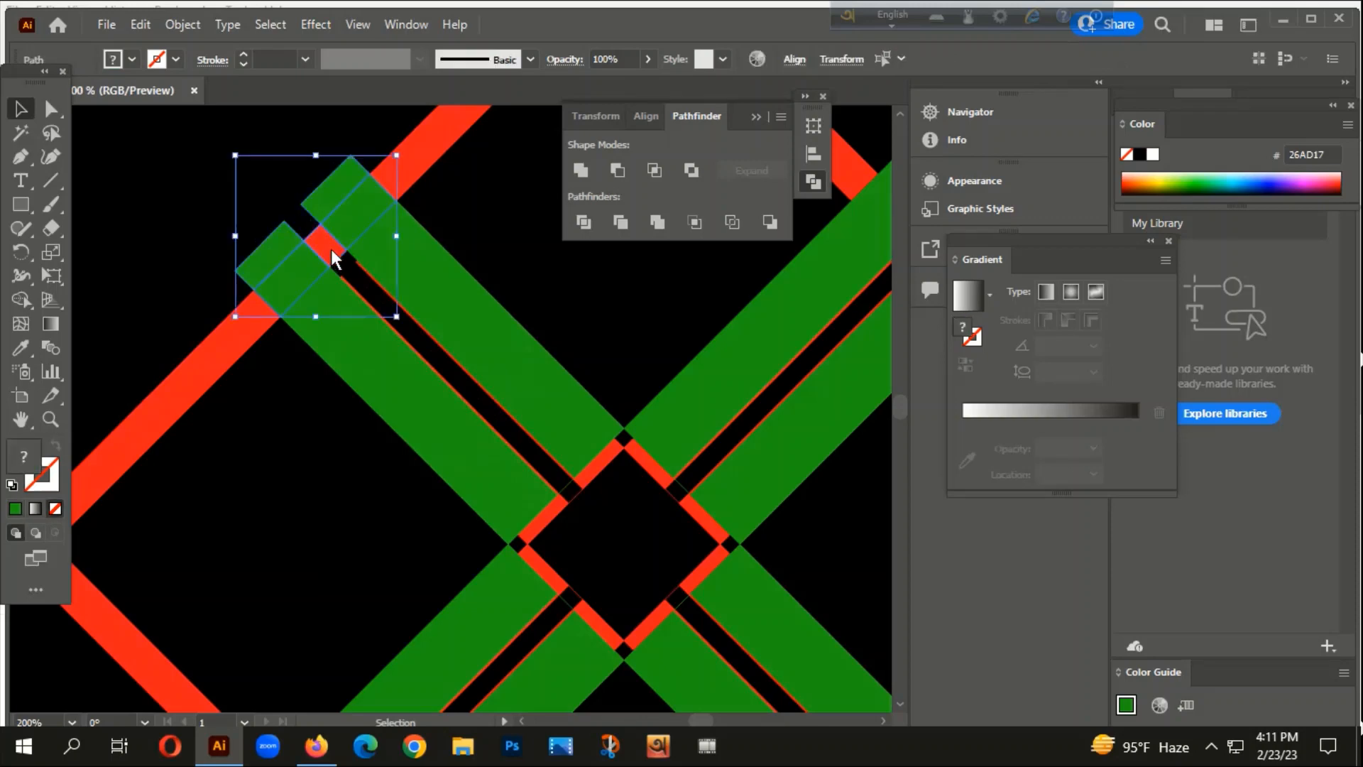
key(Delete)
click(382, 258)
key(Delete)
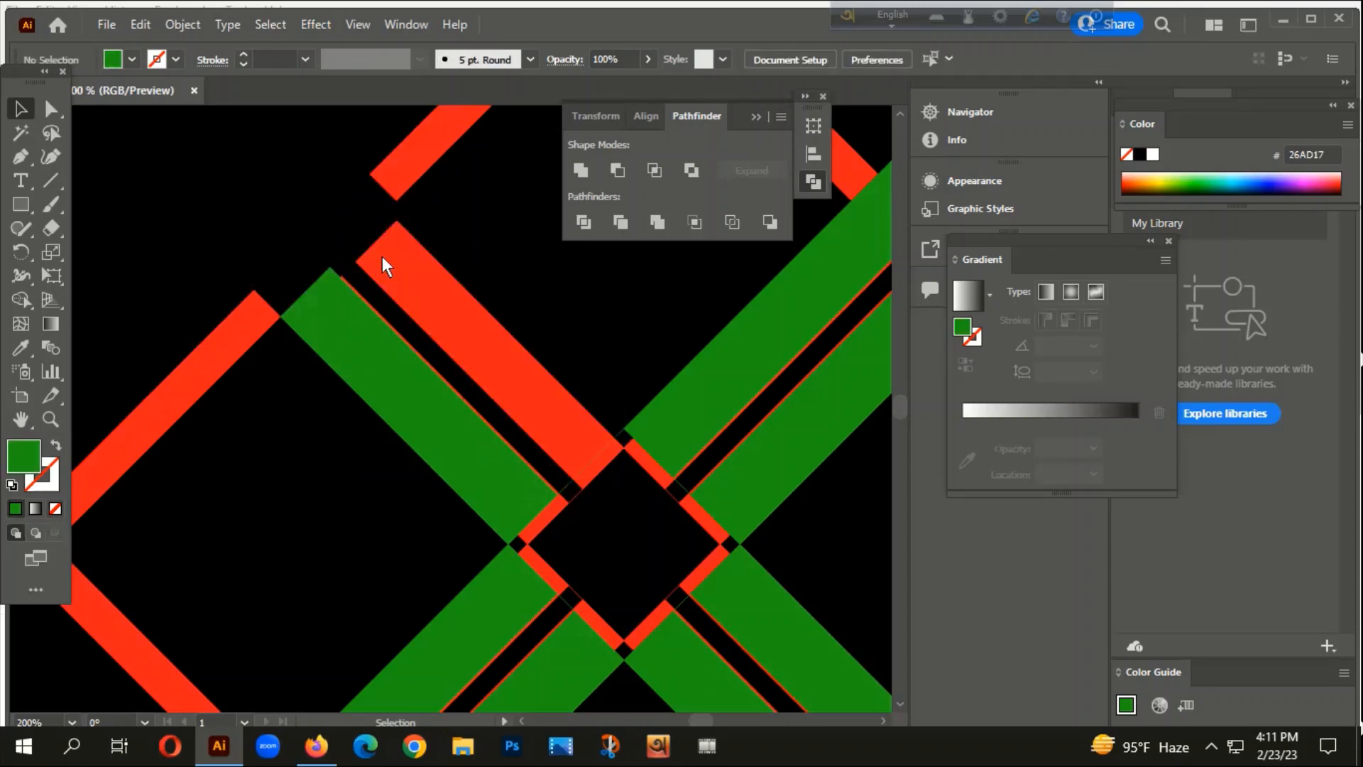
click(339, 348)
key(Delete)
- Select all the remaining green pieces by their color and delete them
scroll(223, 248, down, 2)
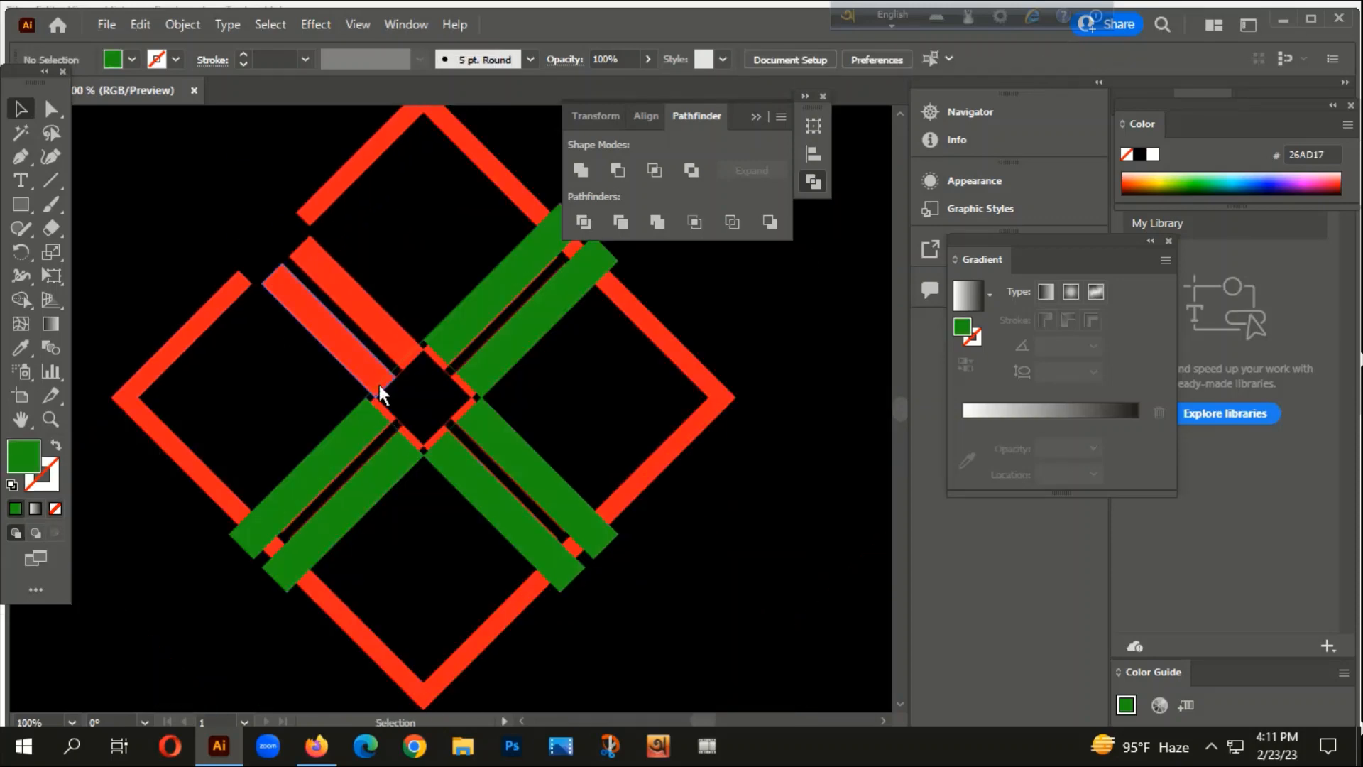
drag(650, 567, 607, 501)
click(23, 134)
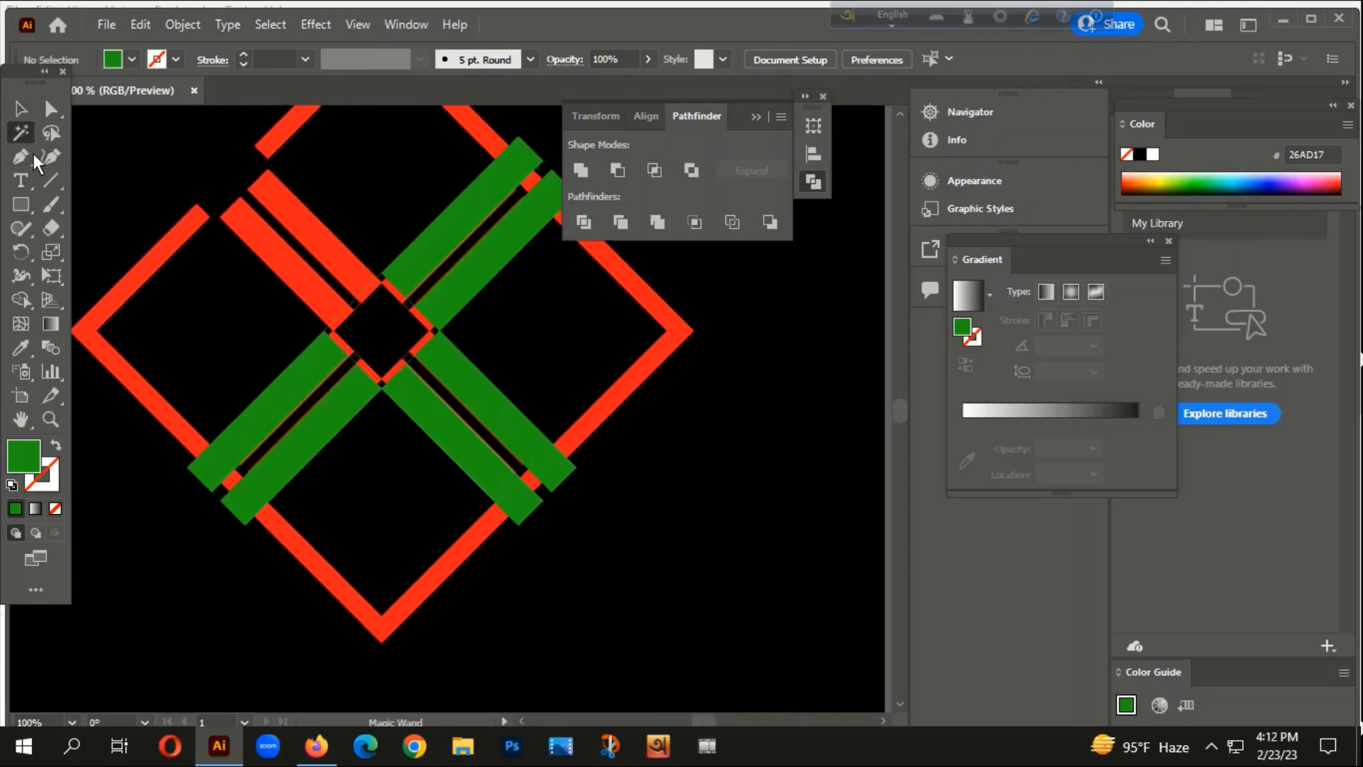
click(279, 392)
click(20, 109)
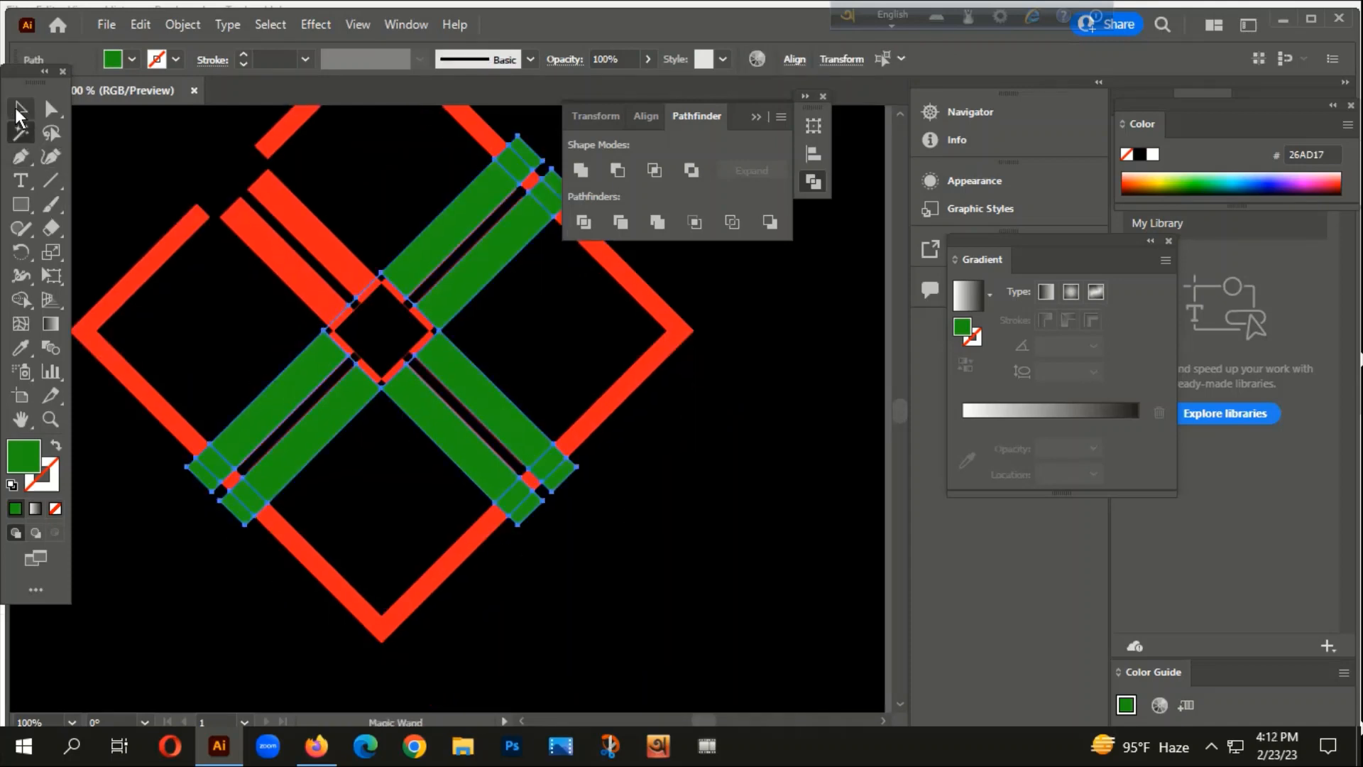
scroll(339, 267, down, 2)
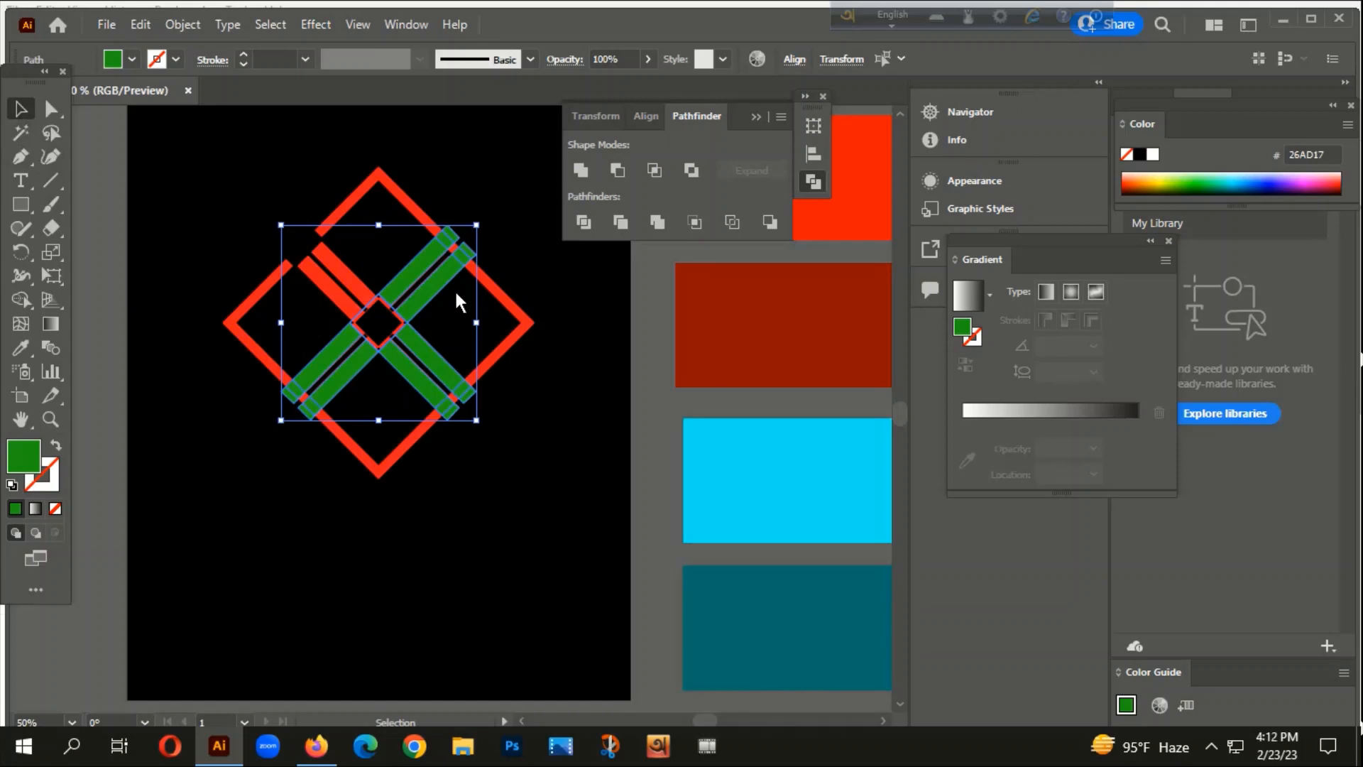
key(Delete)
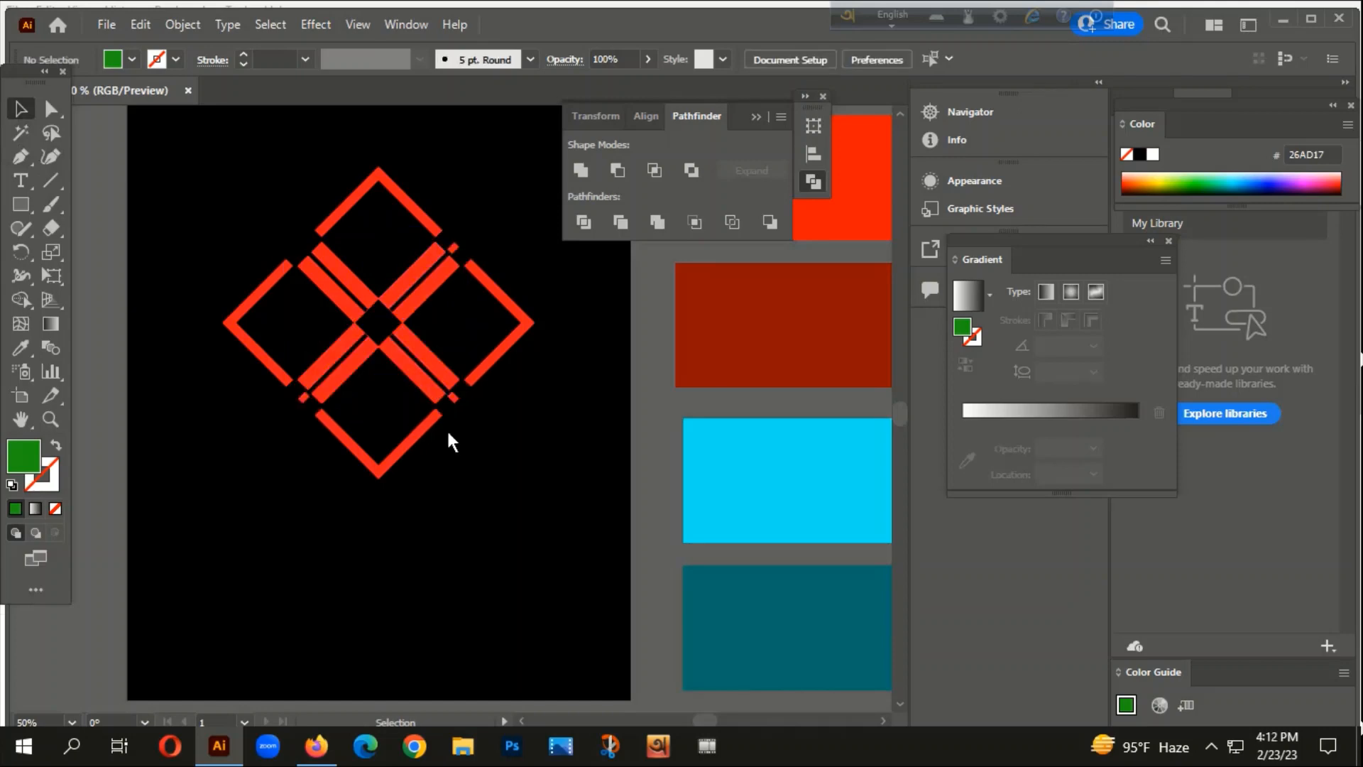
- Delete the three small leftover red squares near the outer ends of the cross's lower-right, lower-left and upper-right arms
alt+scroll(446, 428, up, 3)
click(456, 344)
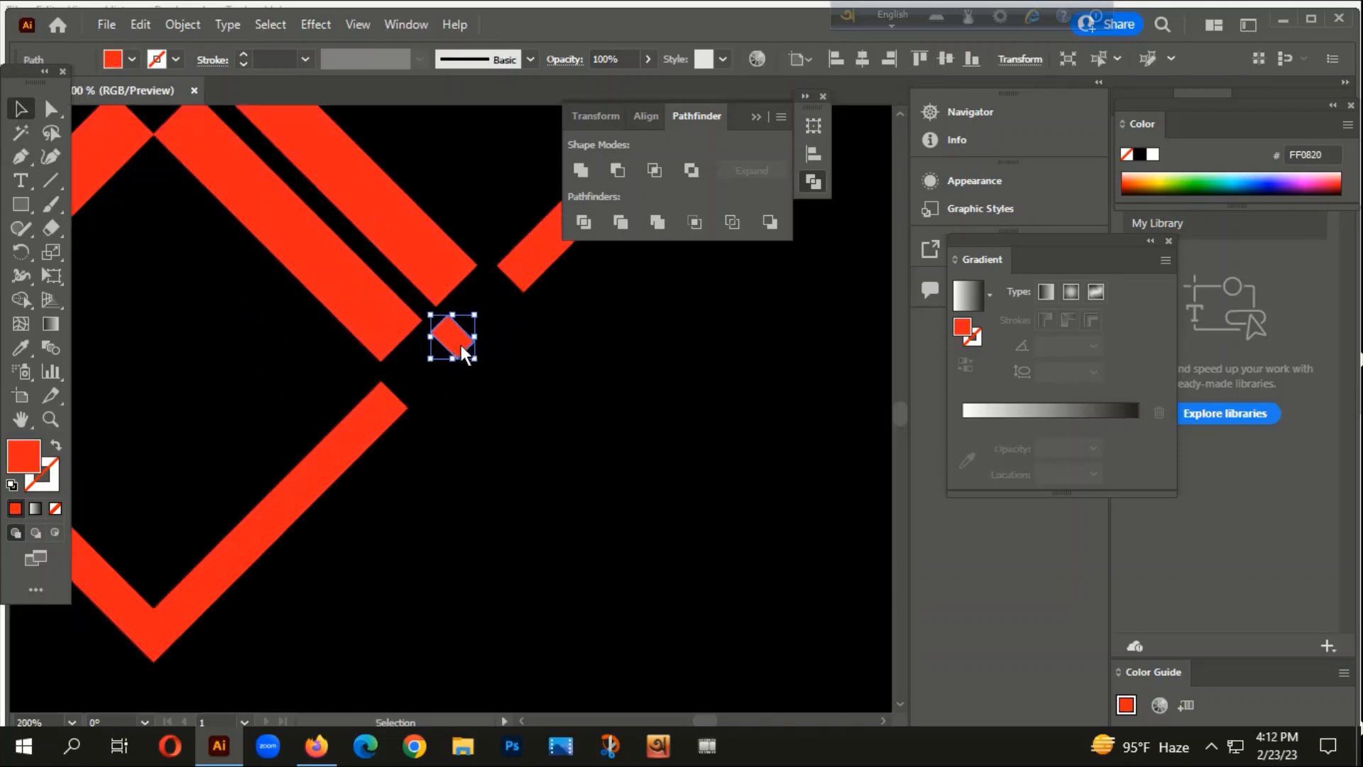
key(Delete)
alt+scroll(472, 465, down, 3)
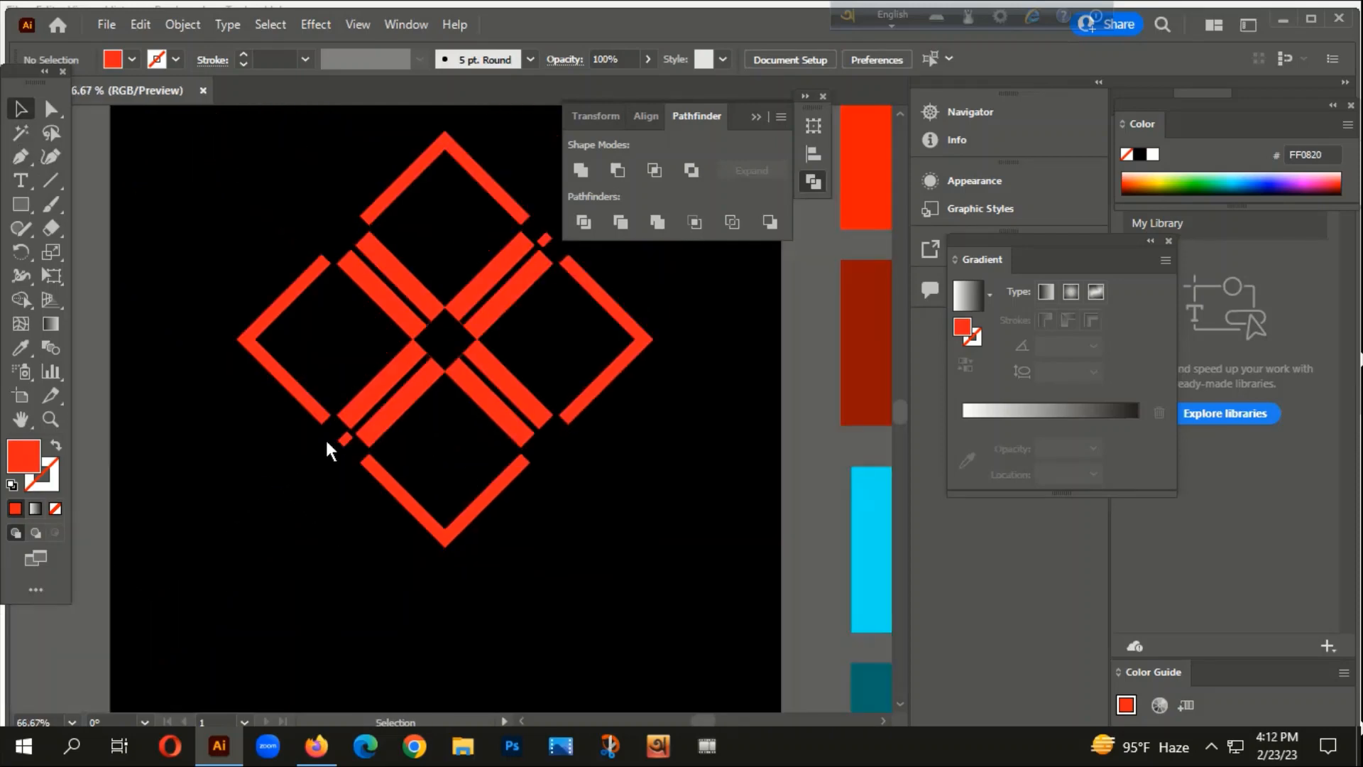
click(344, 442)
key(Delete)
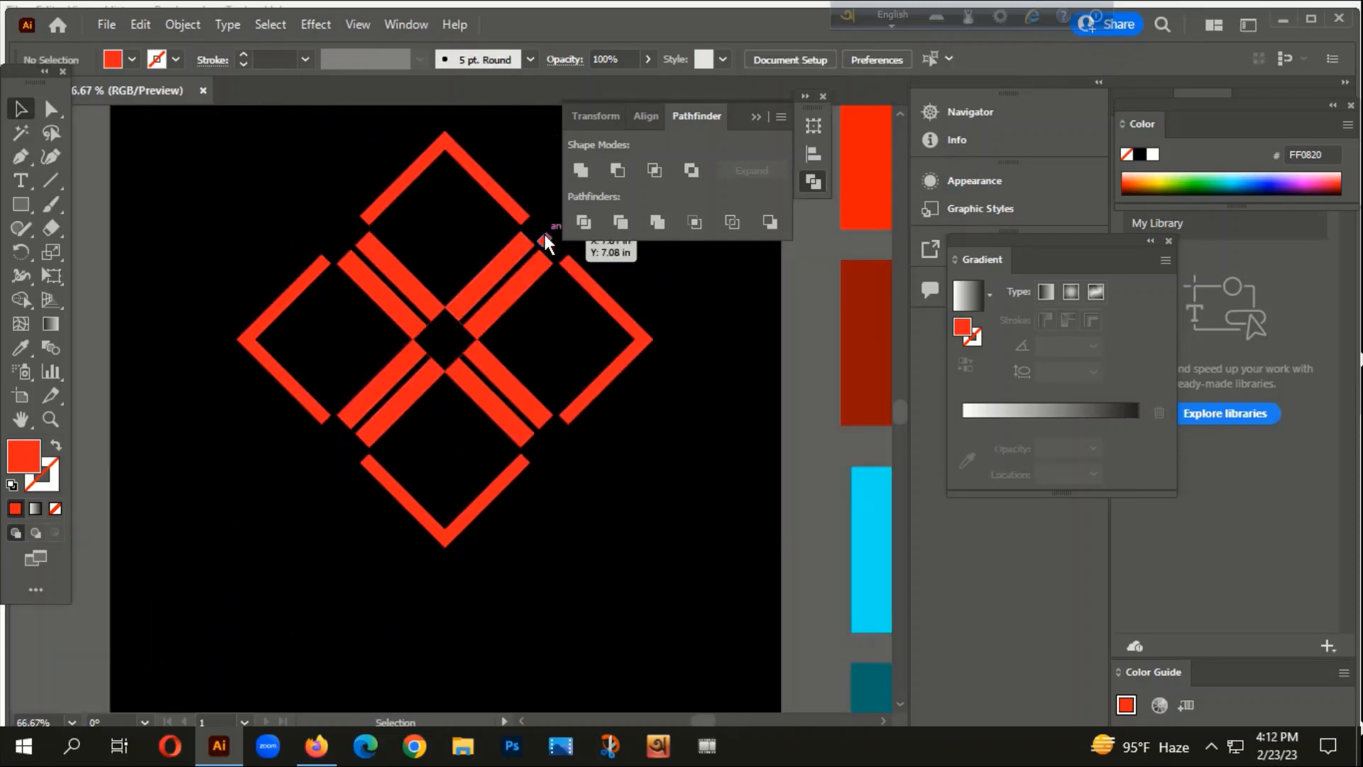
click(544, 239)
key(Delete)
alt+scroll(499, 572, down, 3)
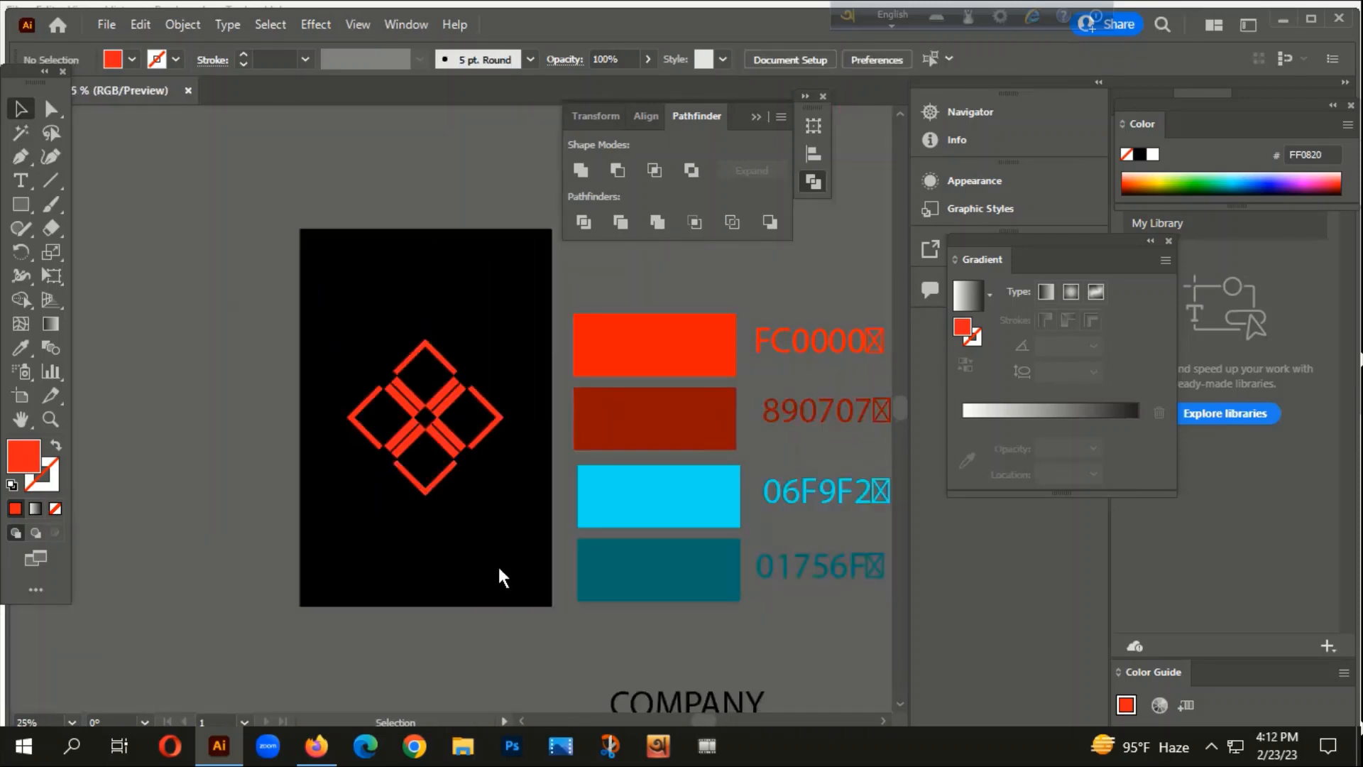
- Apply a linear gradient fill to the group of red crossed double bars in place of its solid color
alt+scroll(441, 492, up, 2)
click(444, 384)
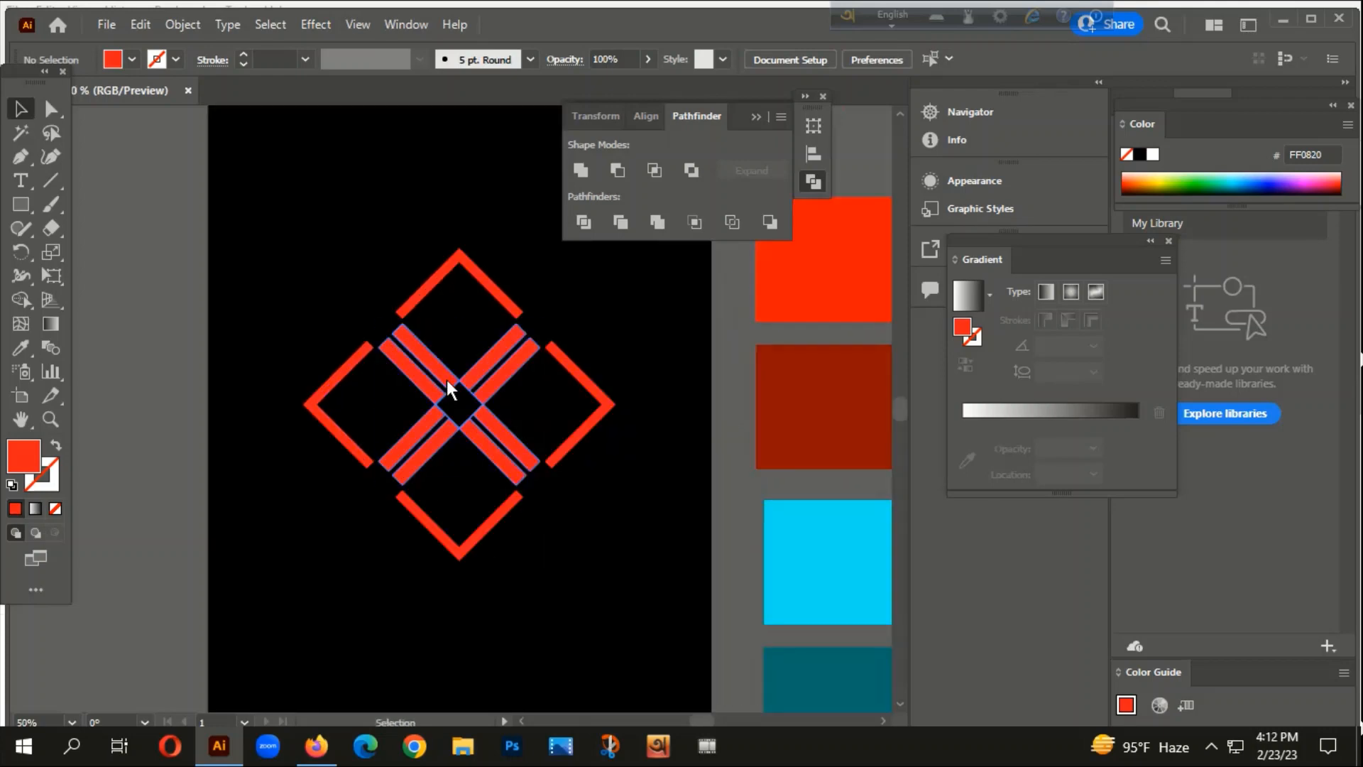
alt+scroll(445, 380, down, 2)
drag(500, 537, 377, 478)
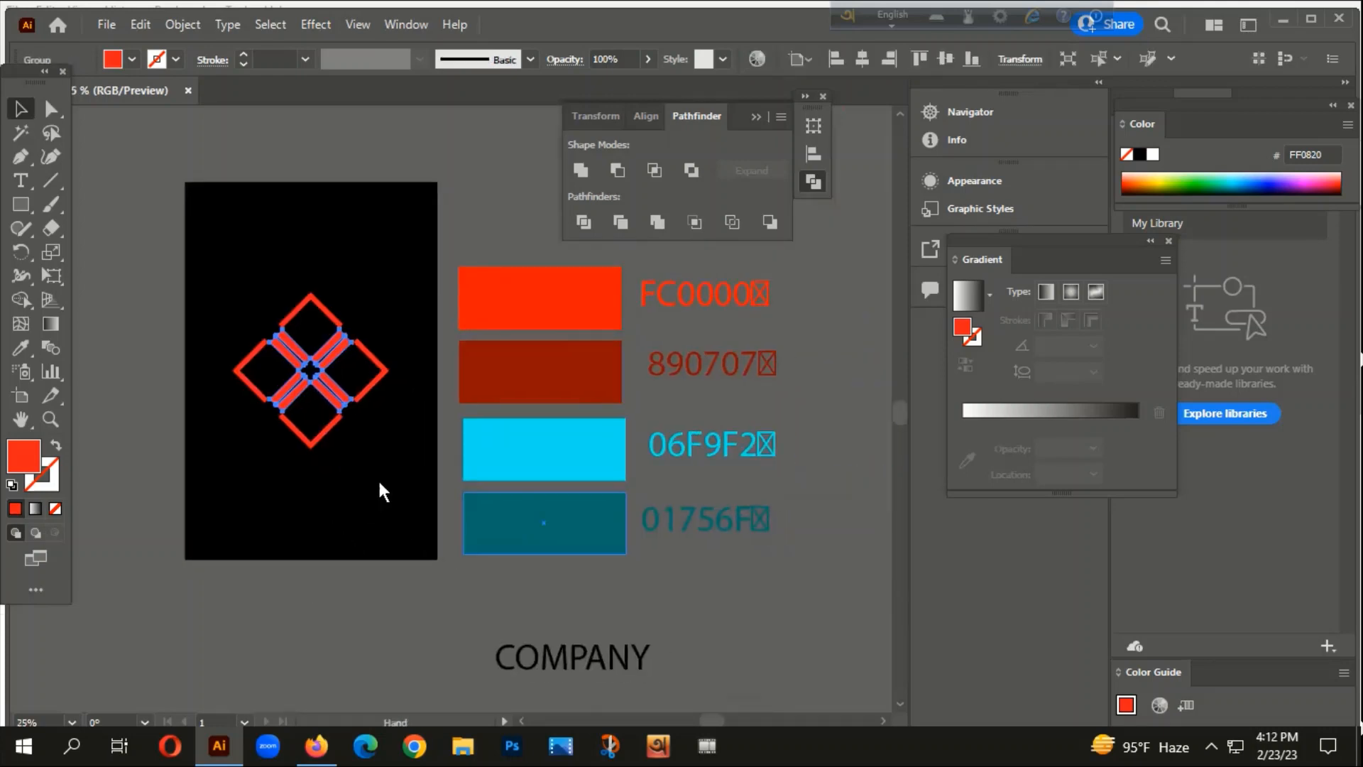
scroll(785, 317, up, 3)
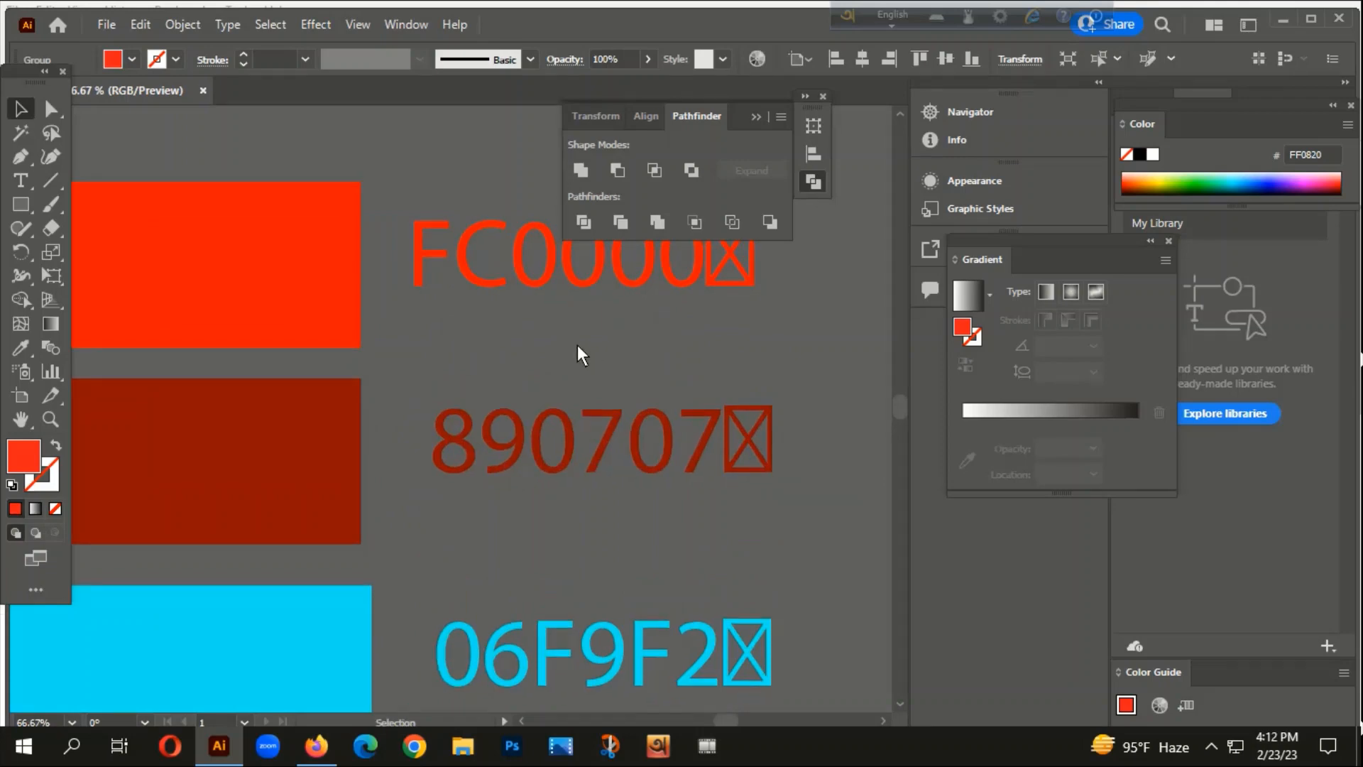
alt+scroll(577, 344, down, 2)
drag(670, 471, 650, 351)
scroll(710, 270, up, 1)
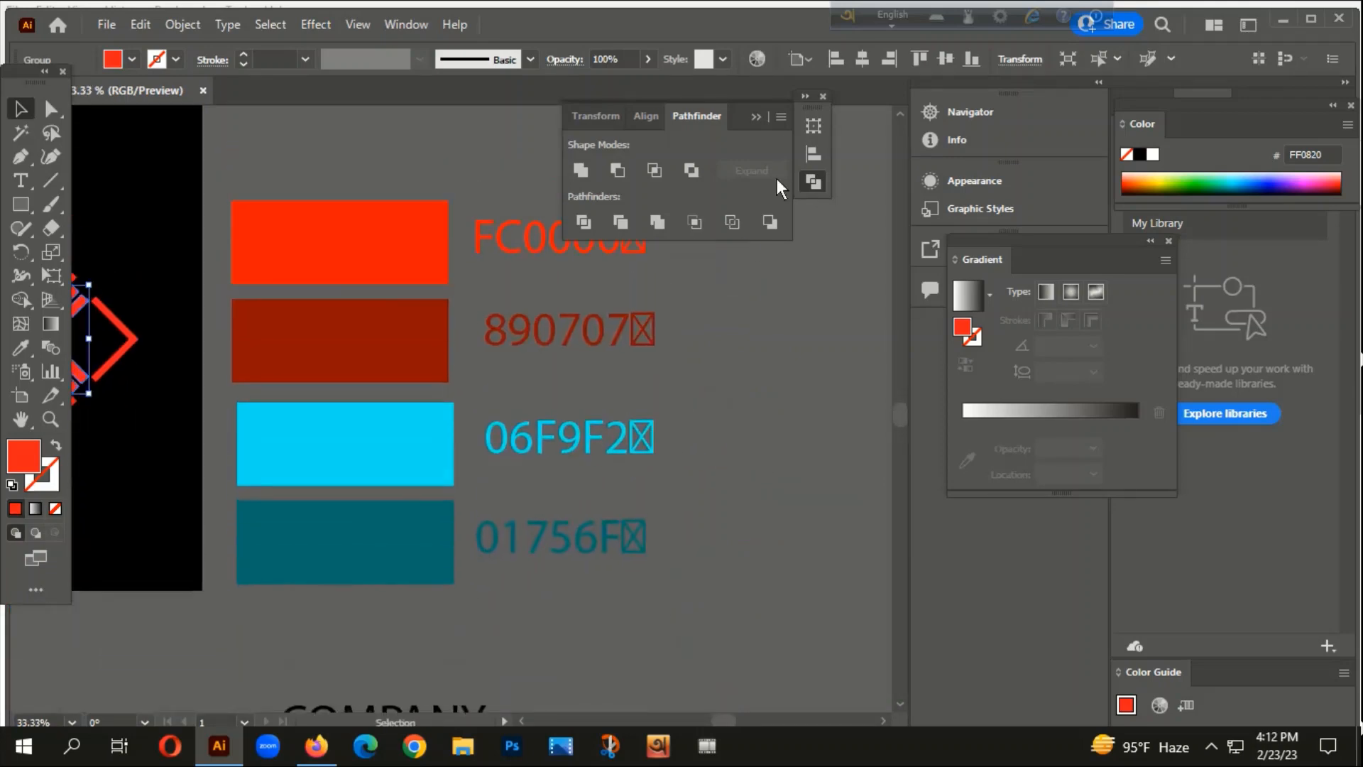
click(760, 117)
alt+scroll(760, 408, down, 1)
scroll(428, 441, down, 1)
alt+scroll(296, 337, up, 2)
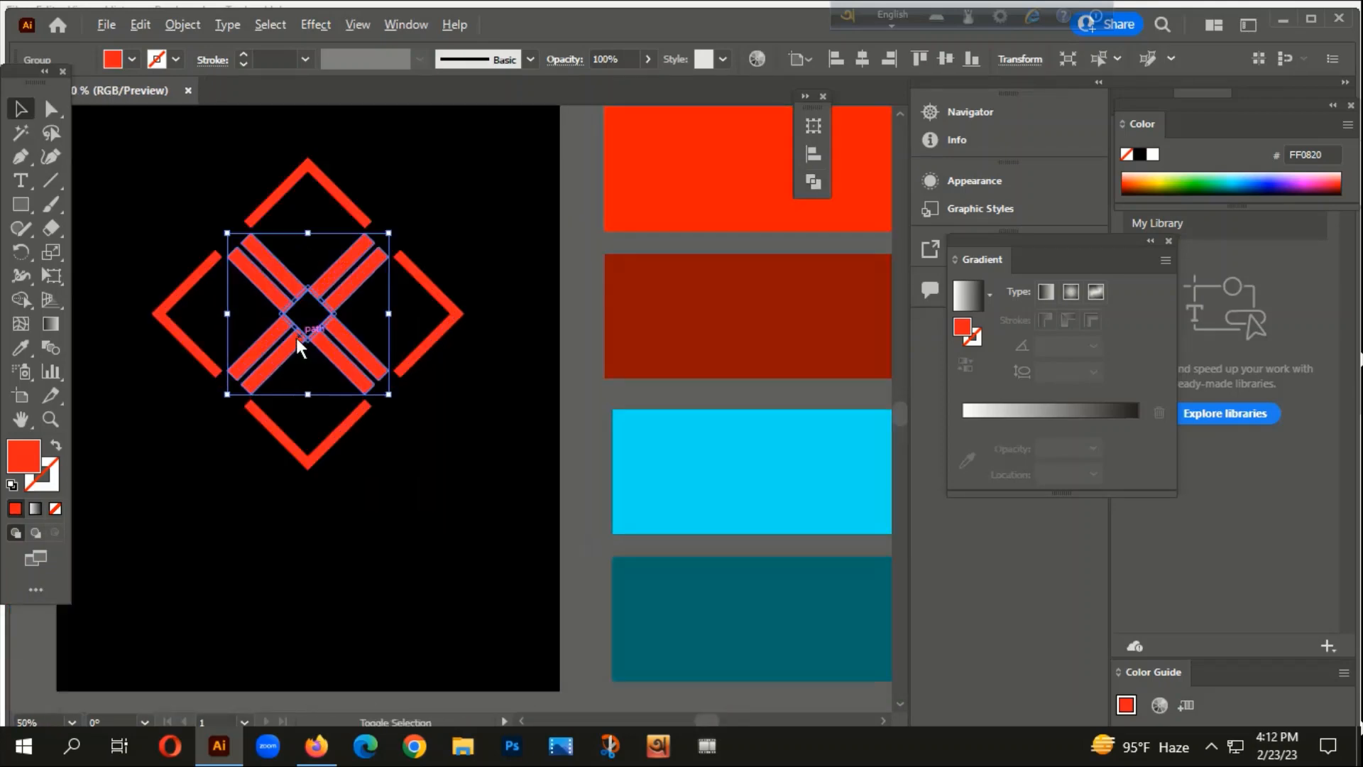
click(35, 509)
alt+scroll(181, 395, down, 3)
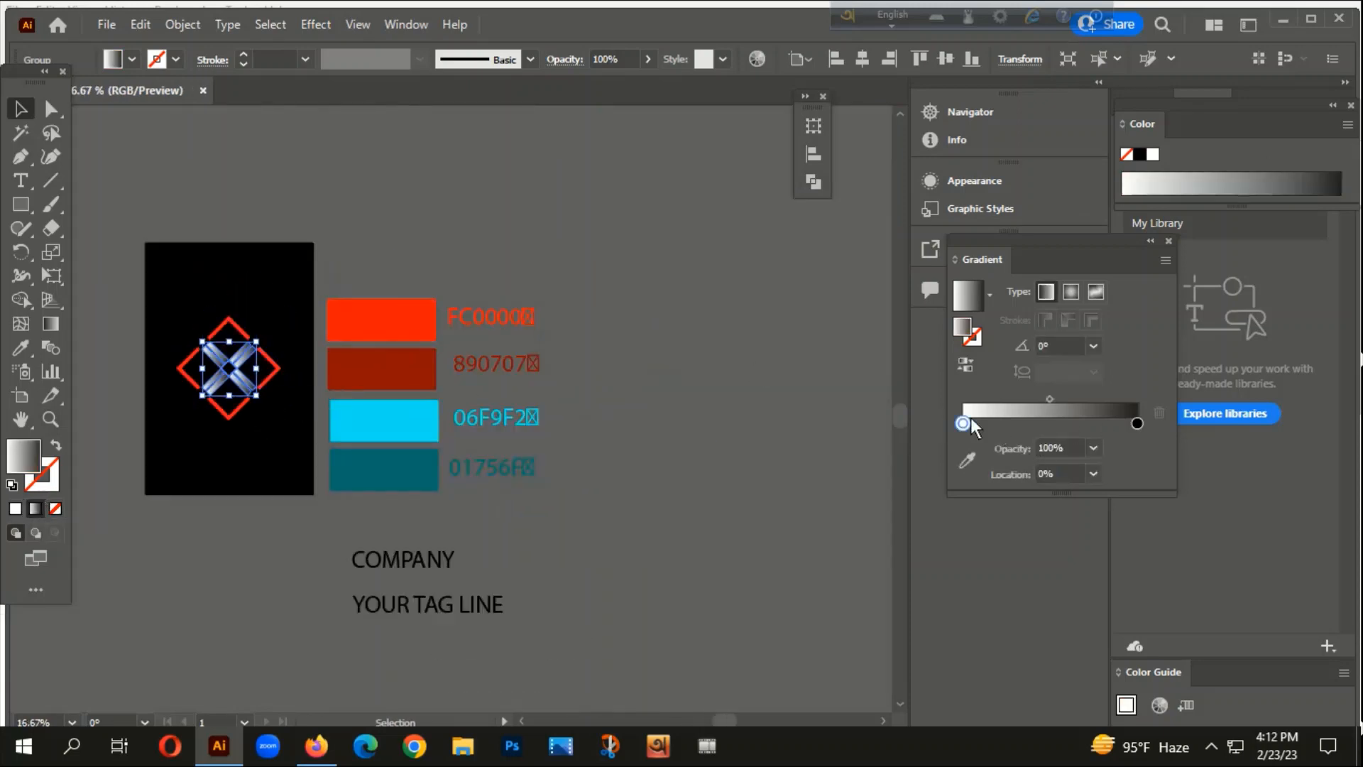
- Sample the reference swatches to color the cross gradient's end stop FC0000 and its starting stop 890707
click(1136, 423)
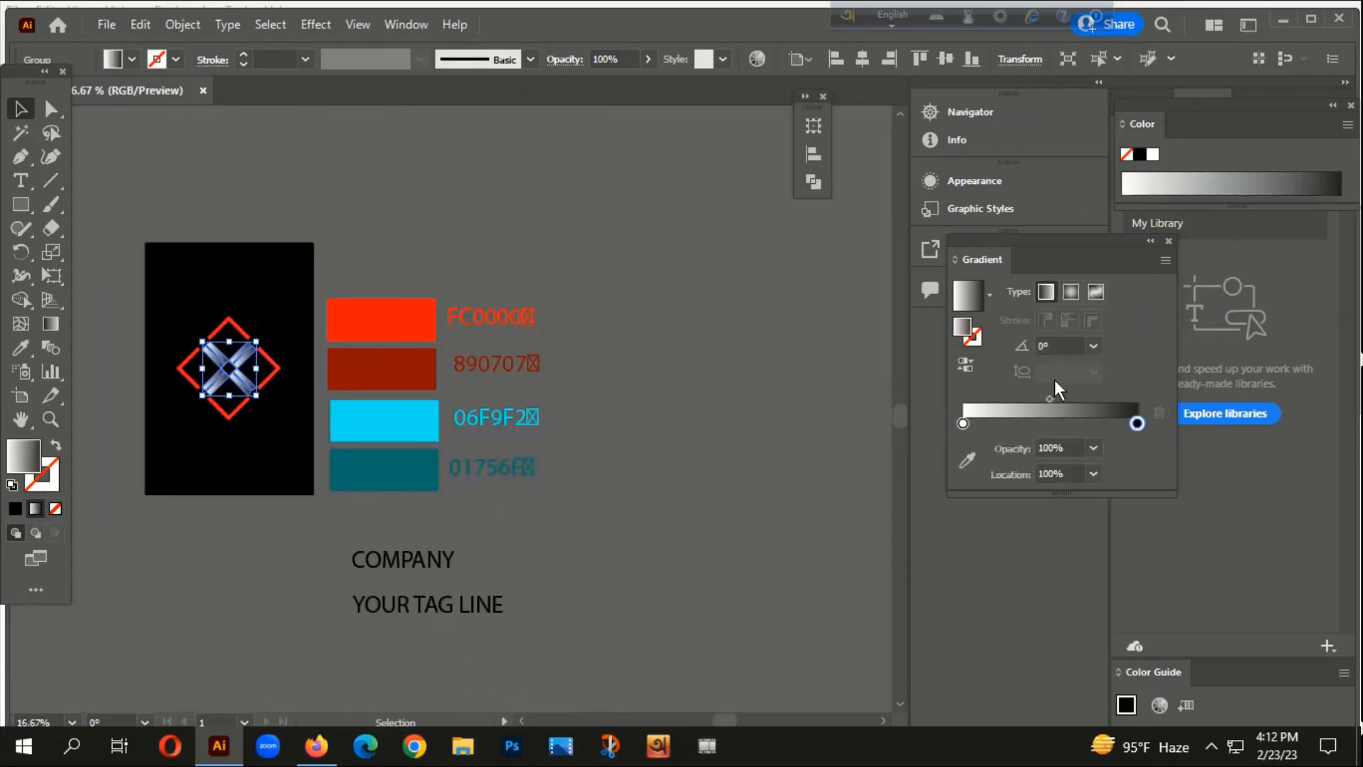
click(18, 348)
click(394, 322)
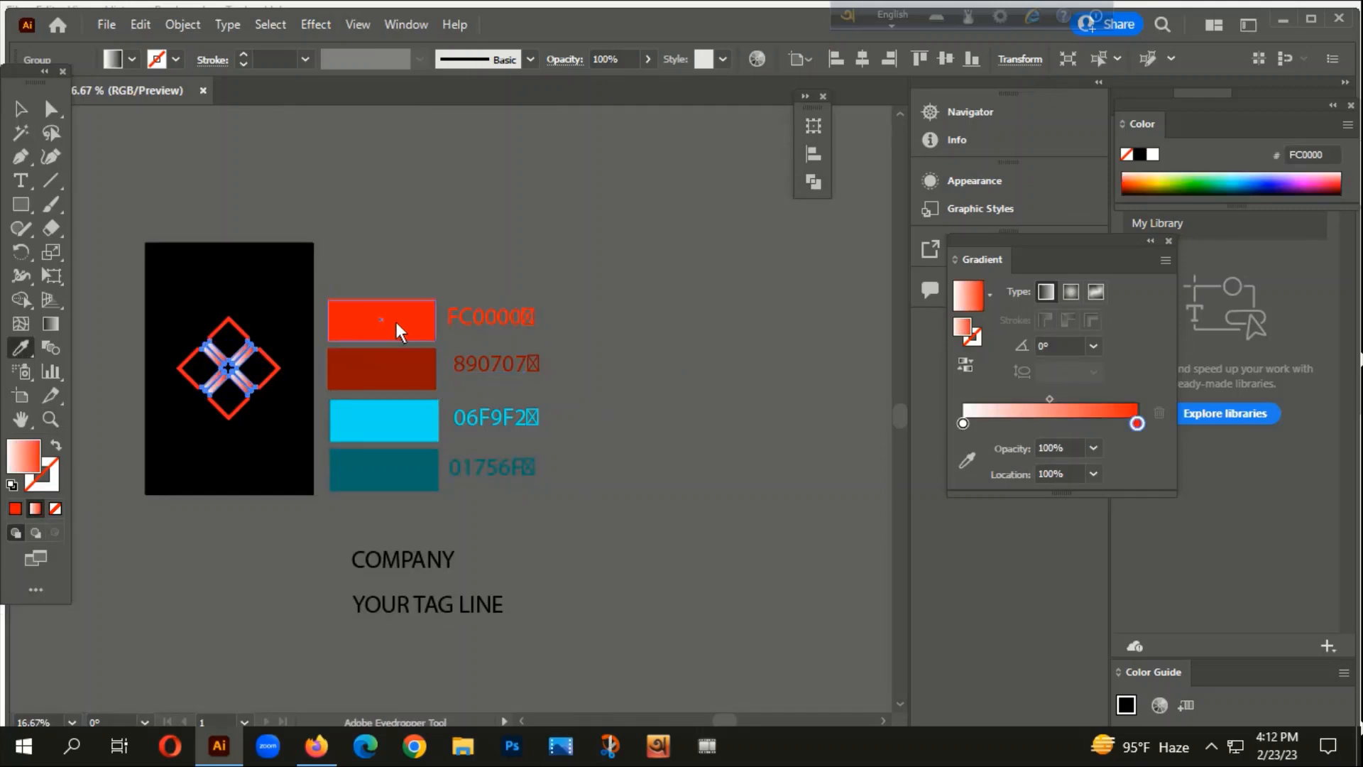
click(962, 424)
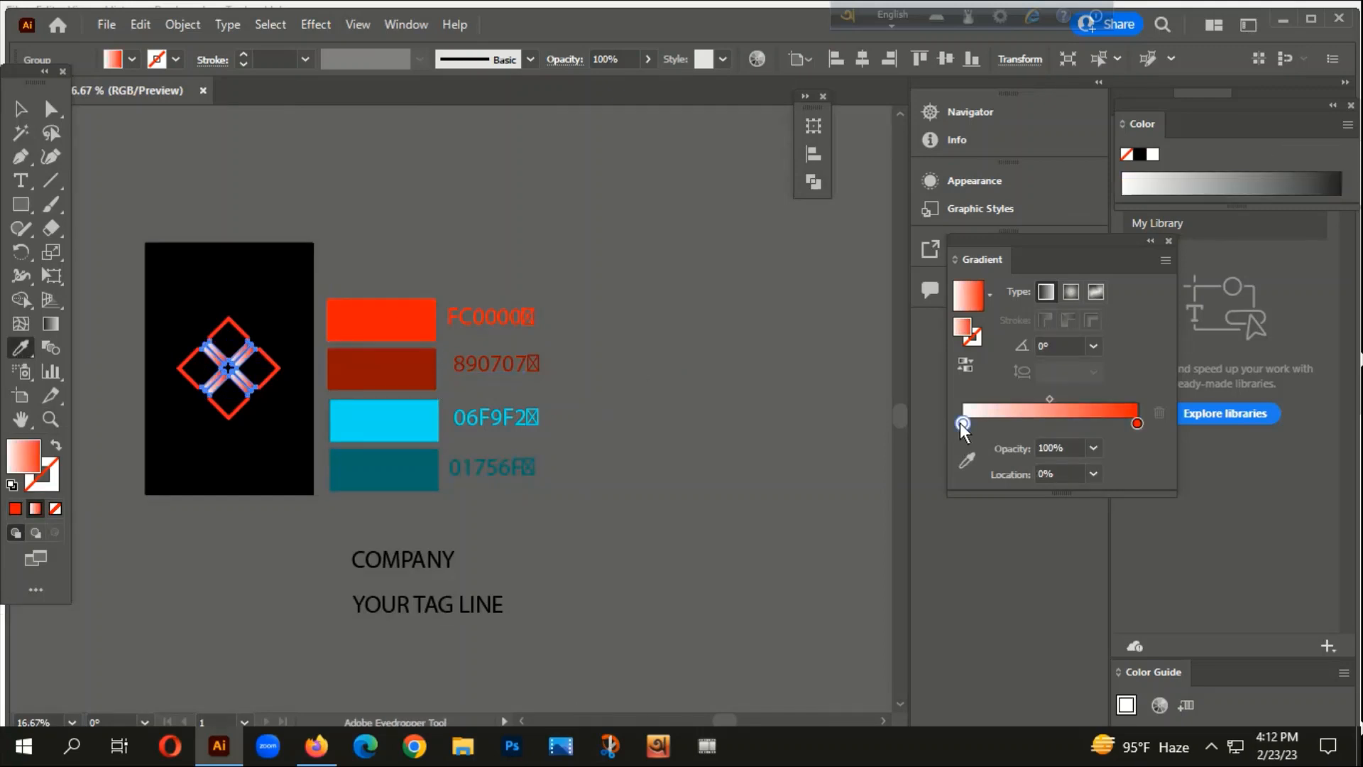
click(360, 383)
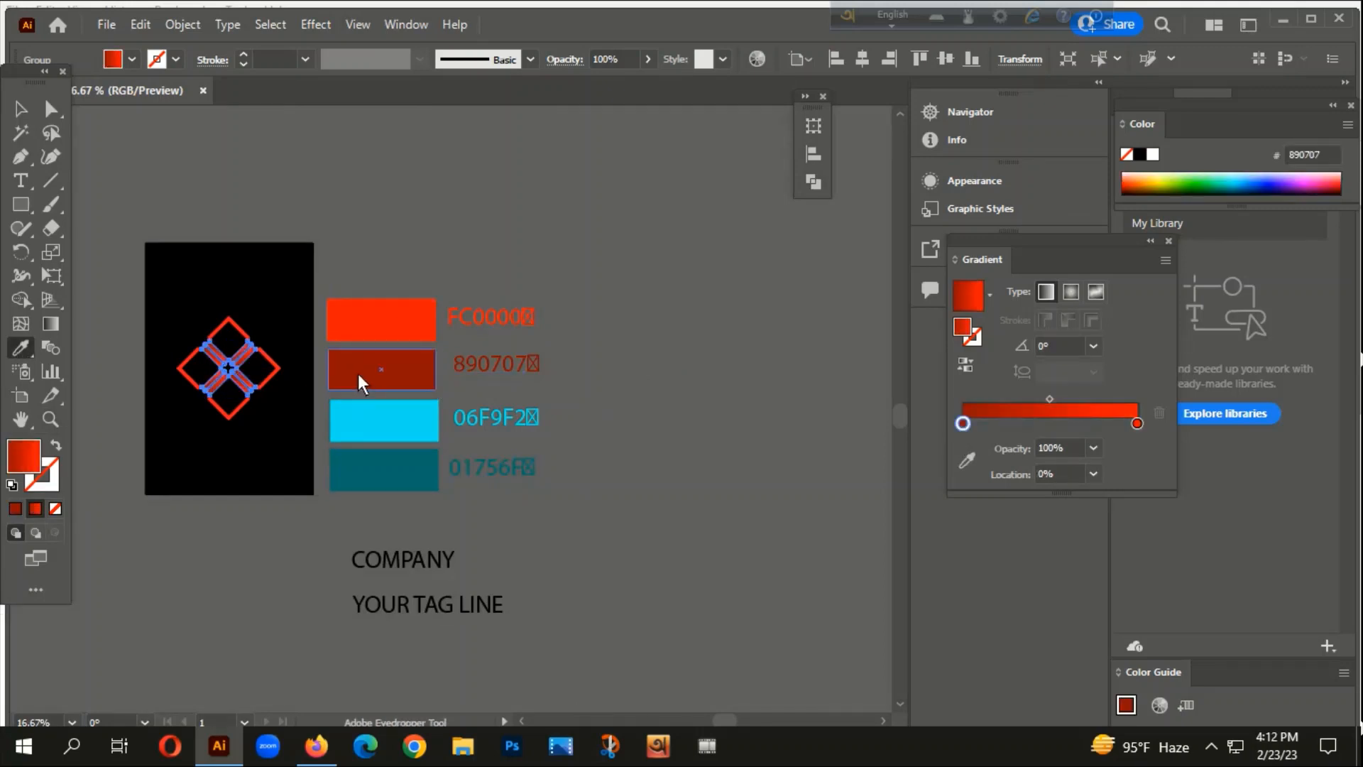
- Set the cross gradient's angle to -90° and deselect the bars
click(1093, 347)
click(1116, 639)
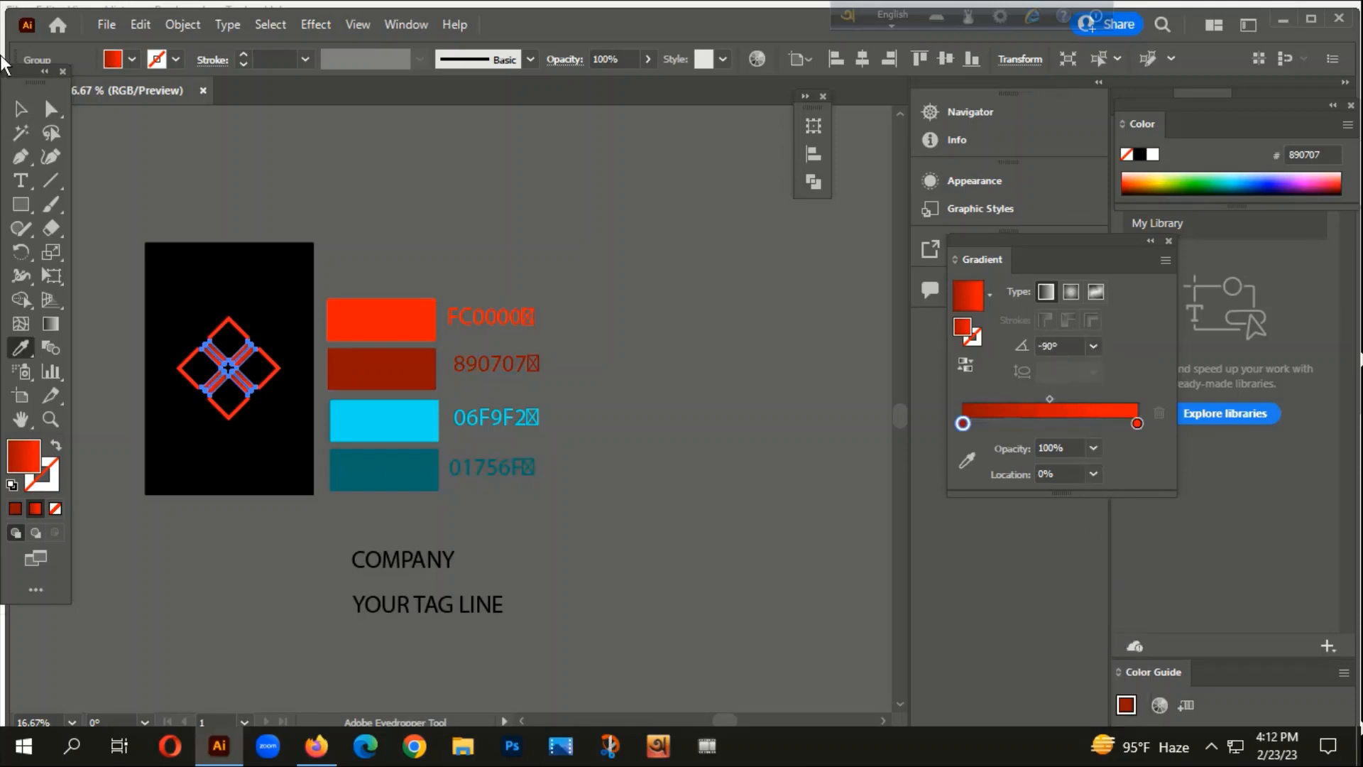
click(21, 109)
click(289, 176)
drag(299, 209, 375, 116)
scroll(275, 317, up, 3)
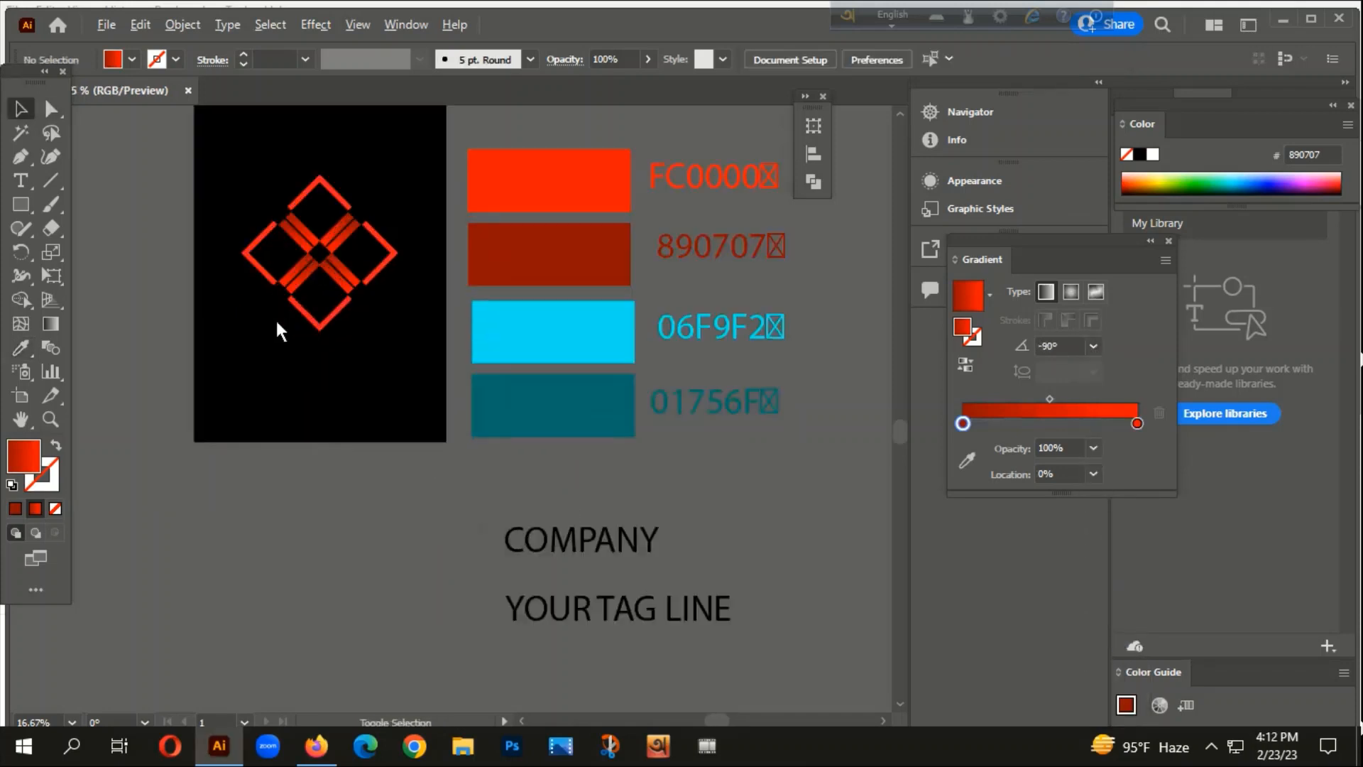
- Select the four separate red corner pieces of the diamond frame and group them
click(365, 331)
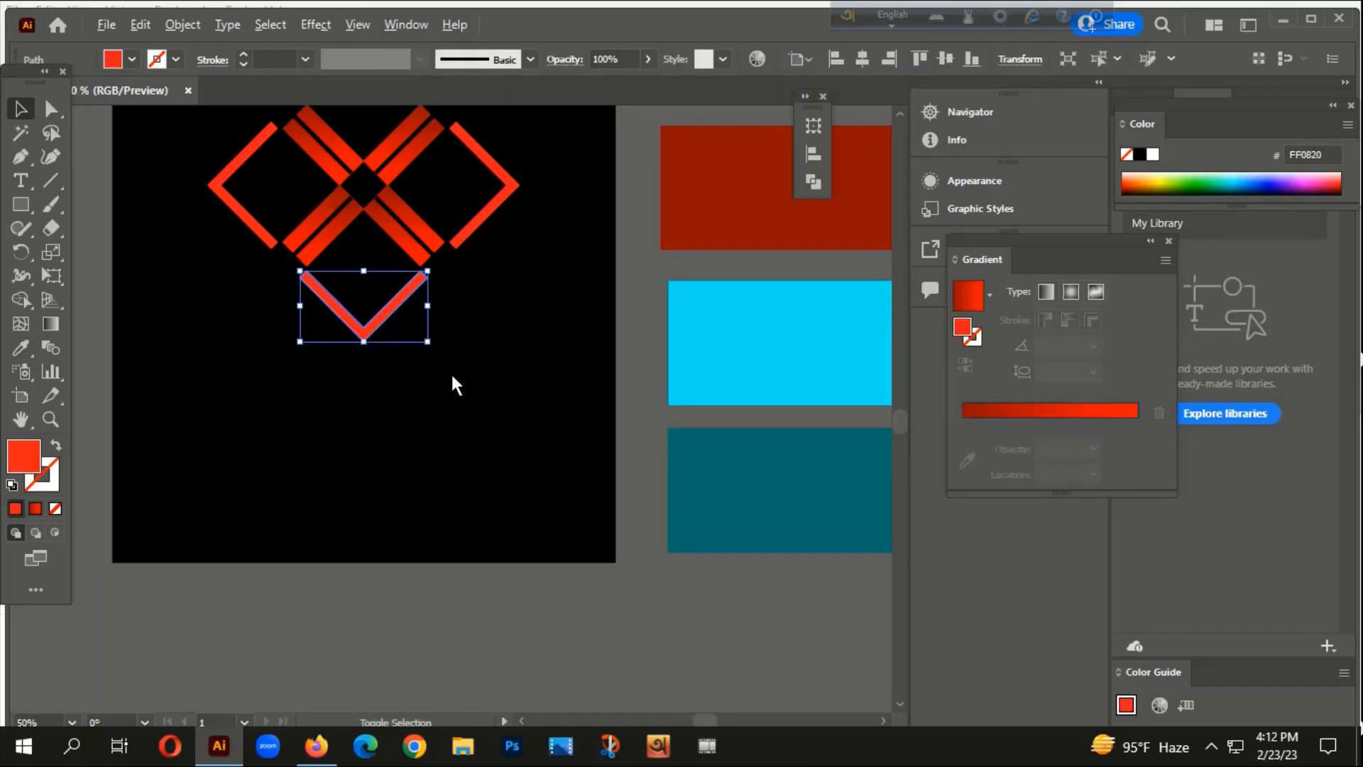
drag(450, 372, 440, 496)
shift+click(471, 340)
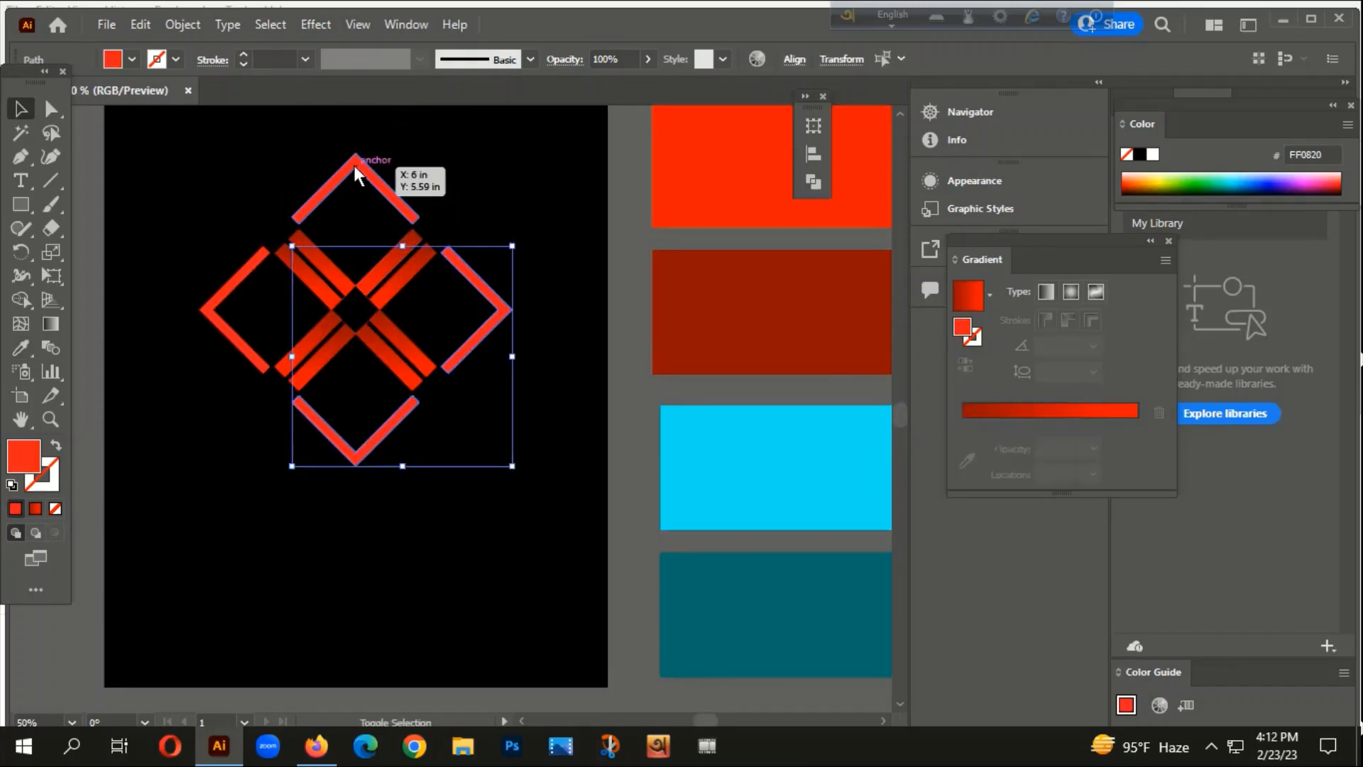
shift+click(357, 167)
shift+click(231, 284)
right_click(230, 284)
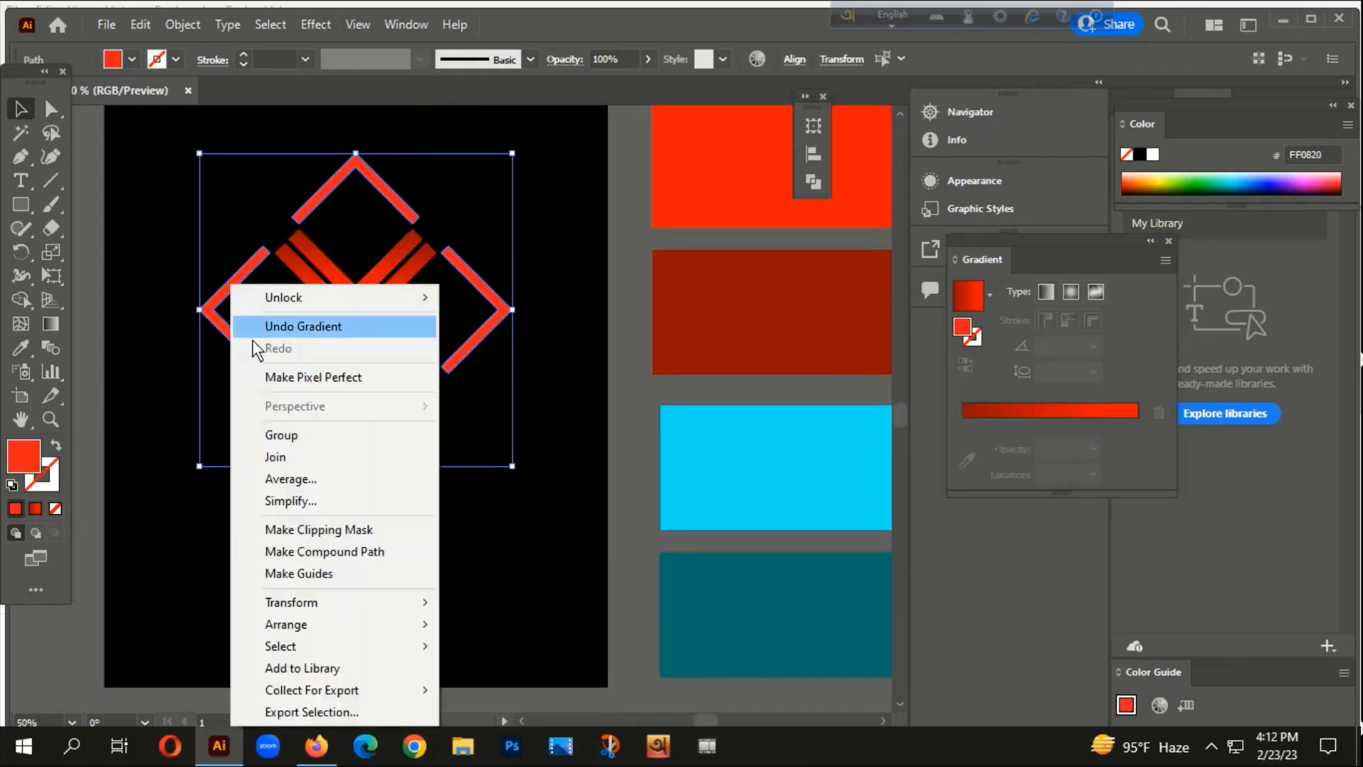
click(279, 431)
scroll(245, 393, down, 3)
drag(381, 477, 349, 445)
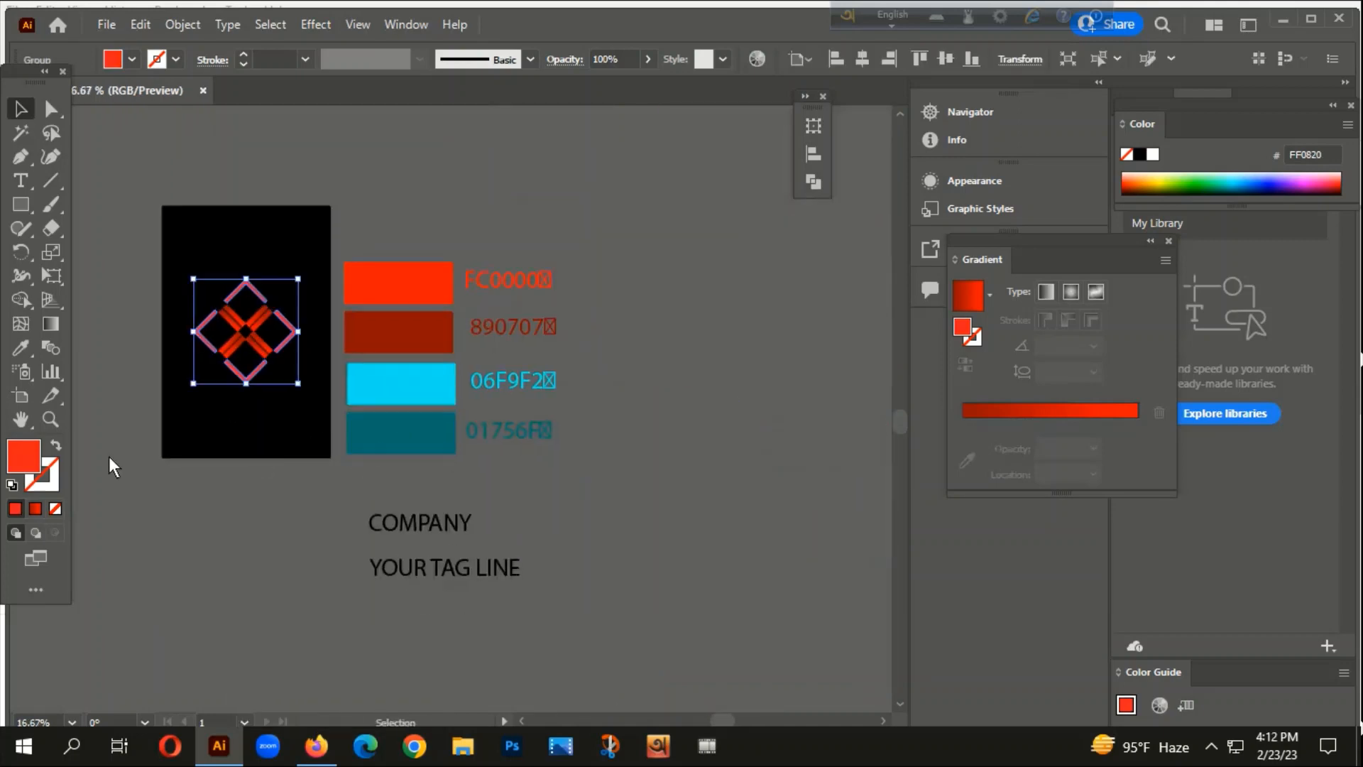
- Give the corner group a gradient fill with the end stop sampled as 06F9F2 and the starting stop as 01756F
click(33, 510)
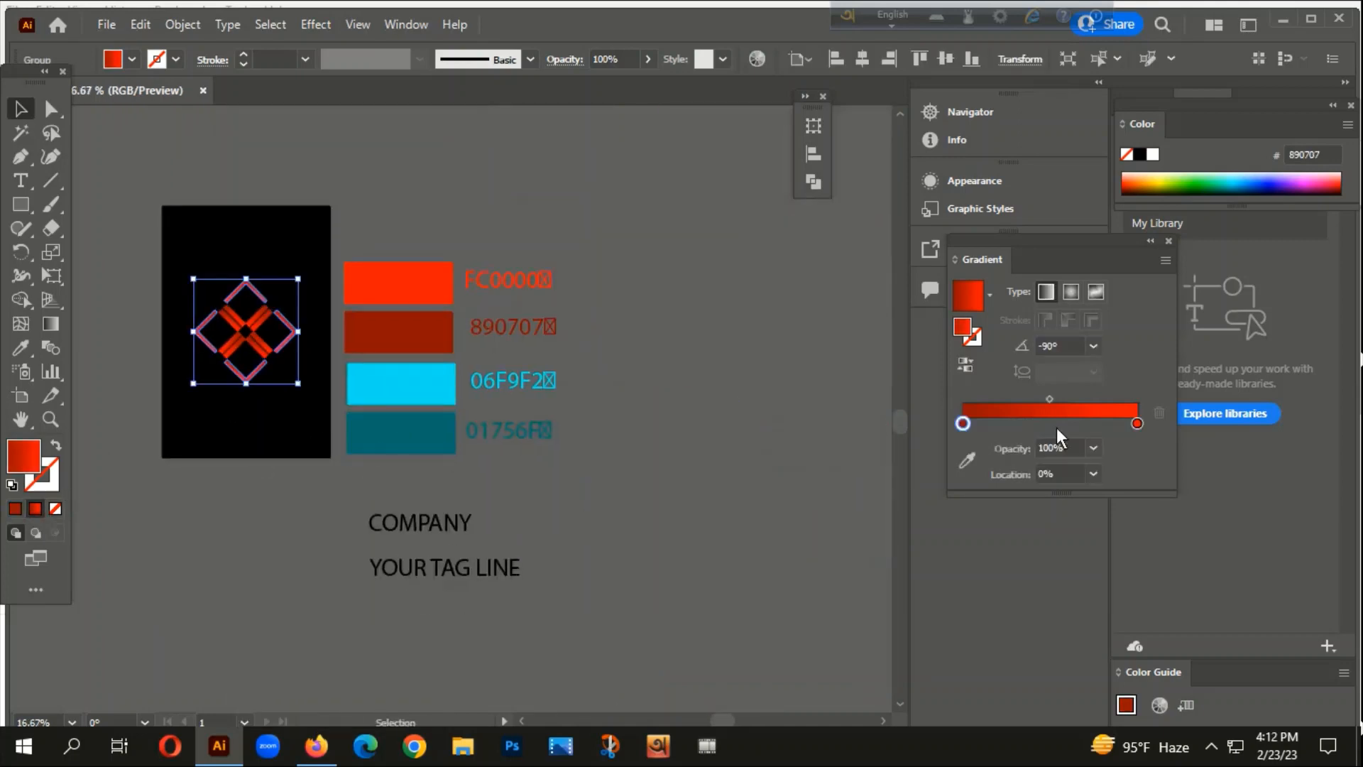
click(1136, 423)
click(20, 347)
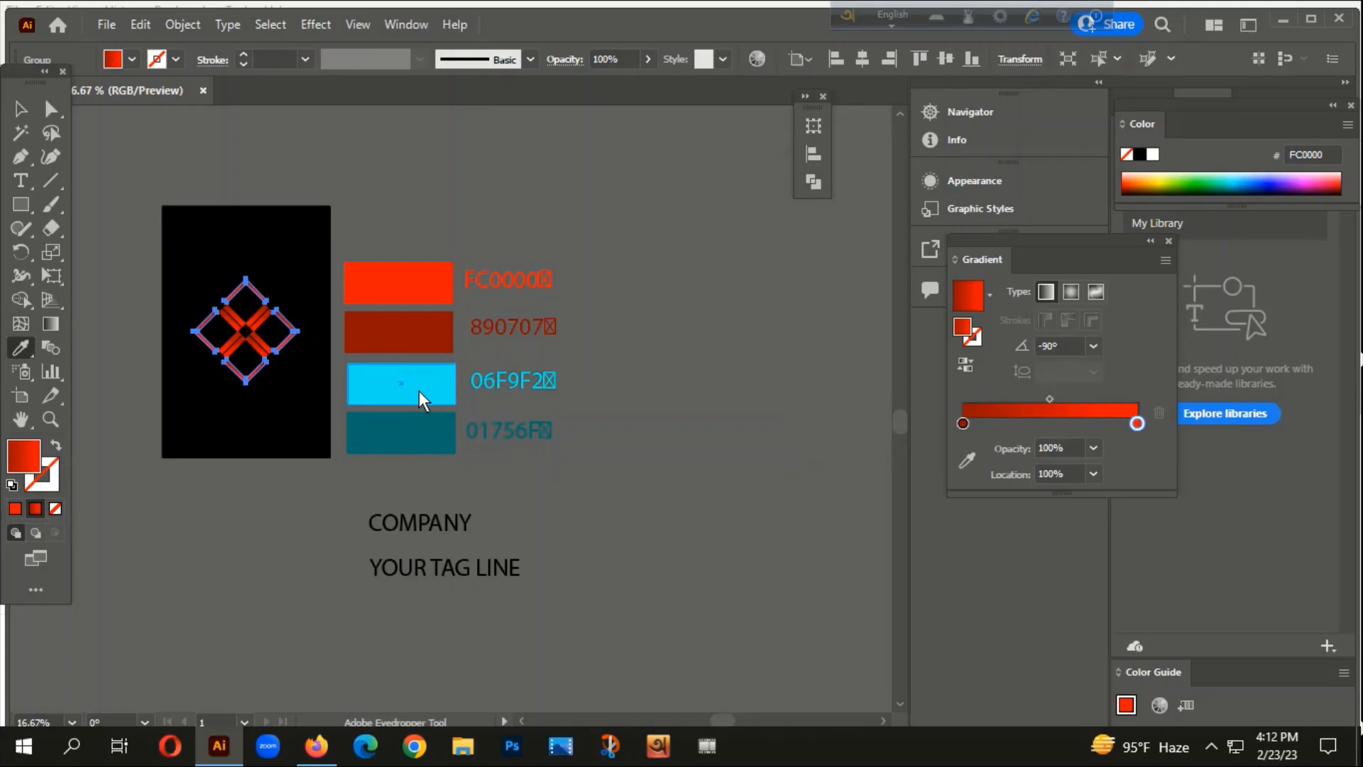
shift+click(419, 391)
click(962, 423)
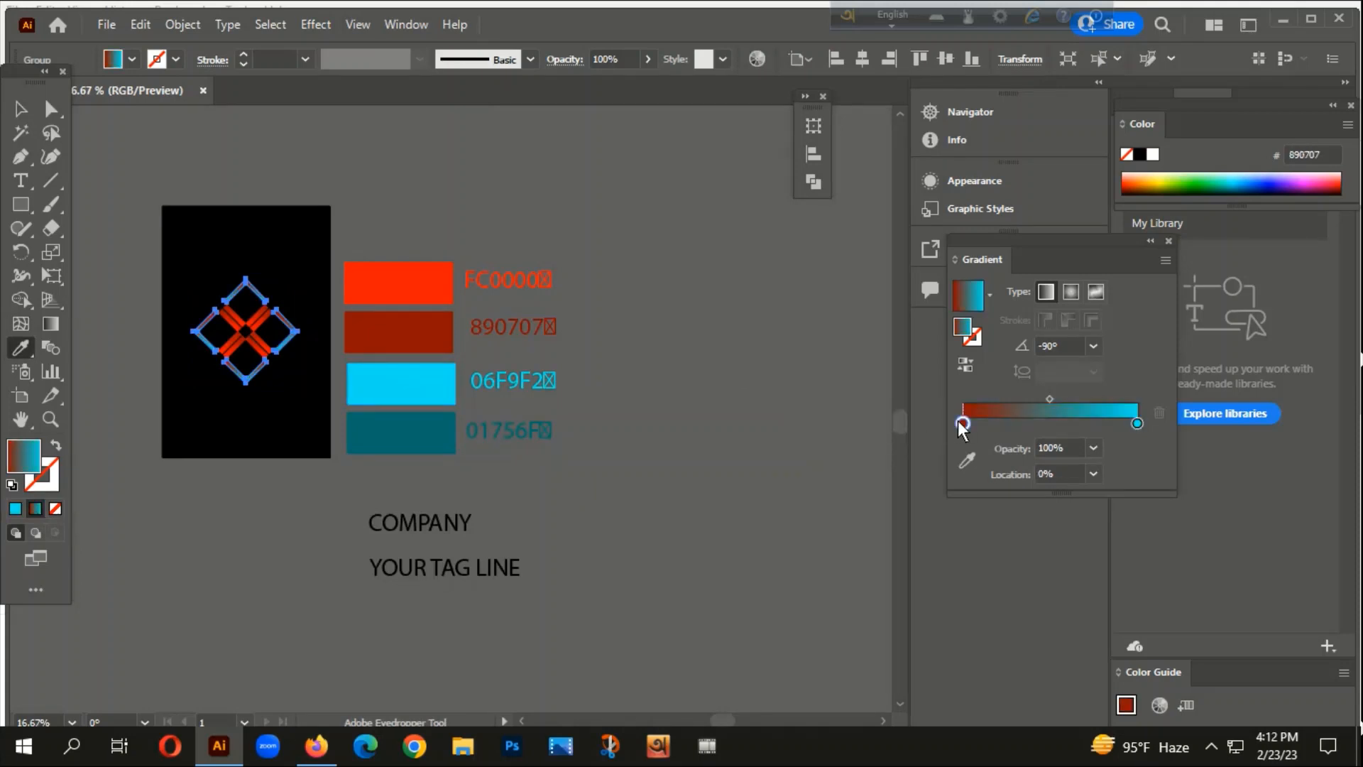
shift+click(404, 437)
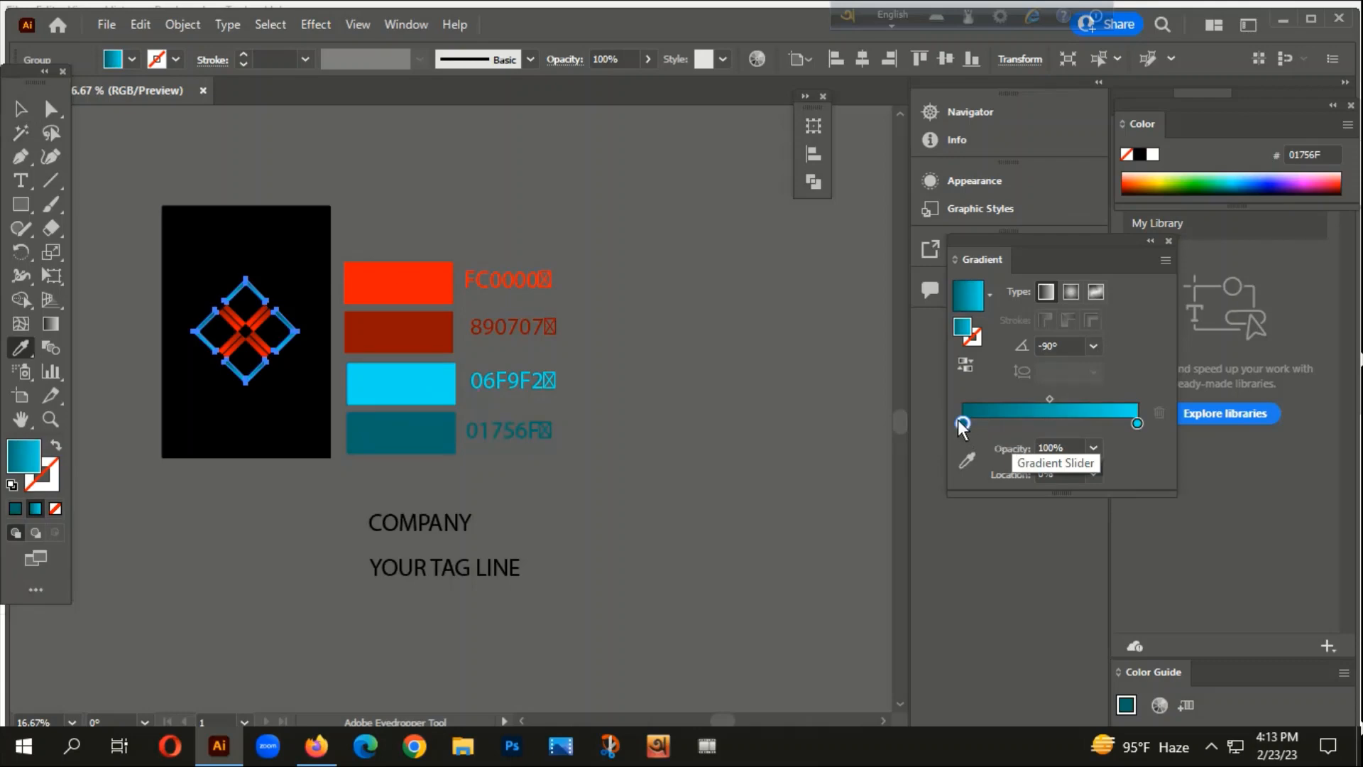
- Place a dark teal 01756F stop inside the corner gradient, recolor its starting stop 06F9F2, and deselect the corners
mouse_move(963, 423)
mouse_down()
mouse_move(1067, 423)
mouse_move(952, 424)
mouse_up()
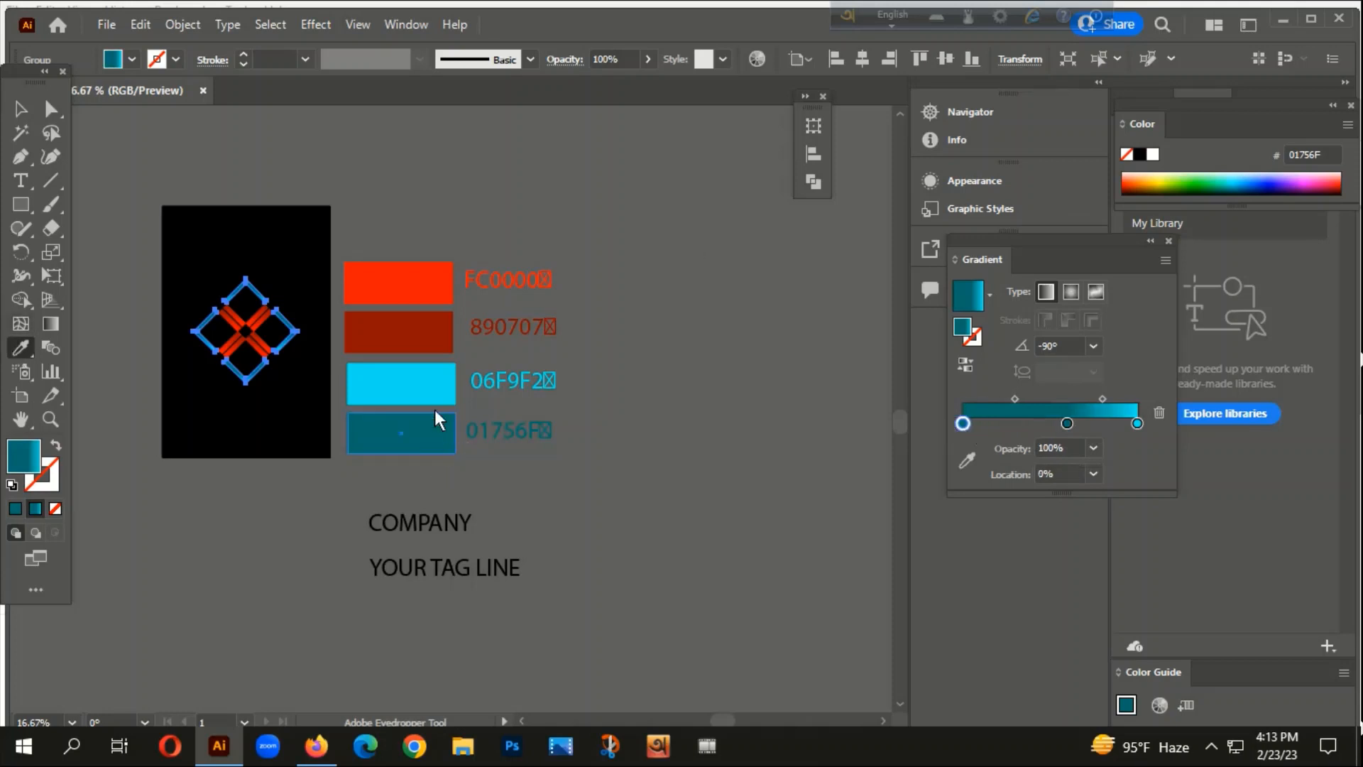
click(428, 384)
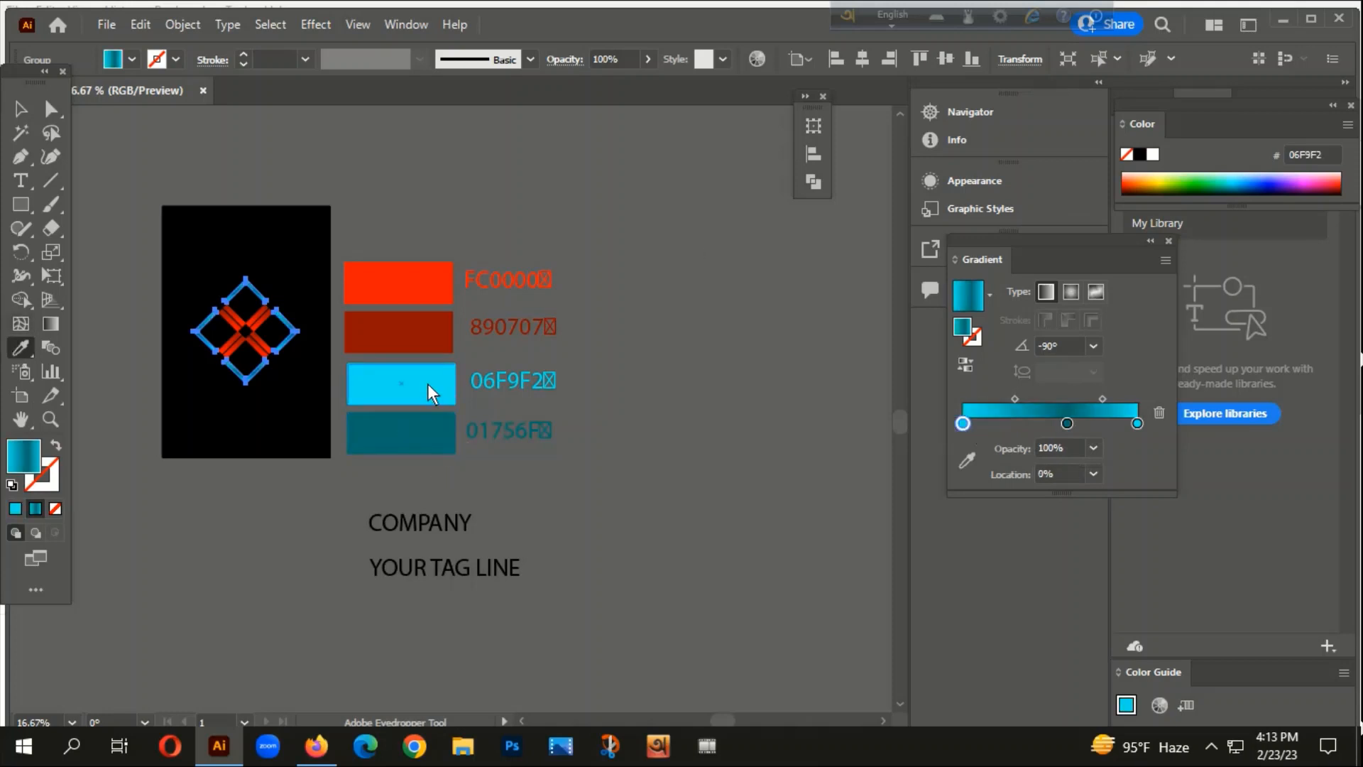
click(21, 109)
click(295, 186)
drag(347, 201, 411, 165)
scroll(320, 314, up, 2)
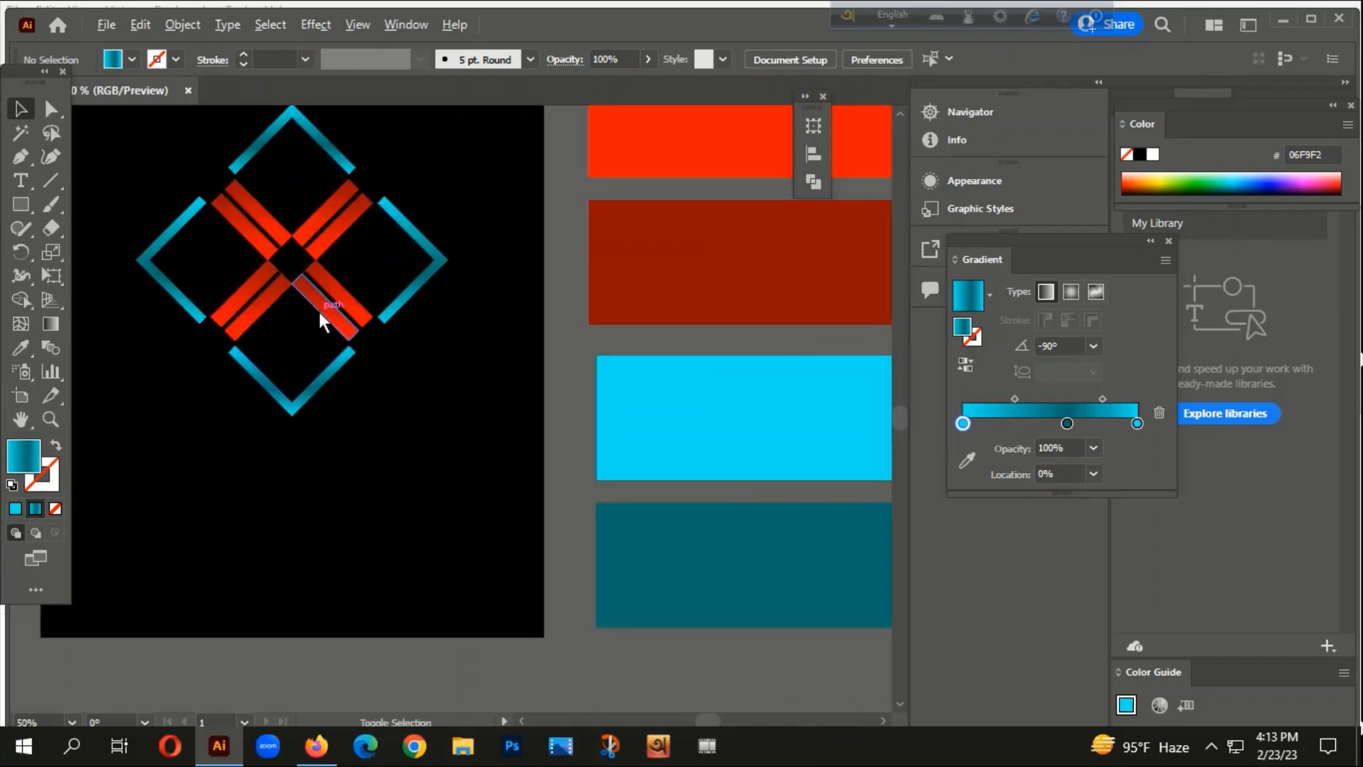
scroll(426, 401, up, 1)
scroll(476, 414, down, 2)
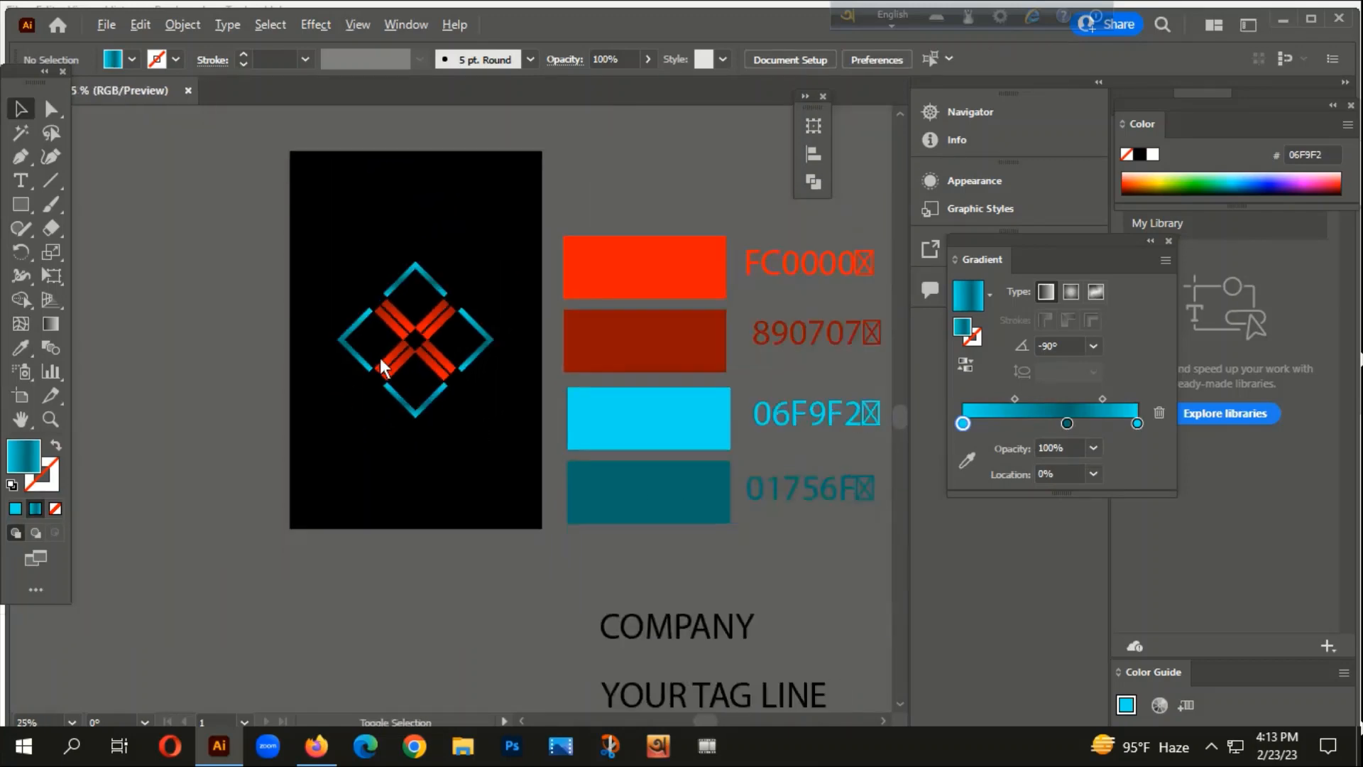
- Group the red cross and the blue diamond corners into one logo object and deselect it
drag(306, 217, 470, 397)
right_click(458, 274)
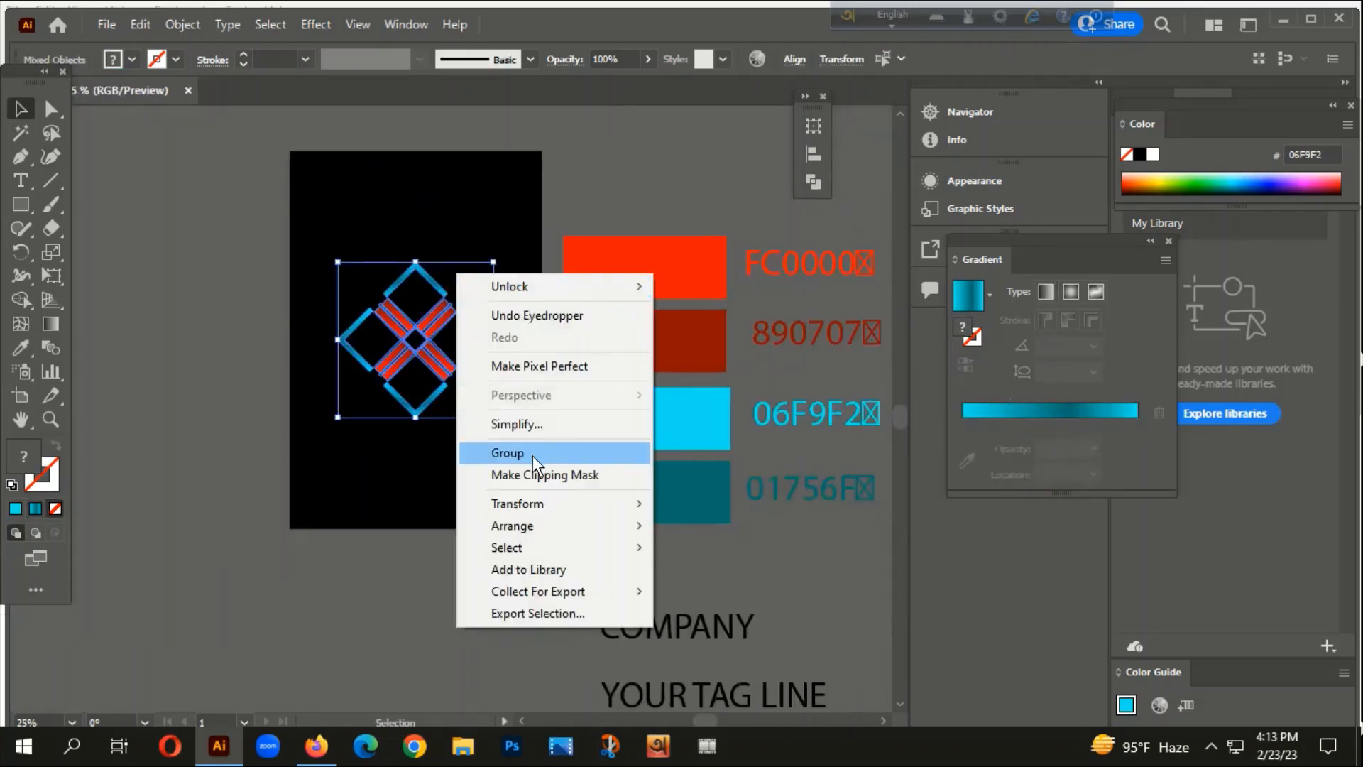
click(532, 453)
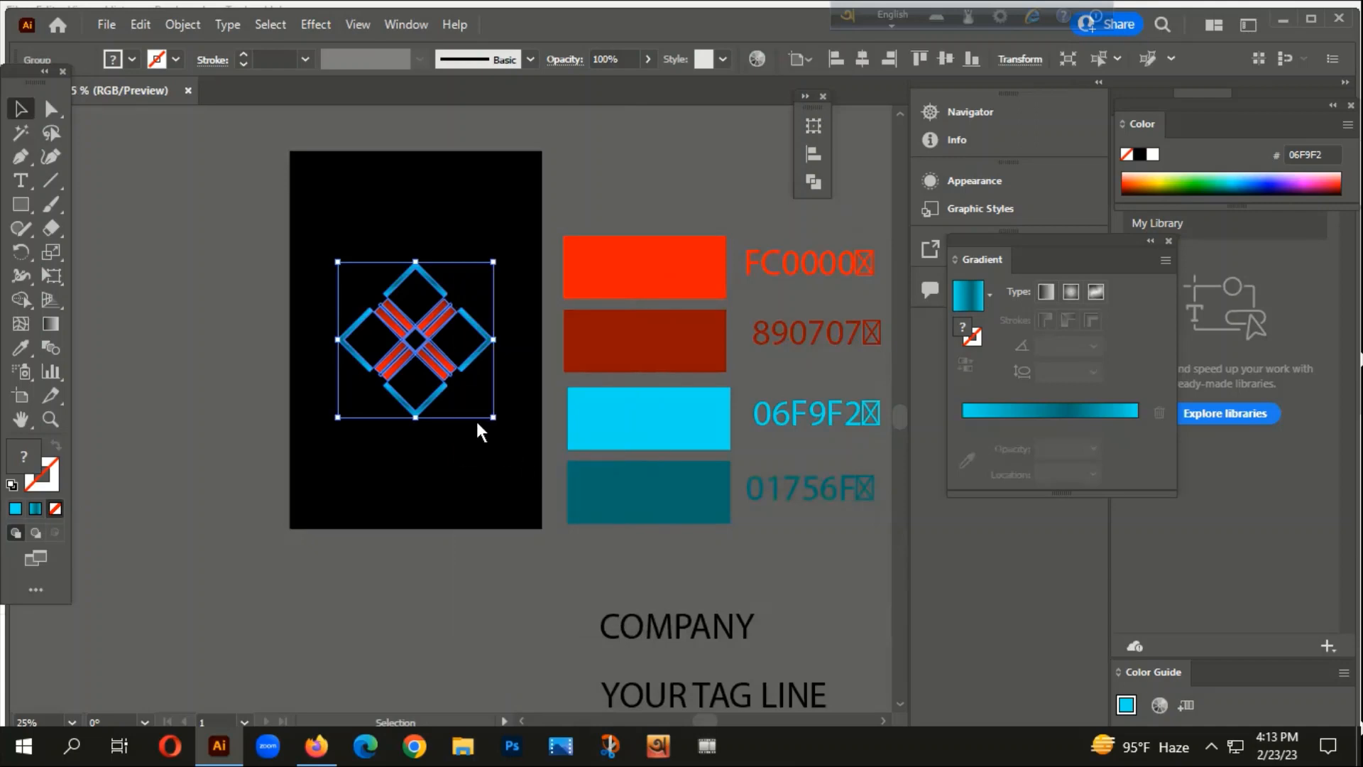
click(457, 442)
scroll(430, 392, up, 1)
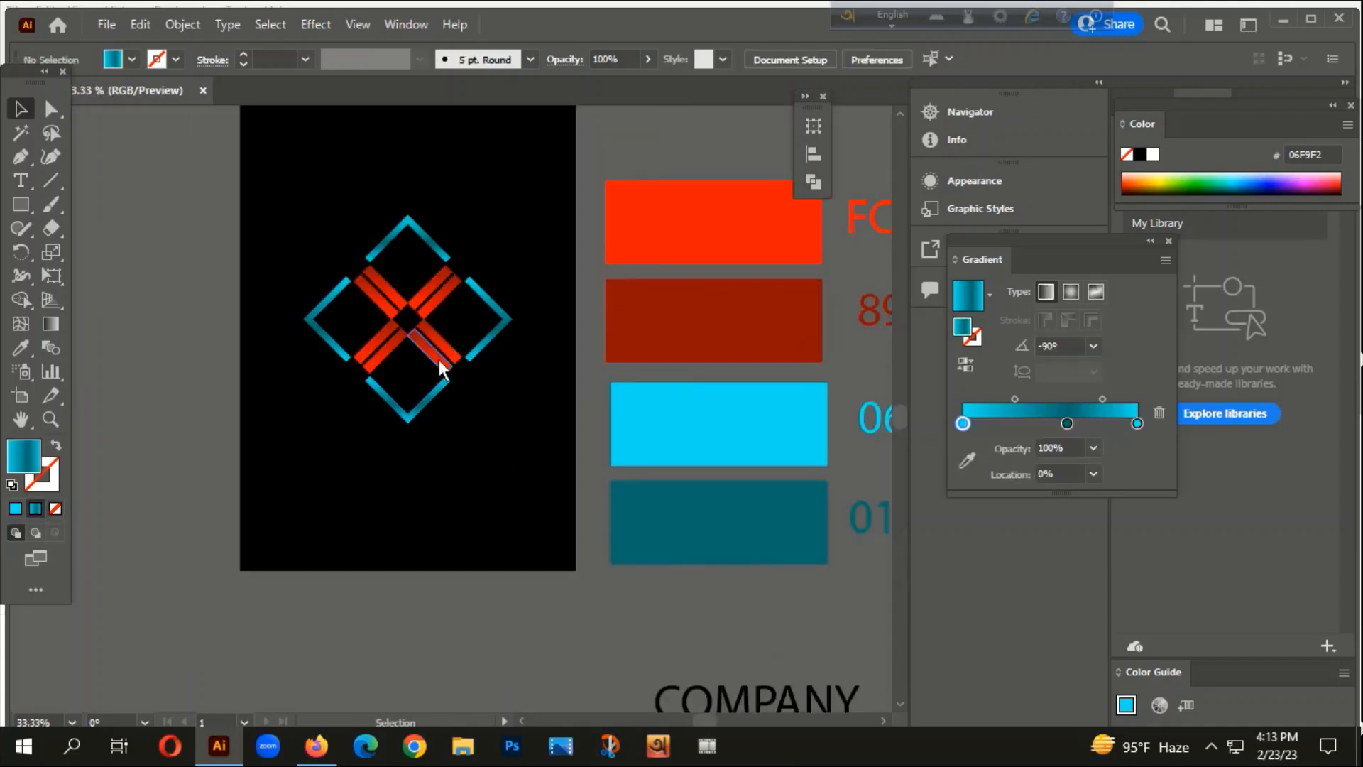
- Center the grouped logo vertically on the black artboard and deselect it
click(436, 353)
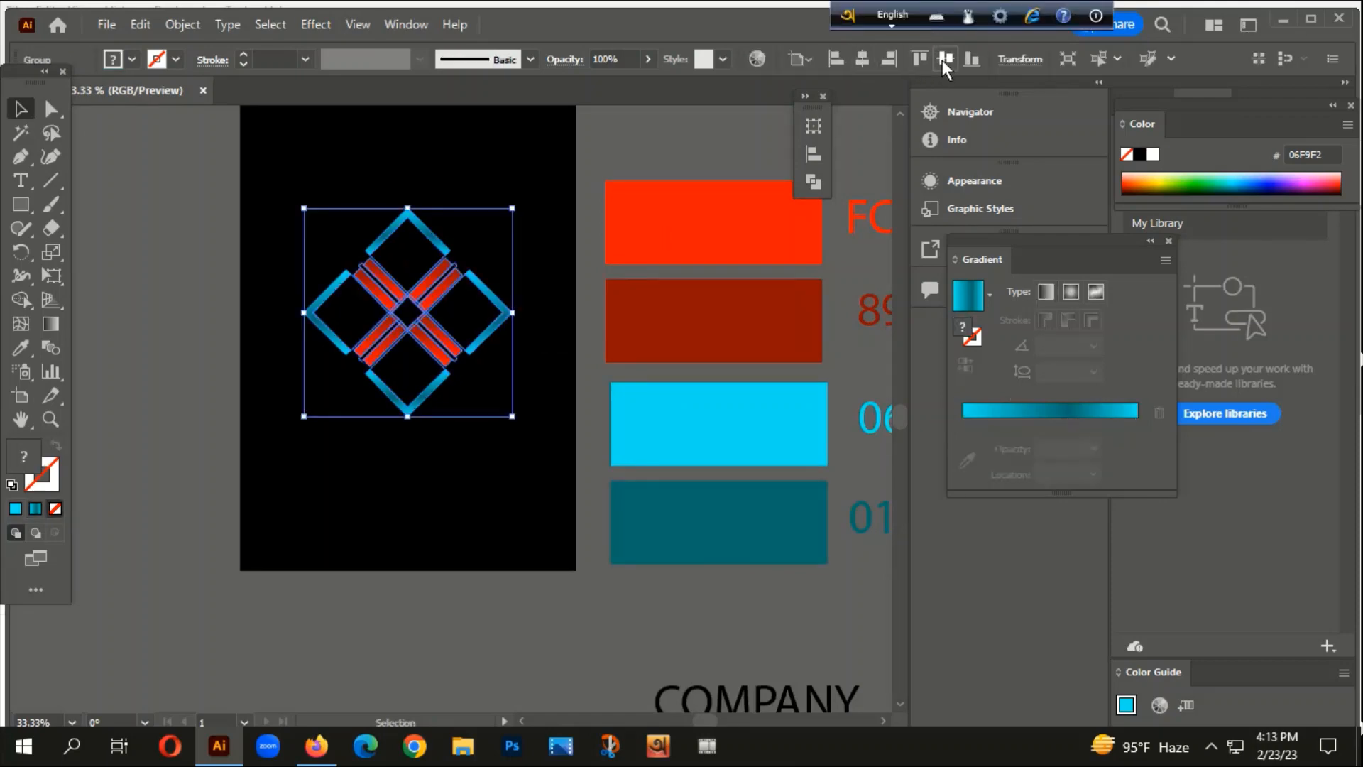
click(944, 60)
click(522, 497)
- Copy the COMPANY text onto the black artboard below the logo and fill it with the 06F9F2 swatch color
scroll(516, 487, down, 3)
drag(574, 552, 470, 305)
key(i)
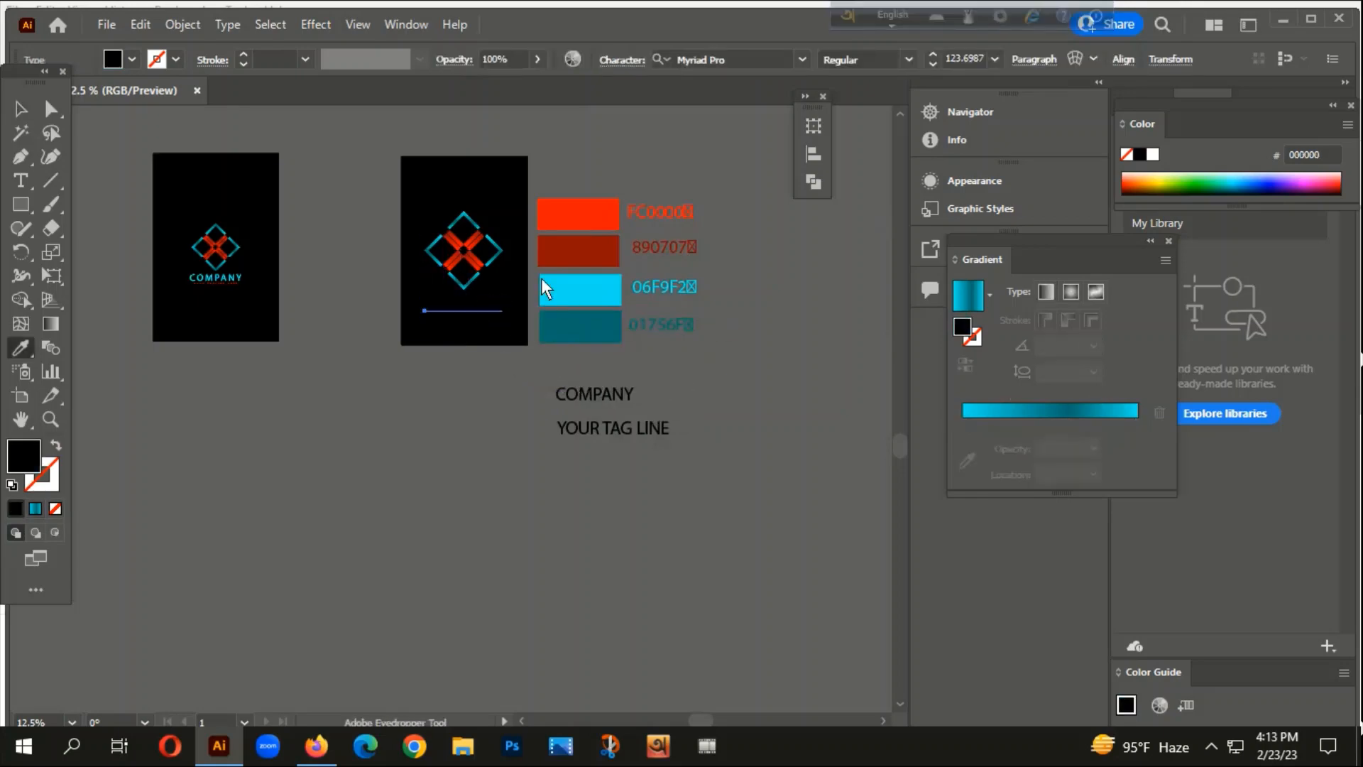
click(597, 287)
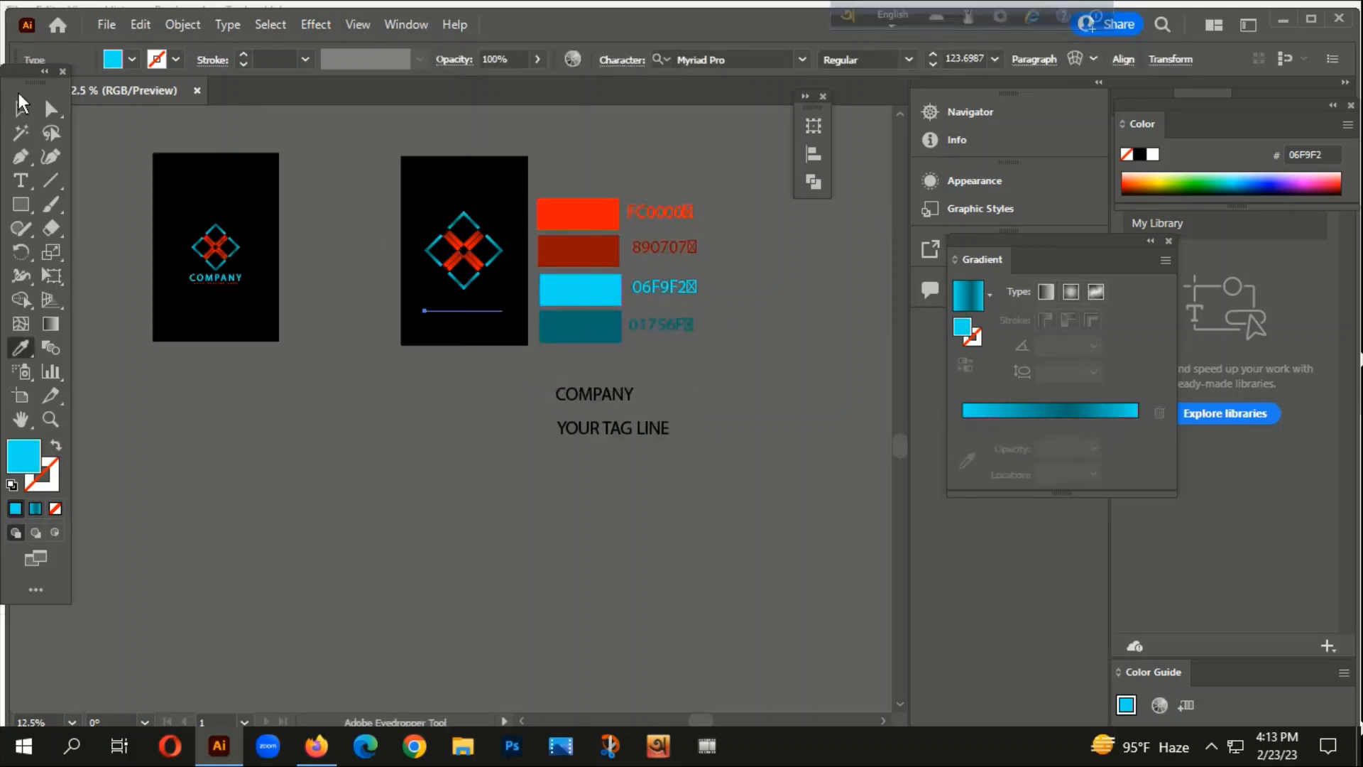
- Bring the copied COMPANY text to the front of the black artboard background
right_click(437, 317)
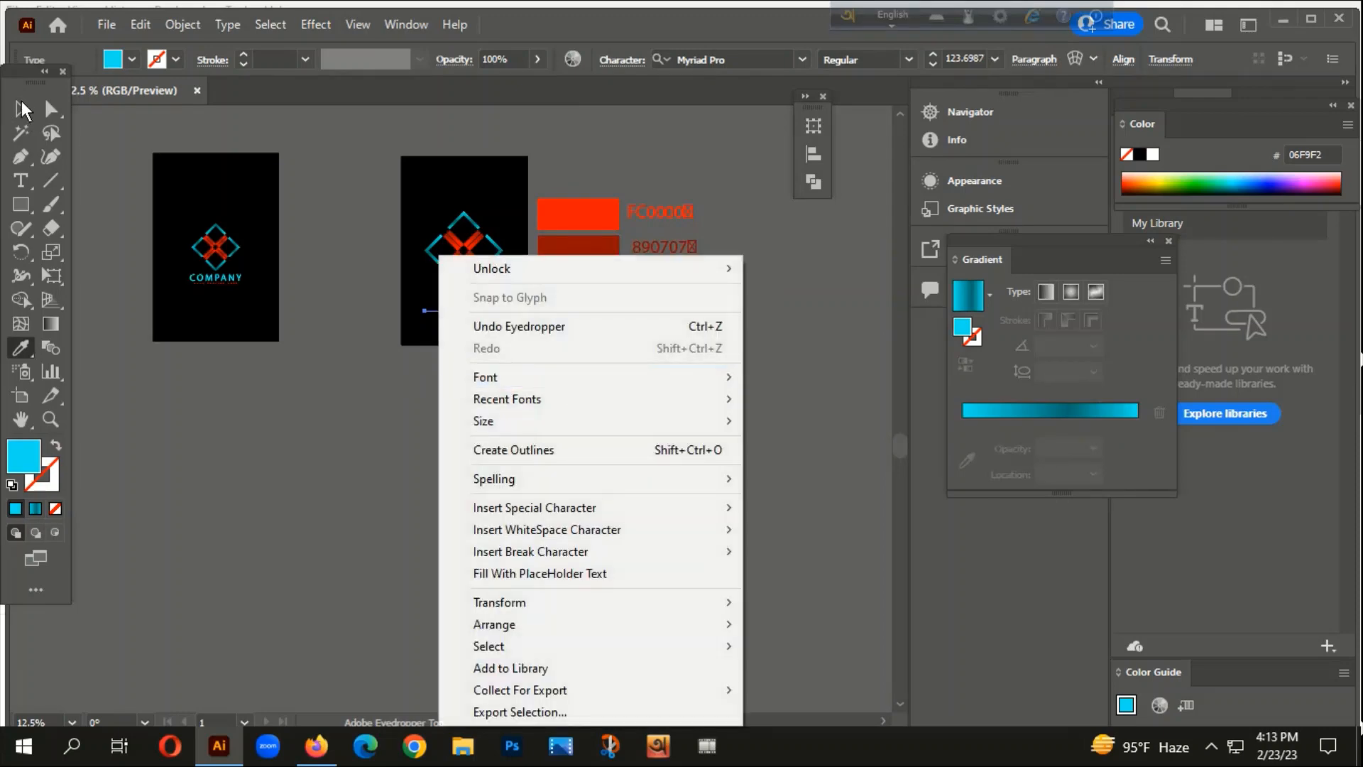
click(21, 110)
right_click(463, 314)
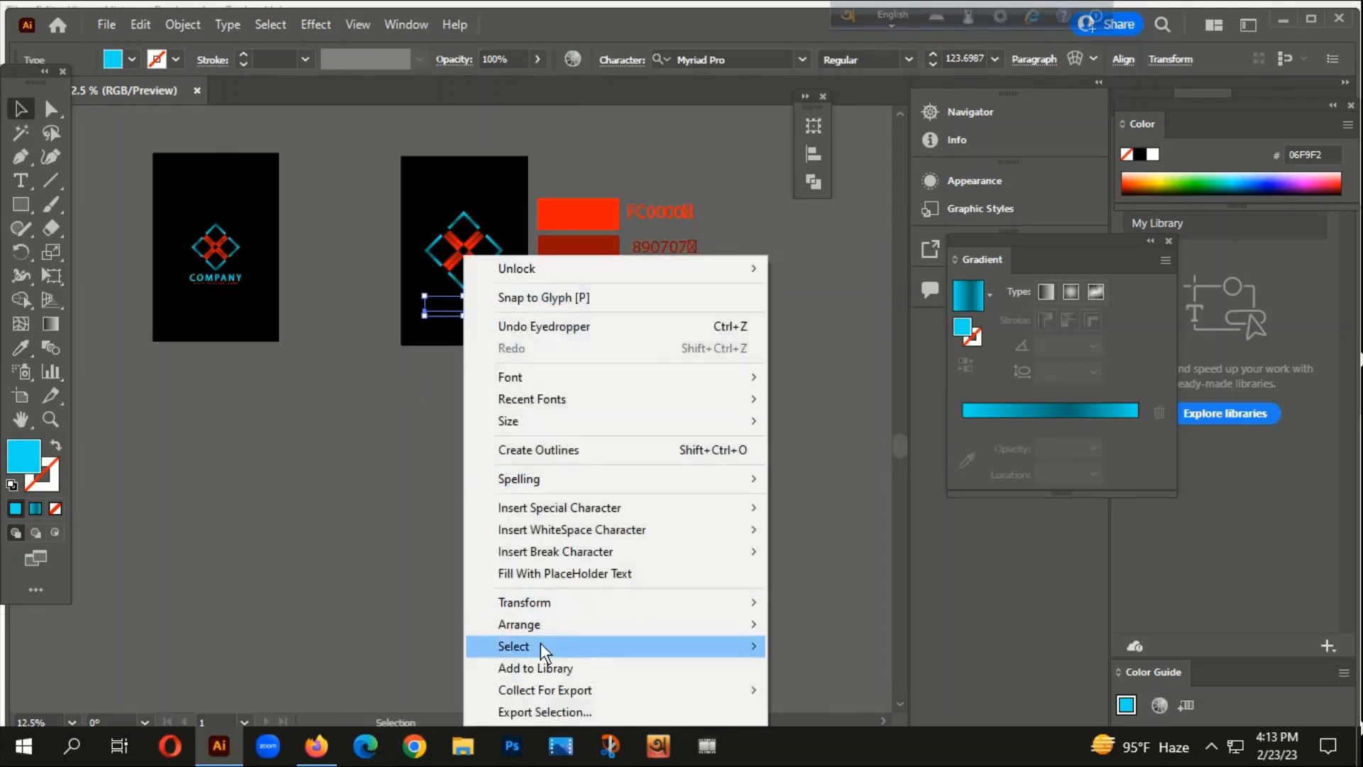
mouse_move(718, 624)
click(795, 626)
- Scale the COMPANY text down to about 106.5 pt and set its tracking to 200
scroll(466, 287, up, 4)
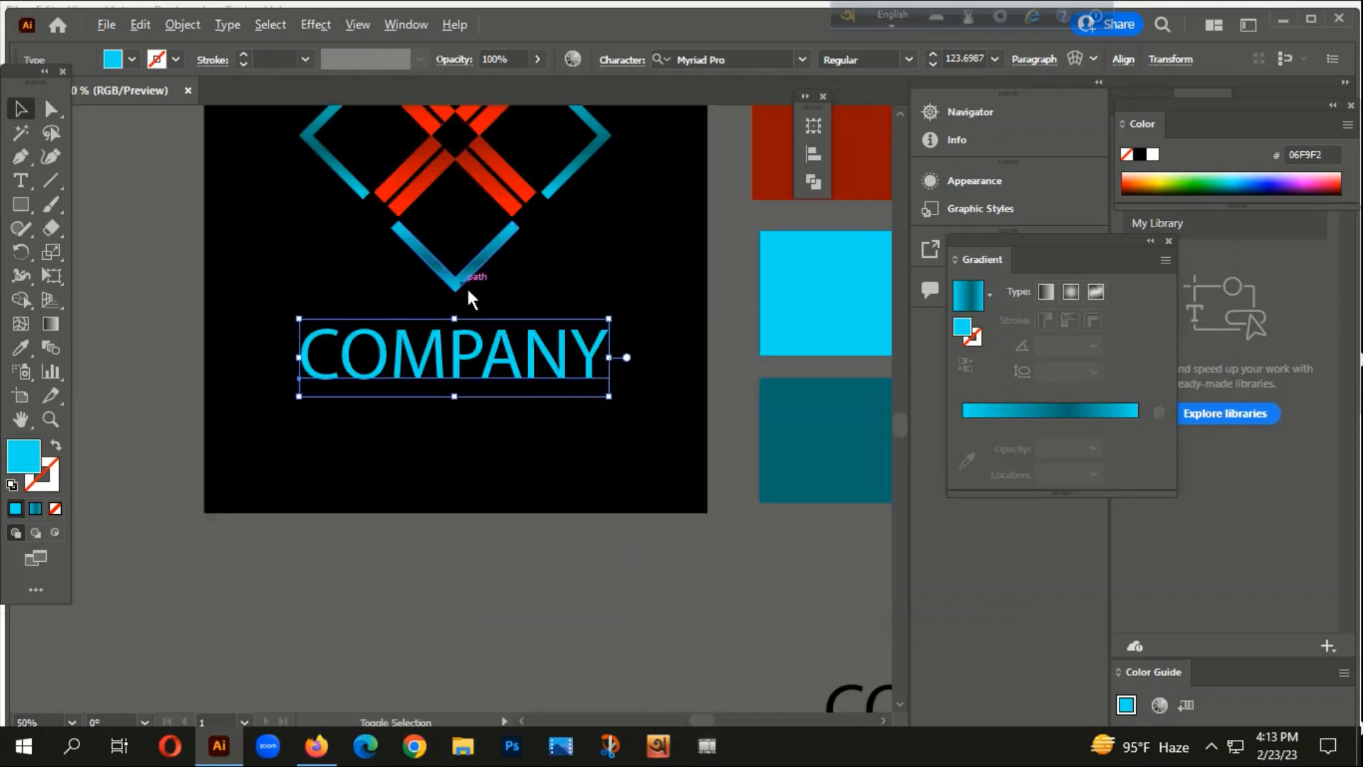
drag(609, 319, 595, 323)
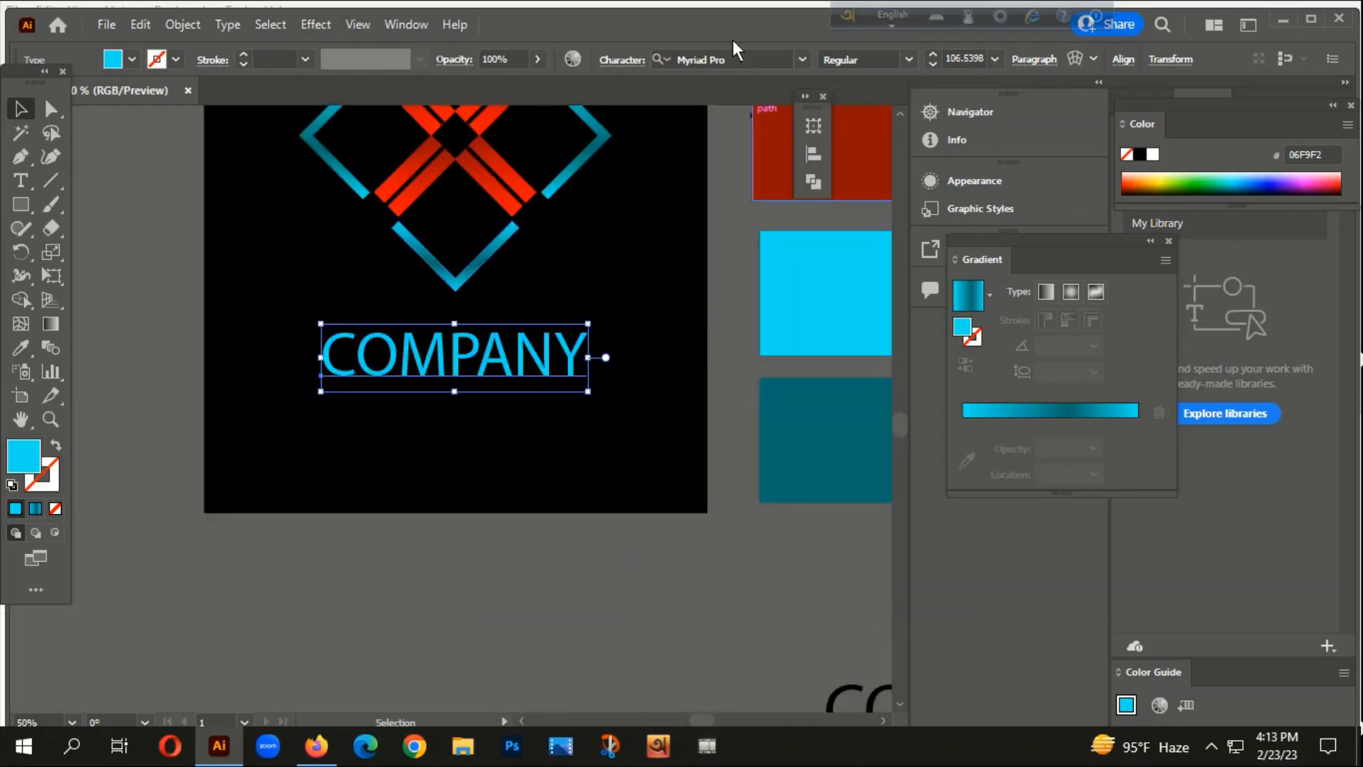
click(615, 60)
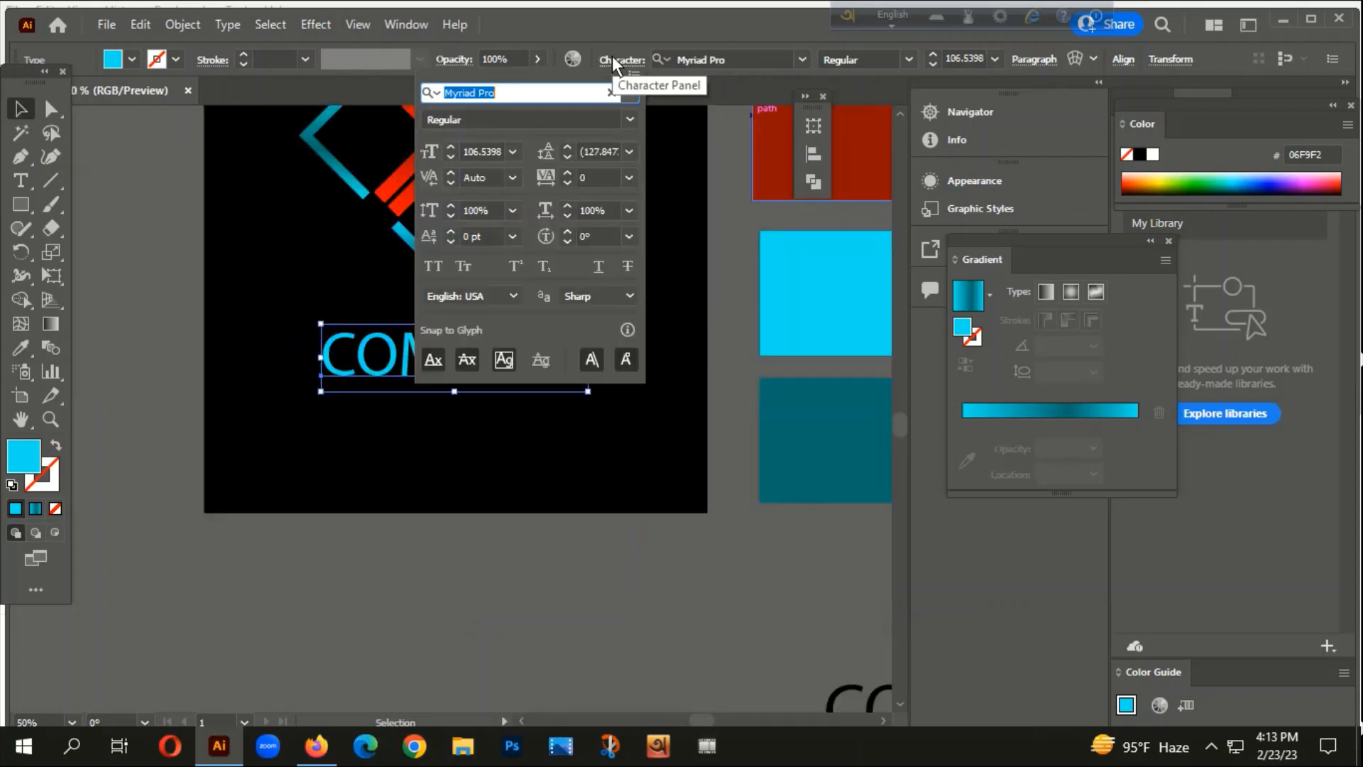
click(600, 178)
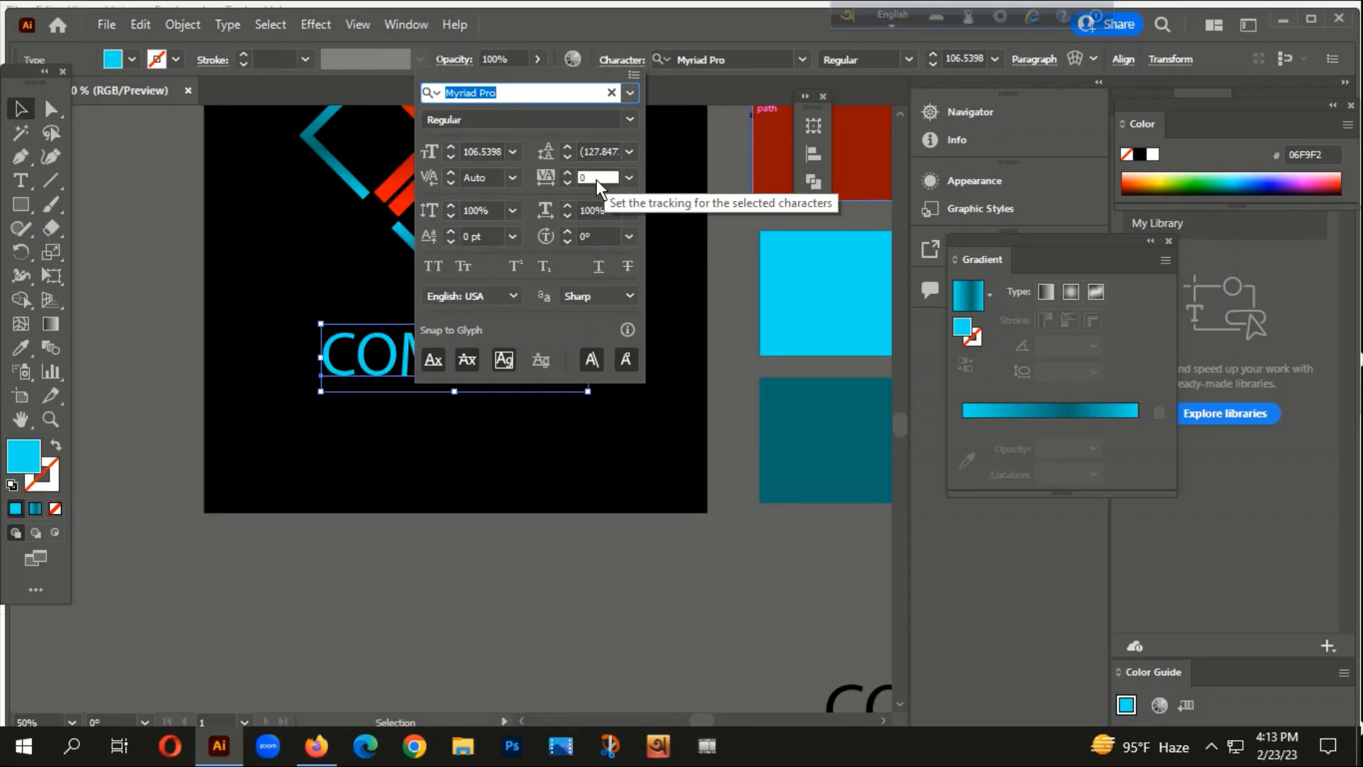
text(200)
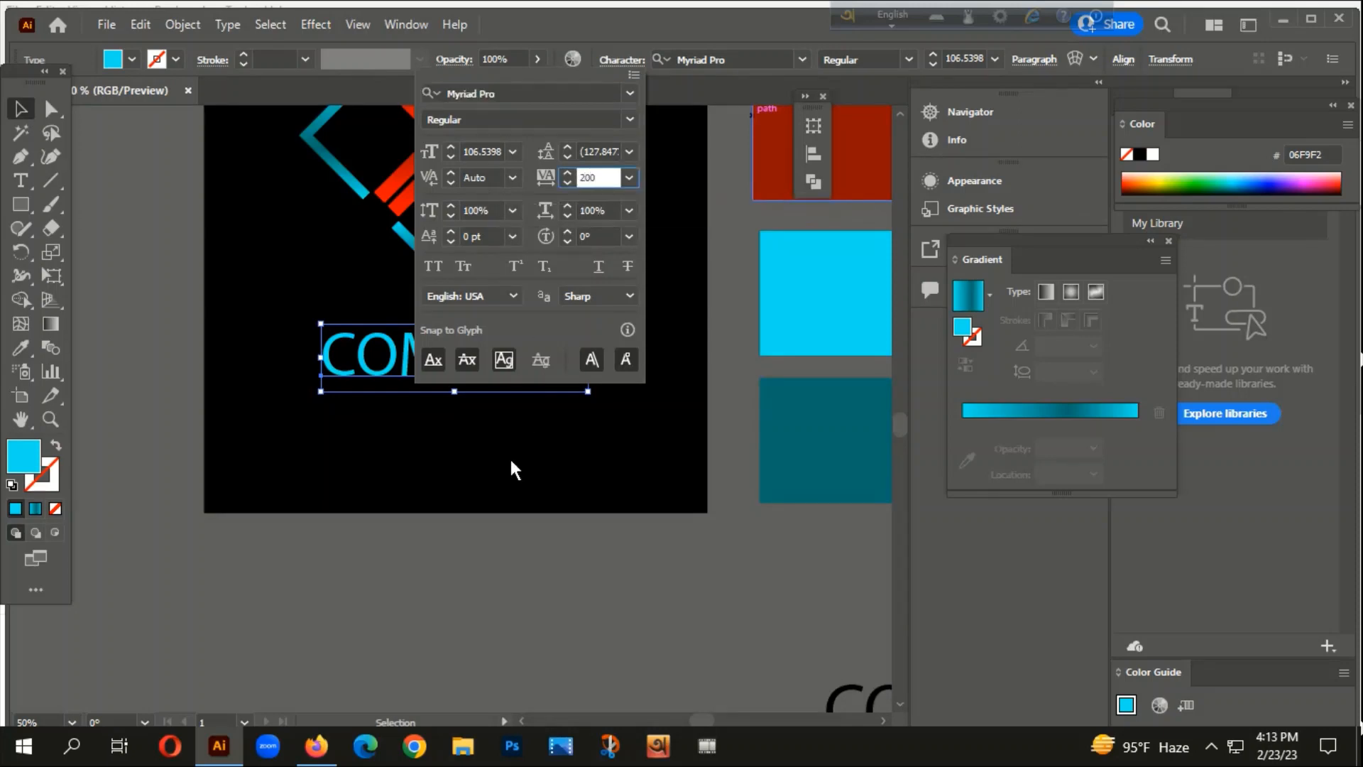
key(Return)
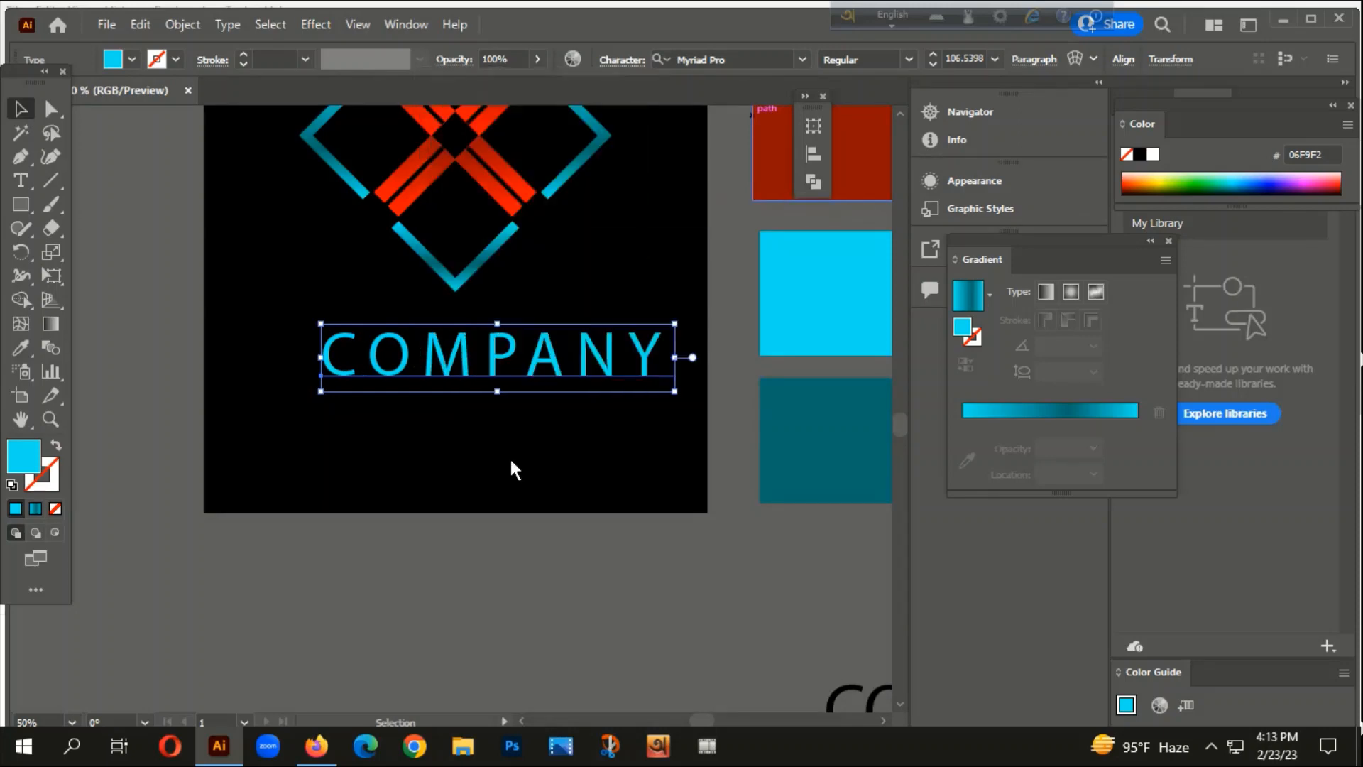
click(509, 456)
- Convert the COMPANY text to outlines and center it horizontally, closer beneath the logo
right_click(497, 356)
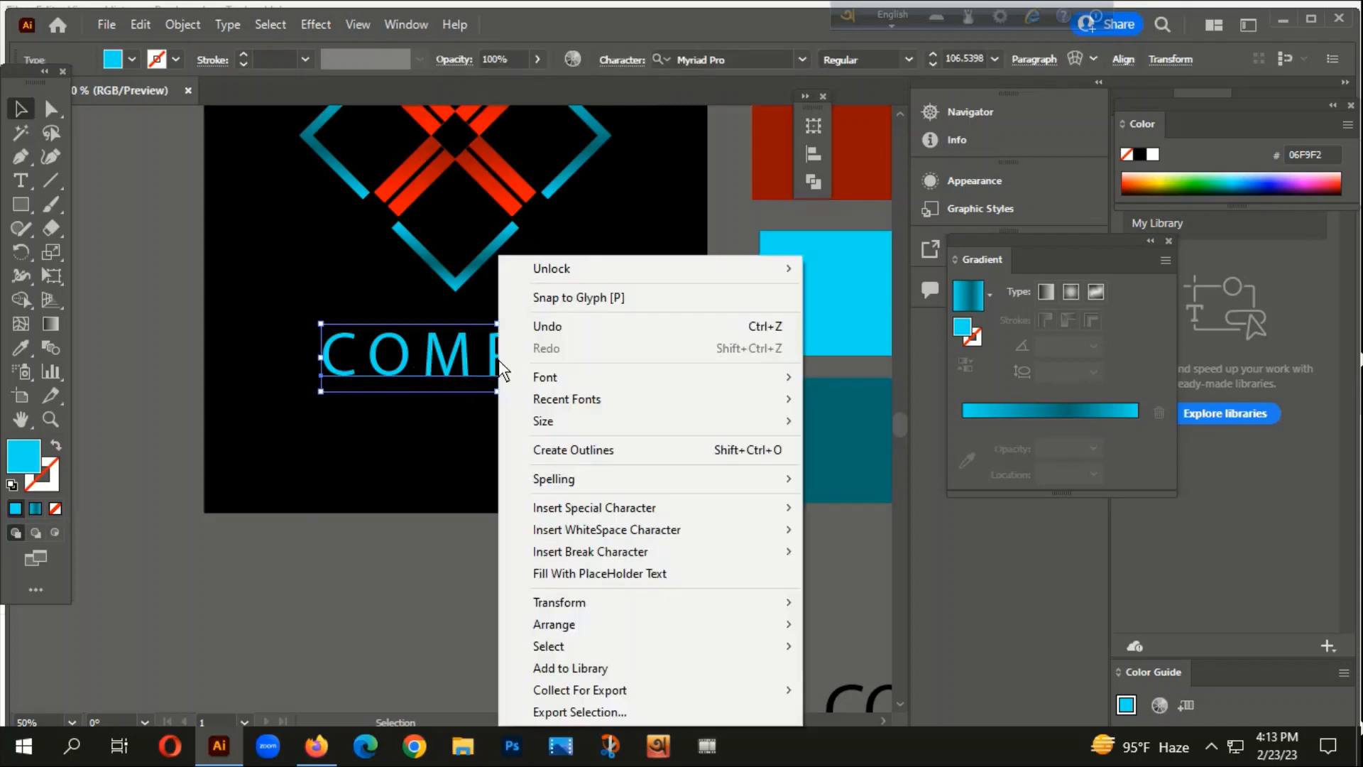
click(581, 448)
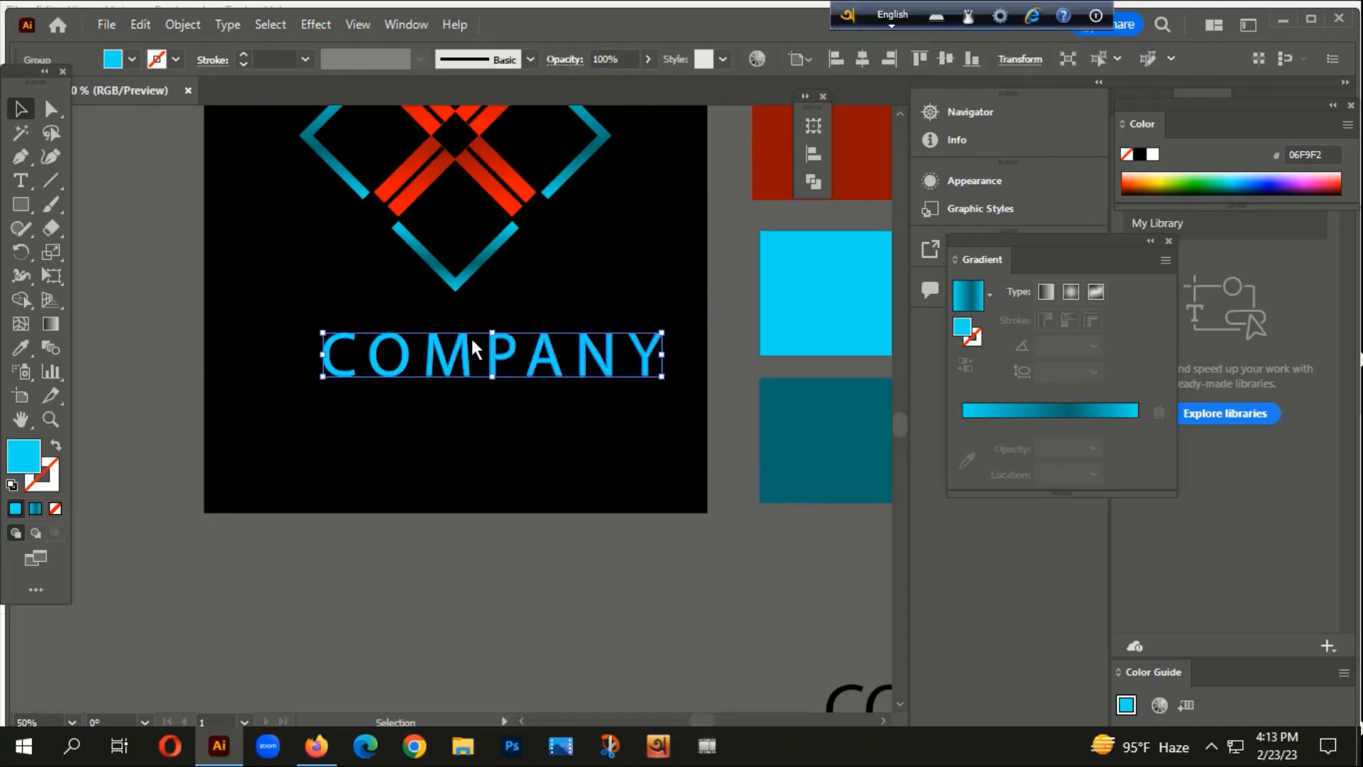
drag(470, 339, 451, 318)
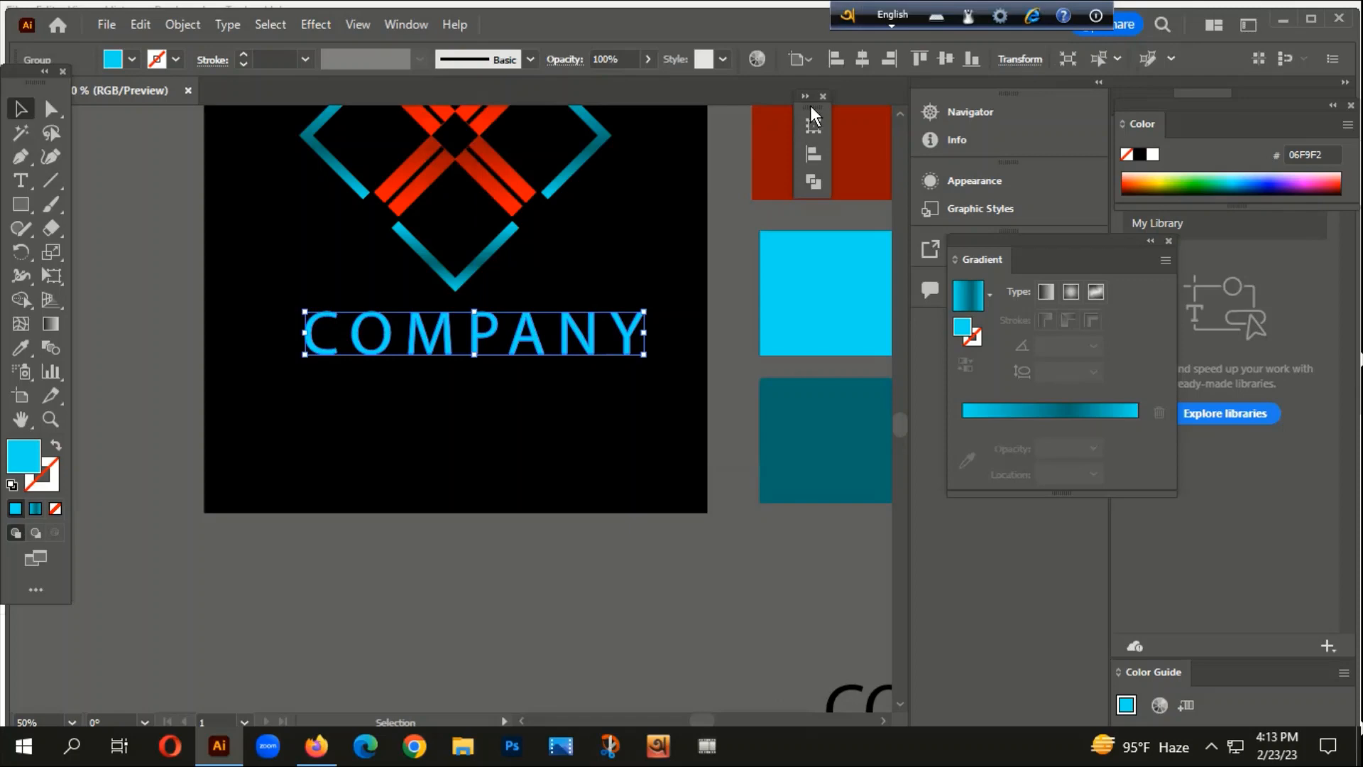
click(859, 57)
click(570, 442)
- Copy the YOUR TAG LINE text onto the artboard below COMPANY and bring it to the front
scroll(568, 441, down, 3)
drag(560, 459, 539, 399)
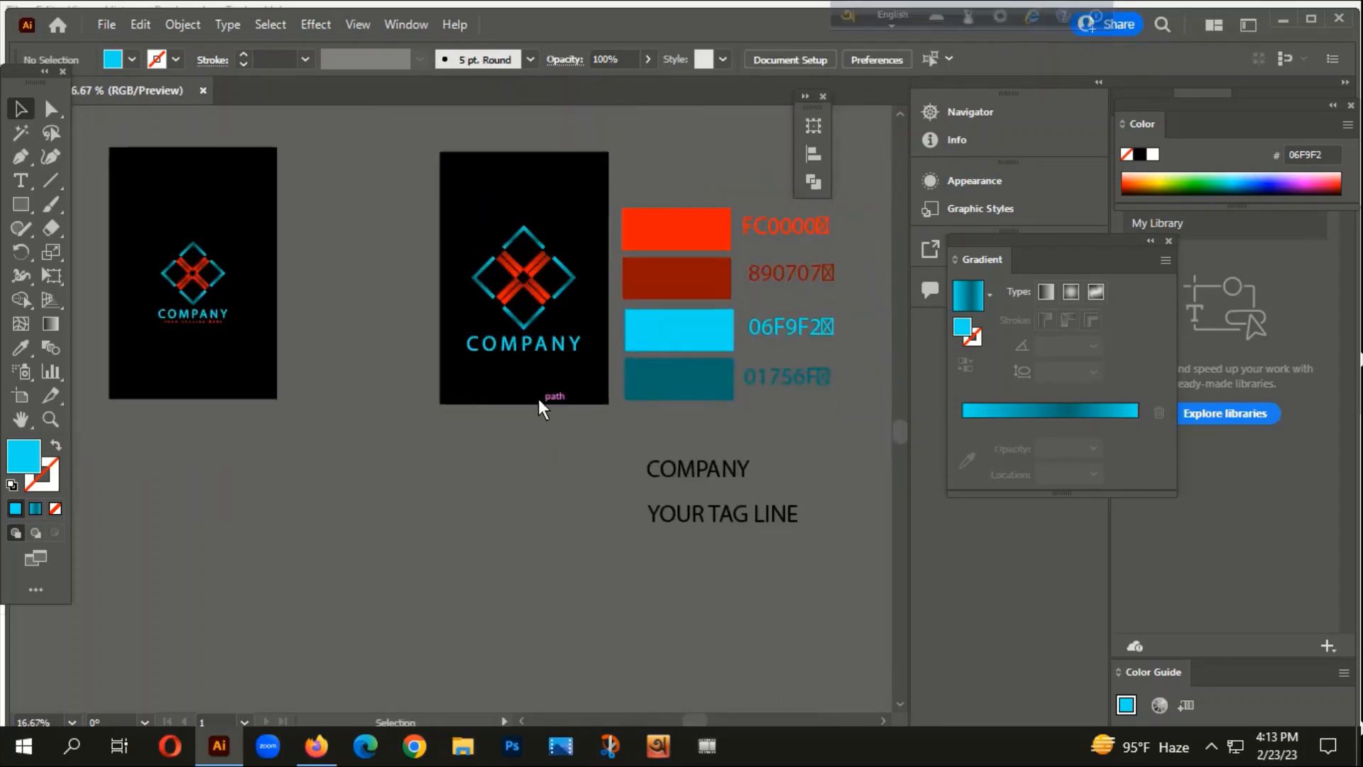
drag(717, 531, 510, 377)
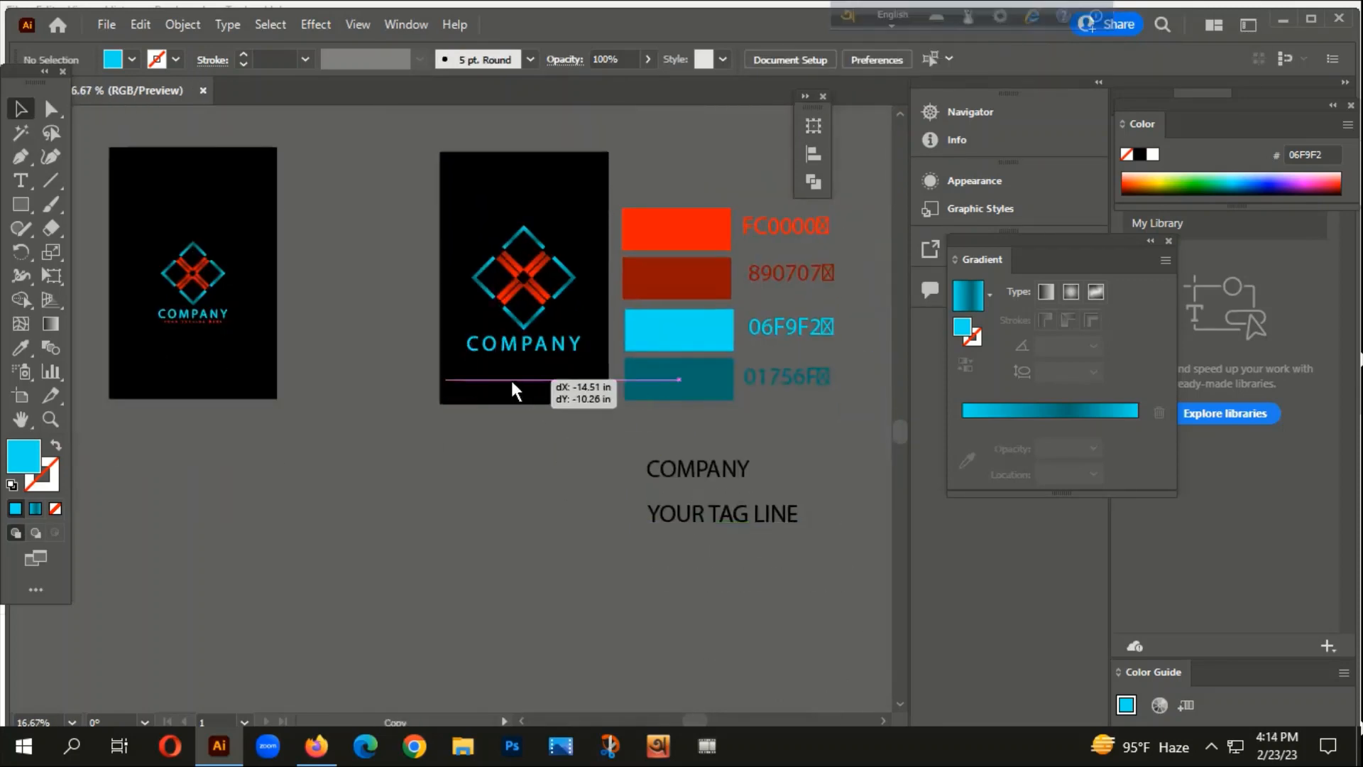
right_click(511, 379)
mouse_move(589, 624)
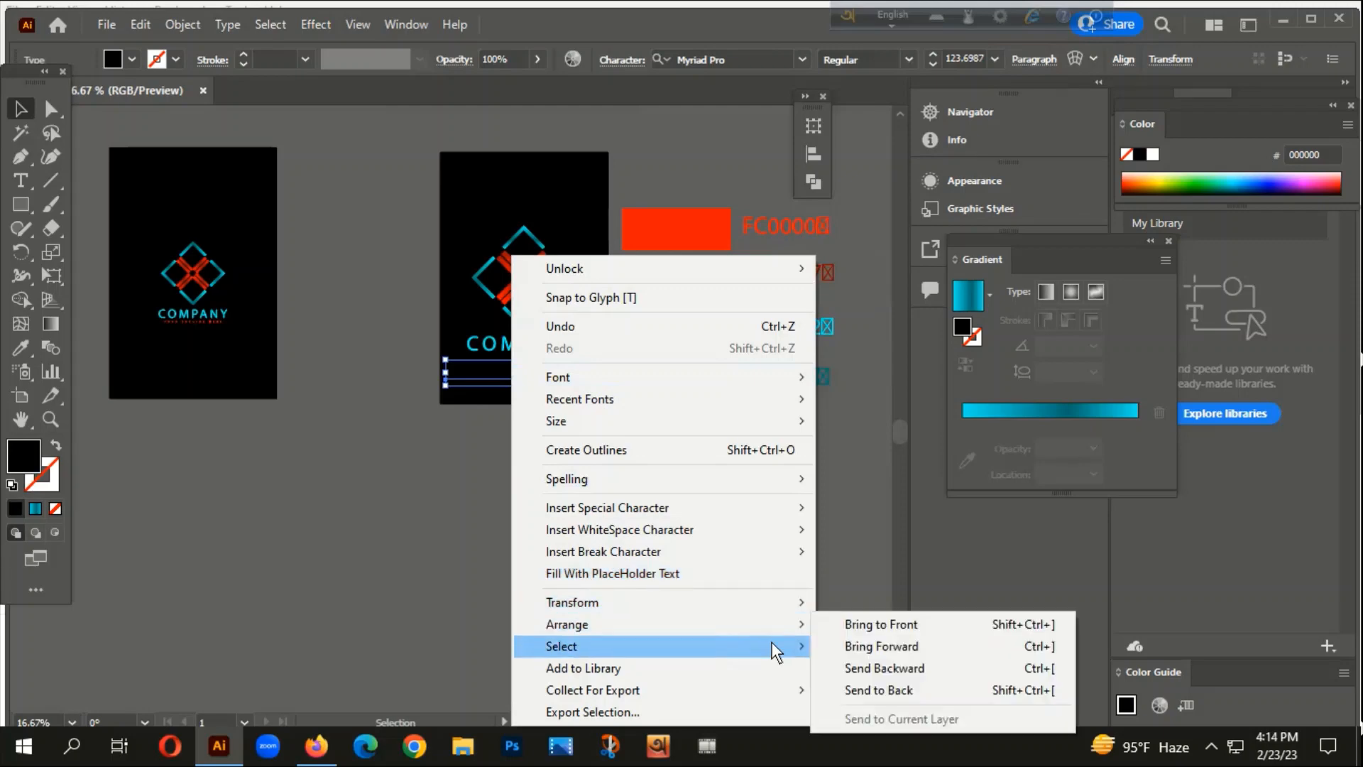
click(852, 625)
- Fill the tagline with the FC0000 swatch color and scale it down to about 34.8 pt
key(i)
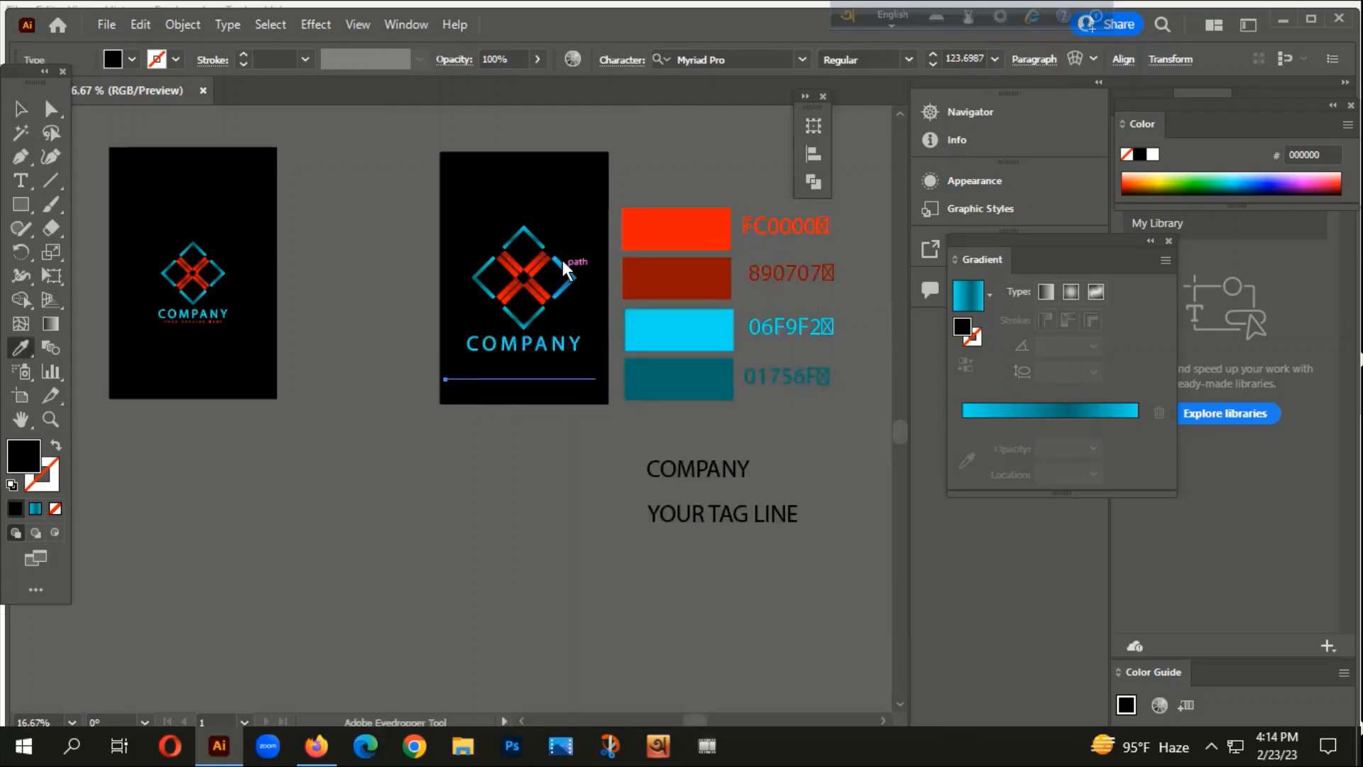
click(680, 224)
scroll(531, 437, up, 3)
key(v)
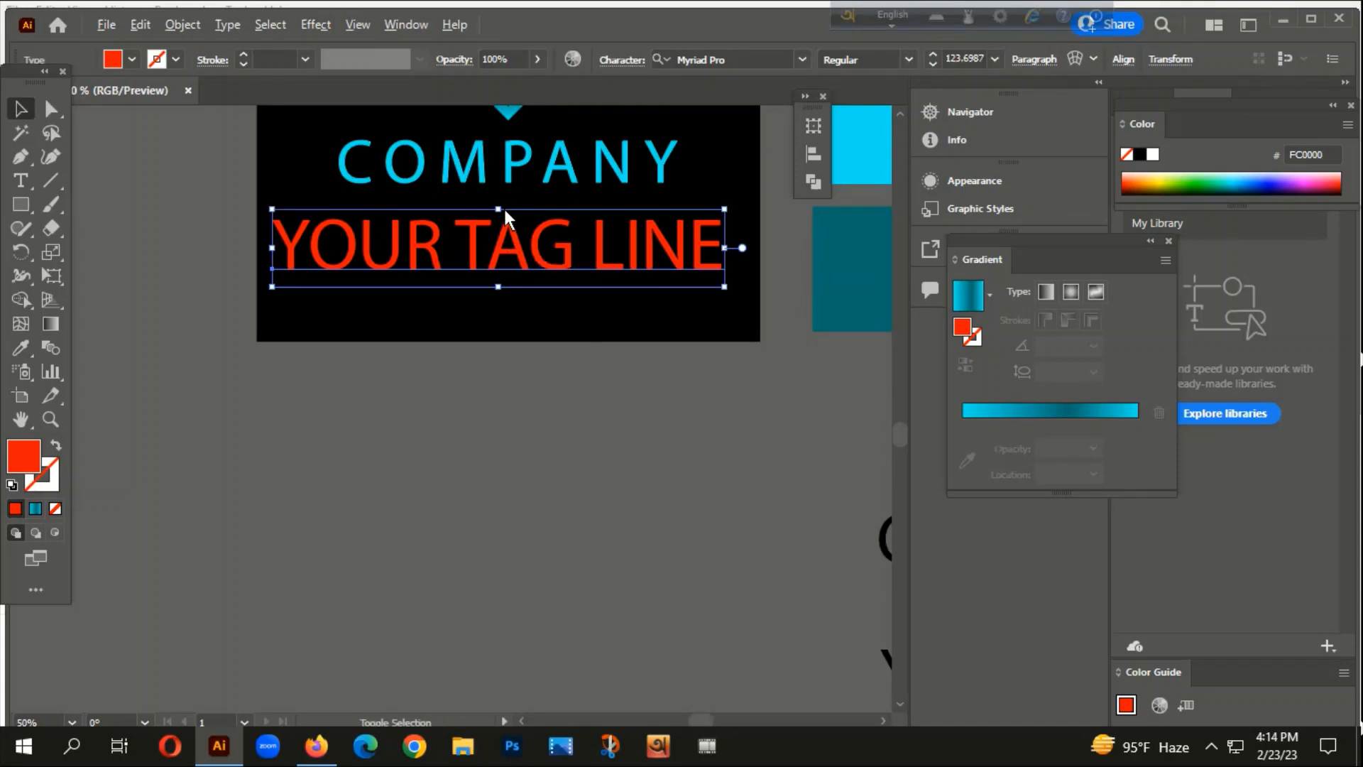
mouse_move(499, 210)
mouse_down()
mouse_move(503, 246)
mouse_move(500, 215)
mouse_up()
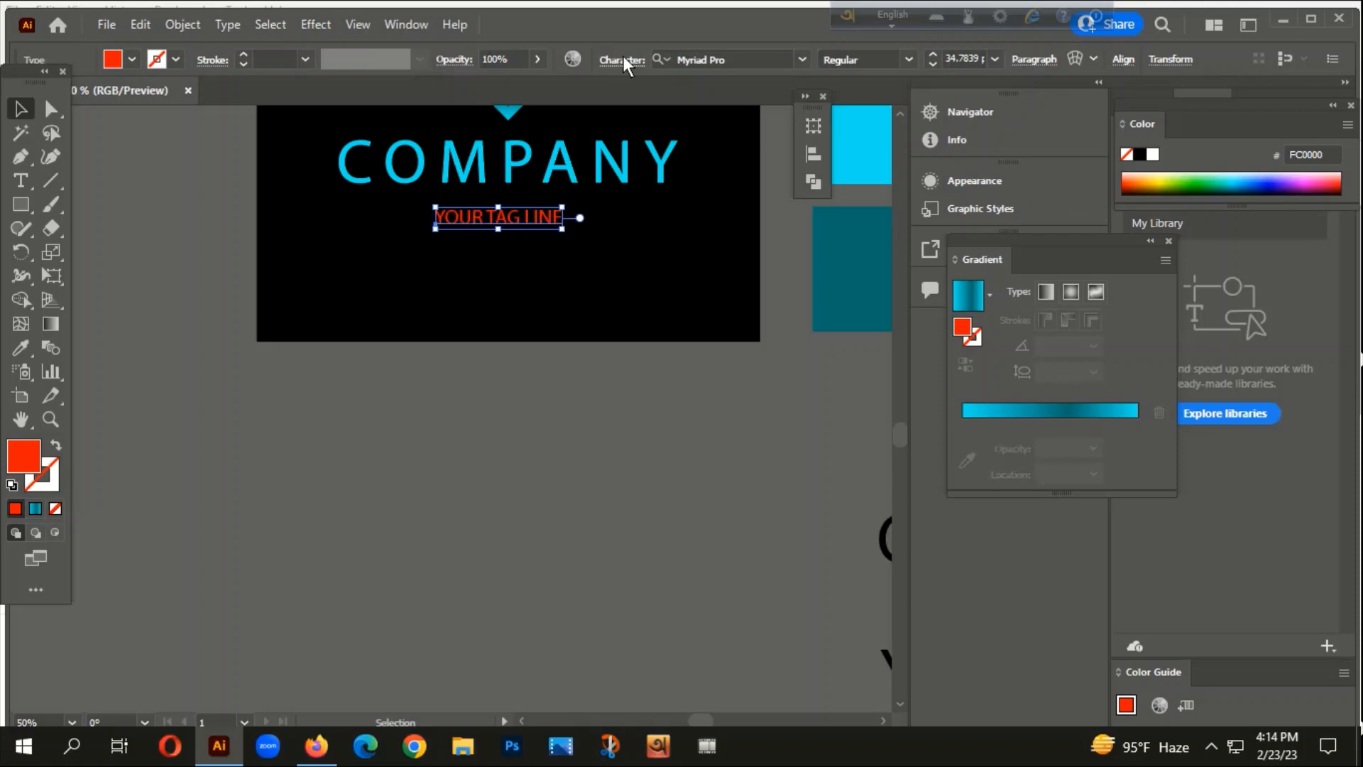
- Set the tracking of the red tagline text to 500 and deselect it
click(623, 63)
click(598, 179)
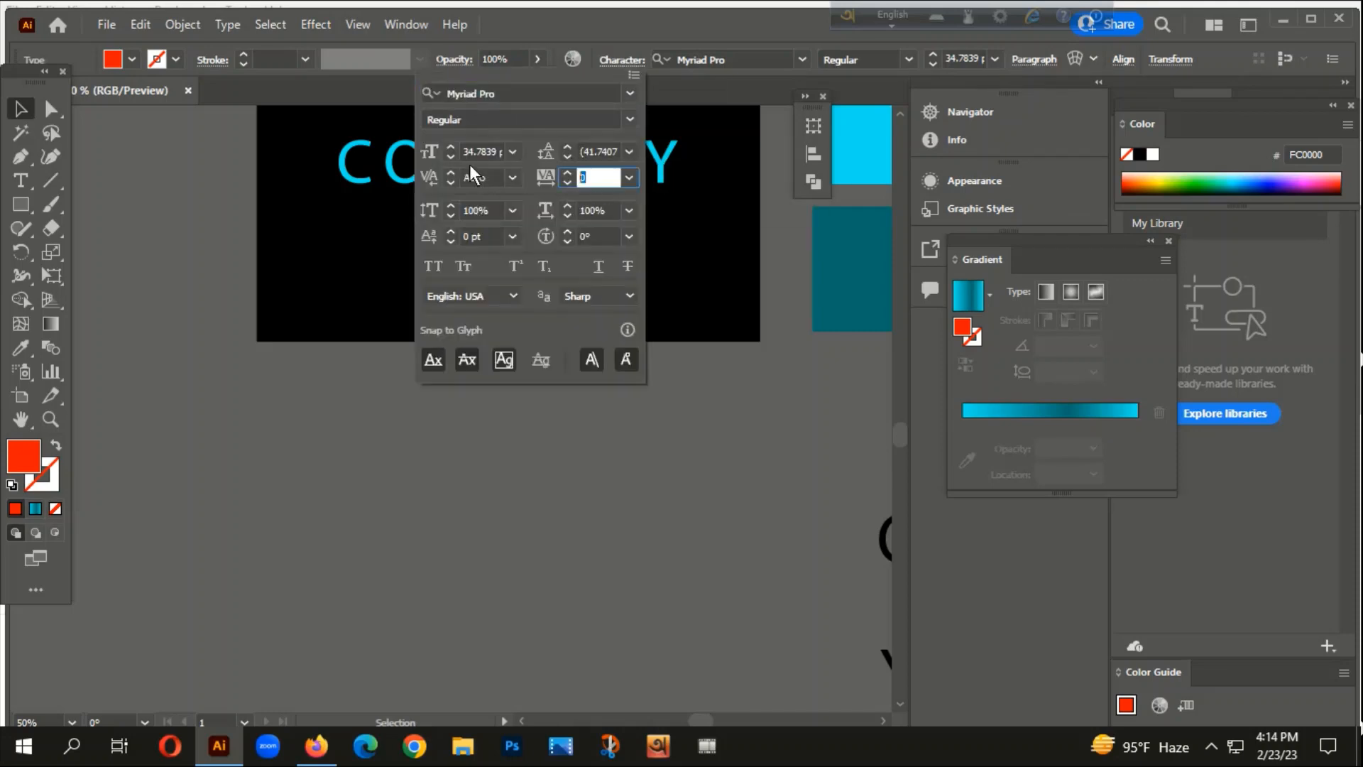
text(500)
click(553, 475)
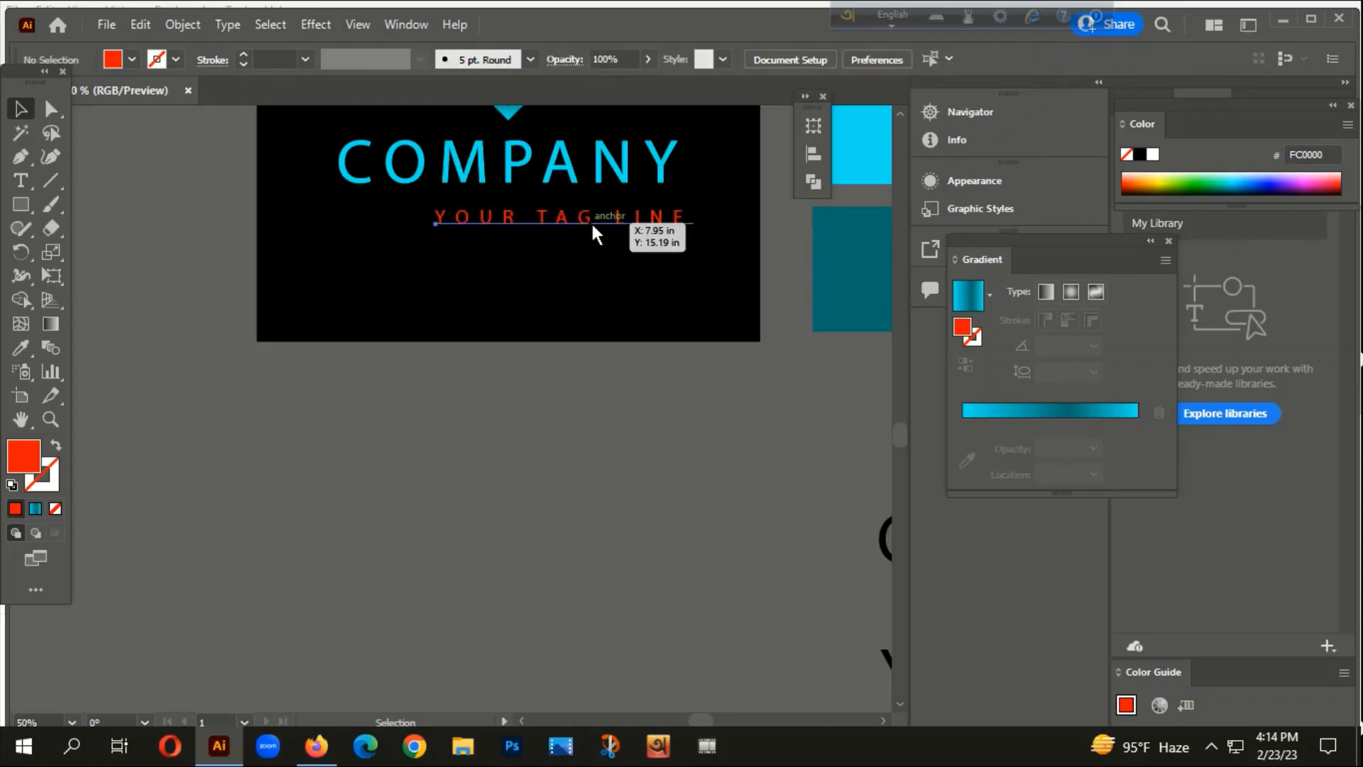
- Convert the YOUR TAG LINE text to outlines and center it horizontally on the artboard
right_click(591, 220)
click(661, 419)
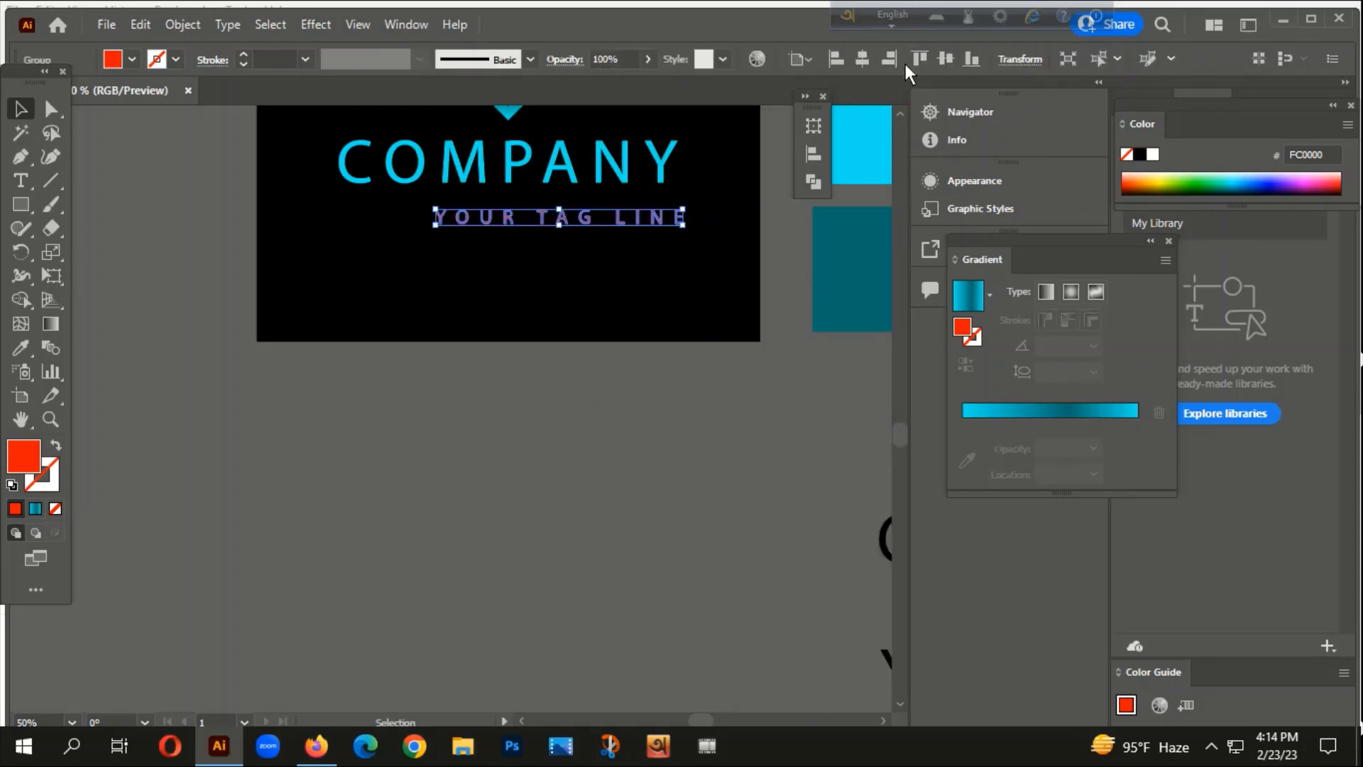
click(864, 59)
click(531, 280)
- Move the outlined tagline up closer to COMPANY, recenter it horizontally and deselect it
drag(531, 217, 521, 207)
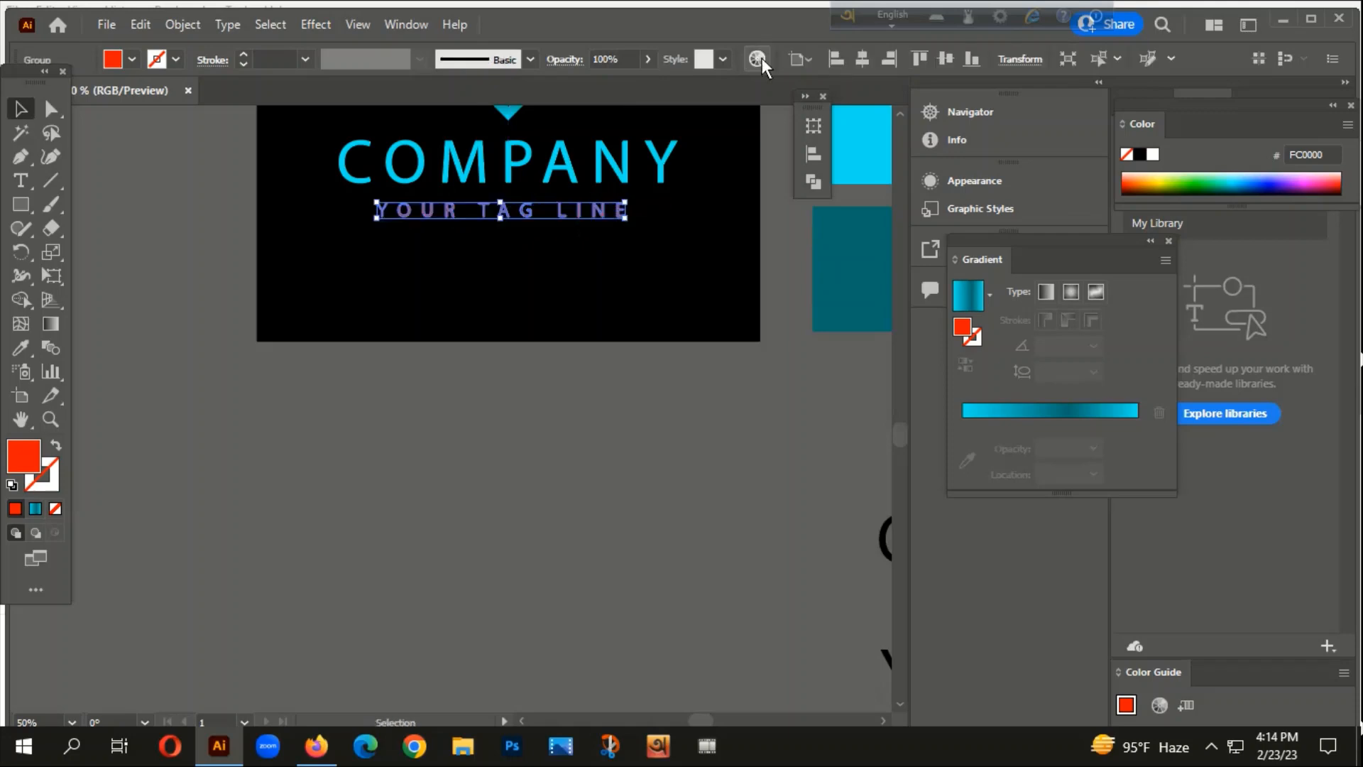
click(859, 60)
click(514, 424)
scroll(505, 427, down, 4)
drag(493, 432, 513, 420)
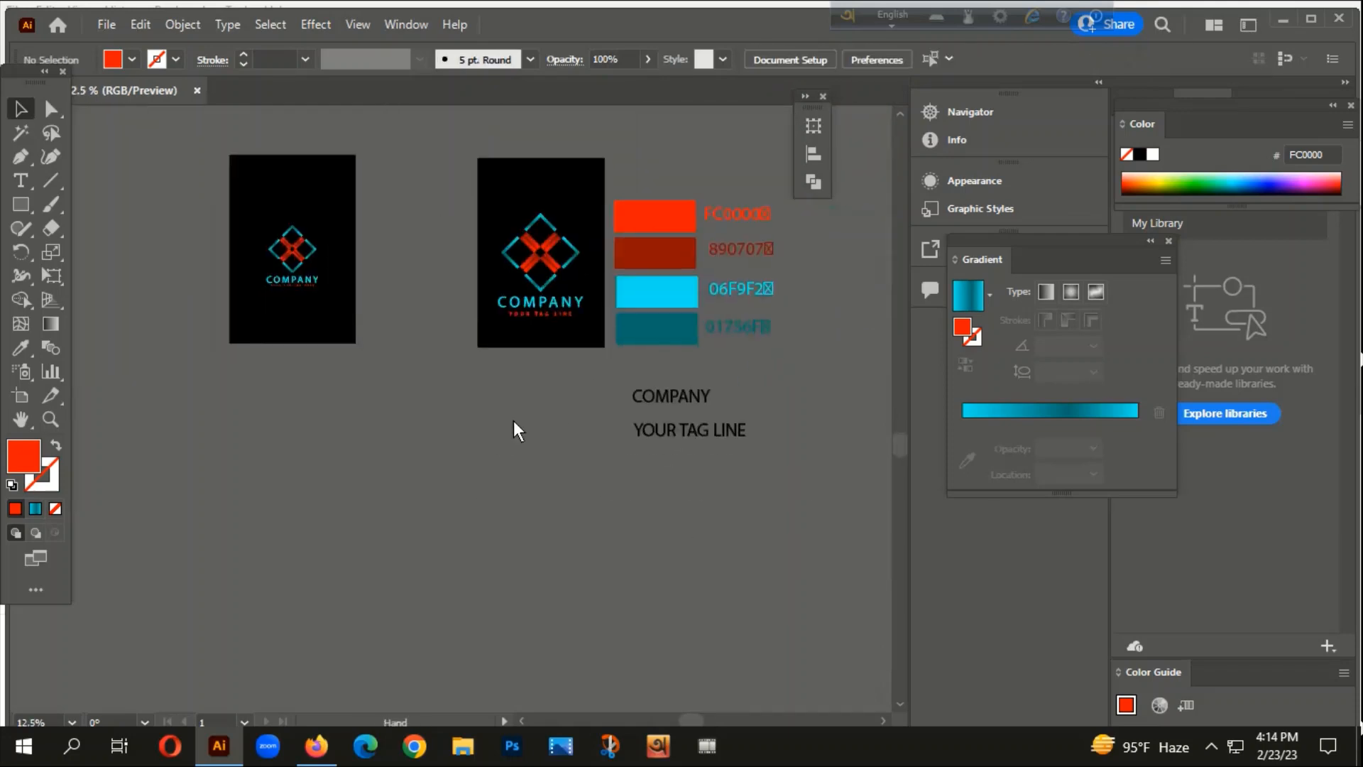